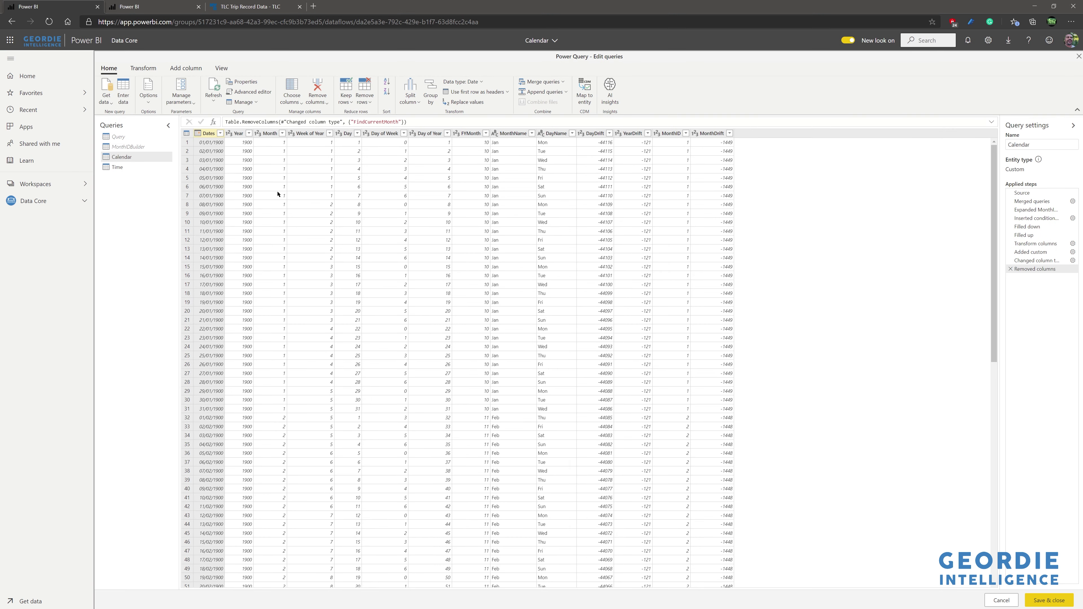
- Examine the Time query's columns and the values available in its TOD column
click(132, 168)
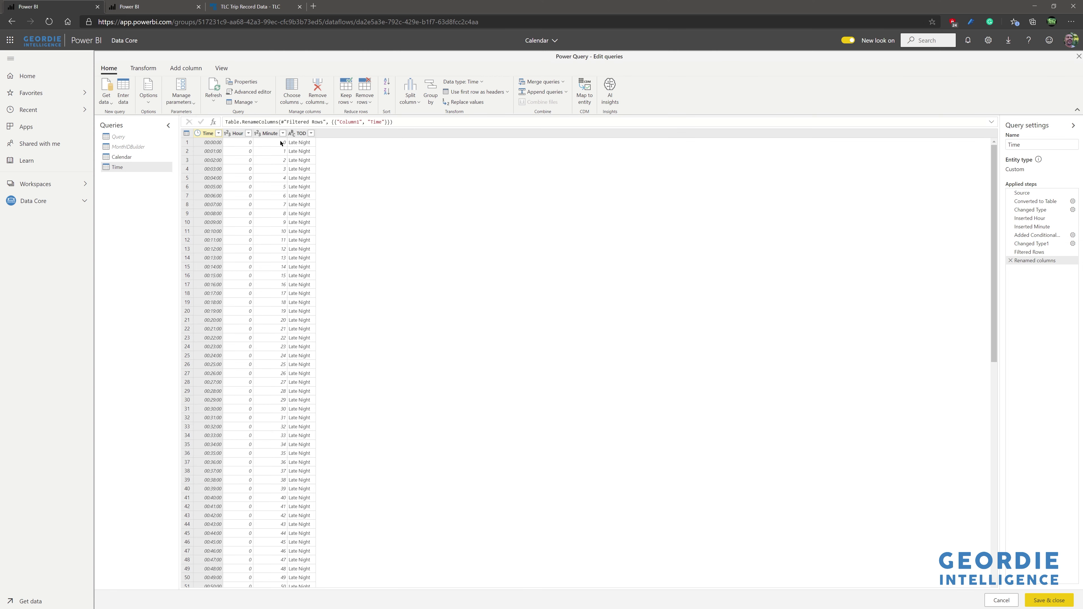
click(311, 133)
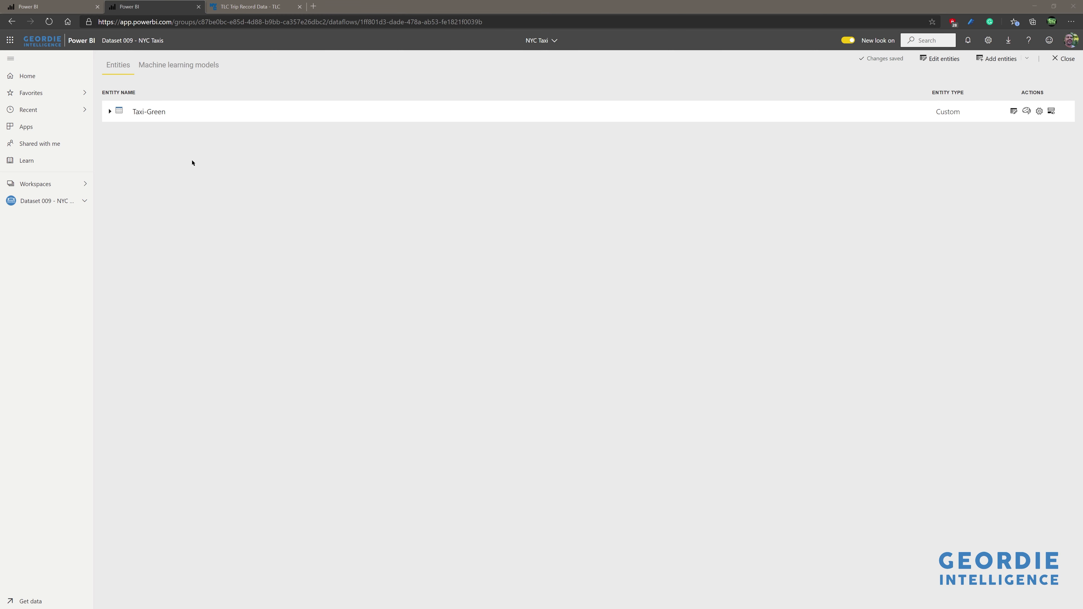
- Review the fields of the Taxi-Green entity in the NYC Taxi dataflow and open its entities for editing
click(154, 115)
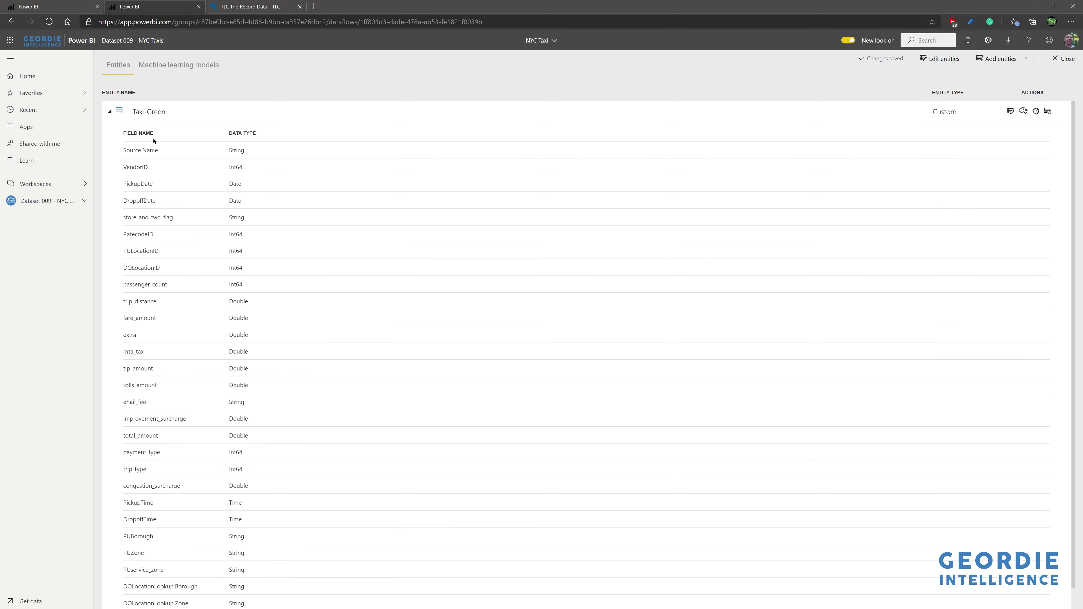
scroll(291, 173, down, 1)
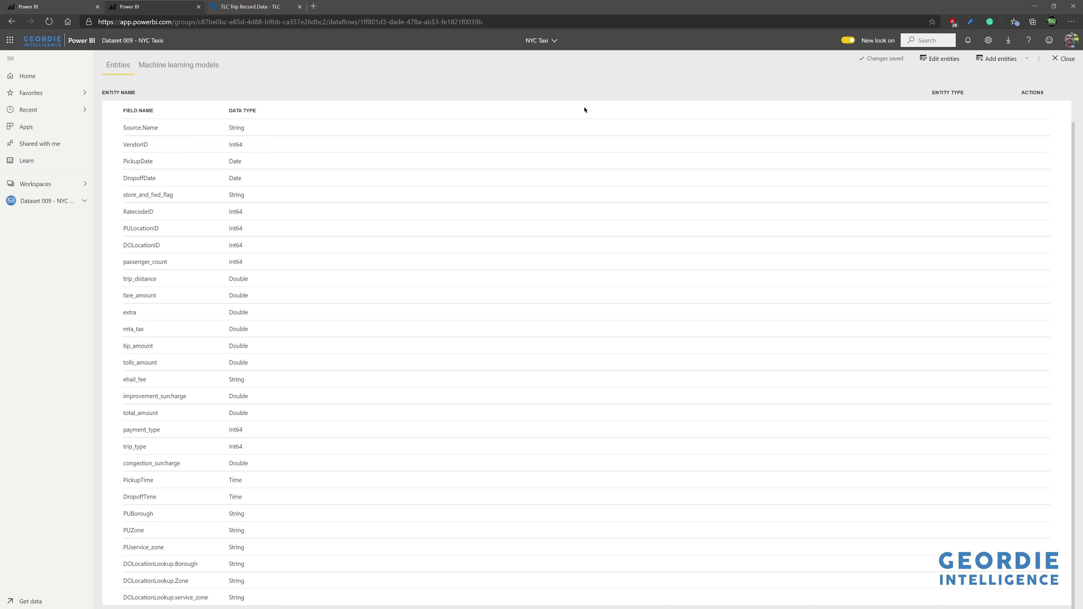
click(943, 60)
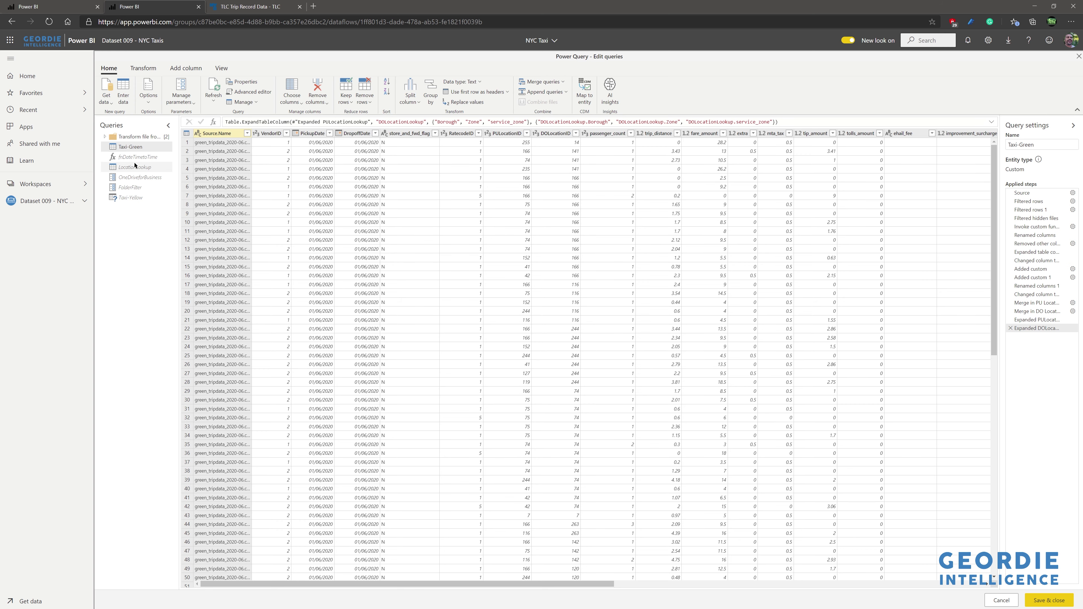
- Examine the OneDriveforBusiness and FolderFilter parameters and their current values
click(133, 178)
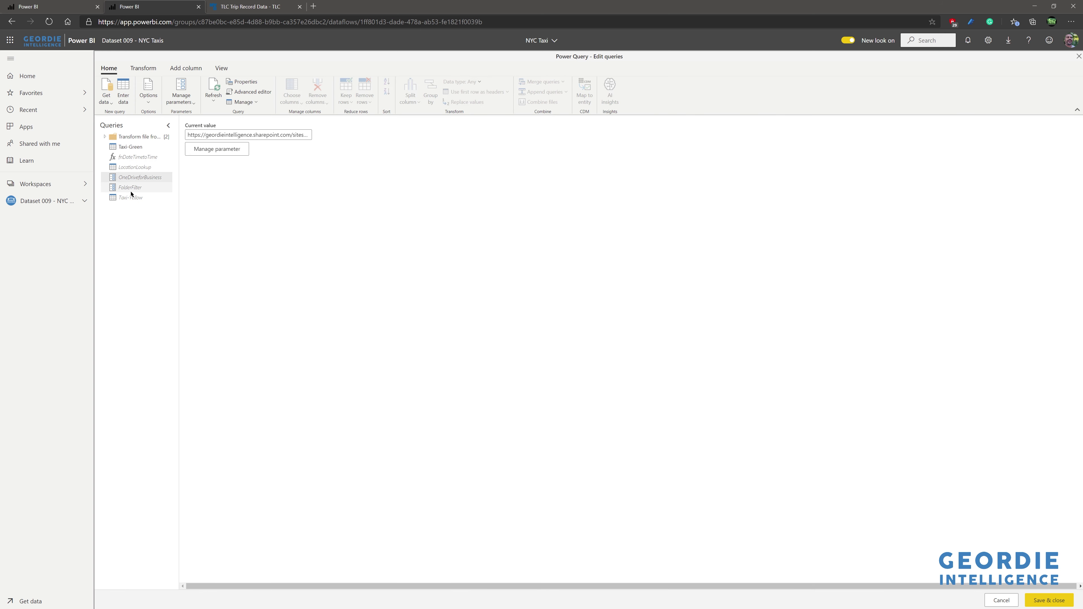
click(130, 190)
click(136, 181)
click(285, 135)
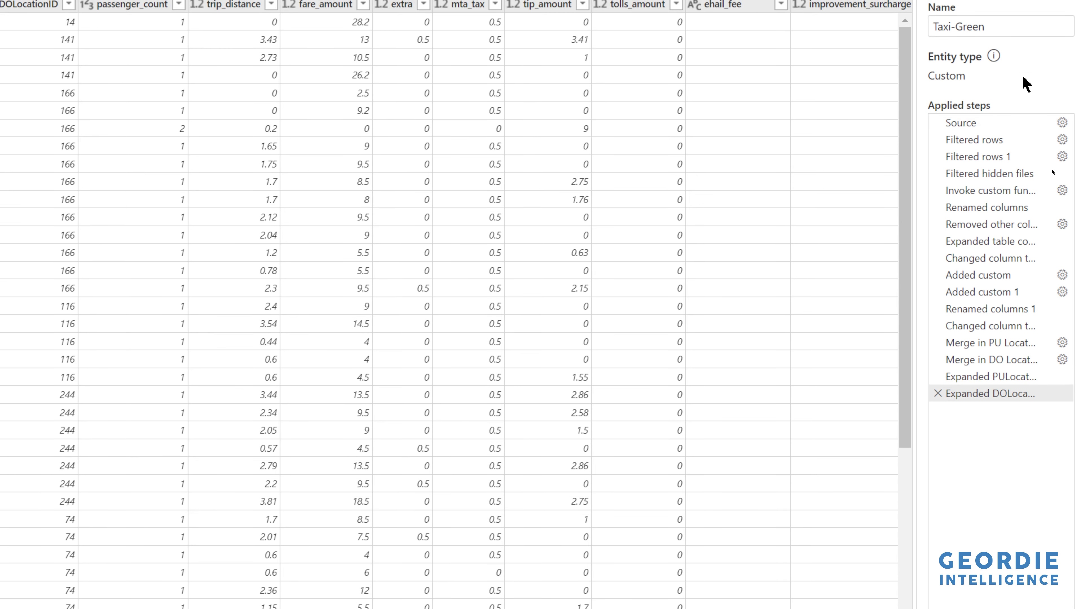
- Review Taxi-Green's applied steps from Source and Filtered rows through to the final expanded drop-off location lookup
click(994, 125)
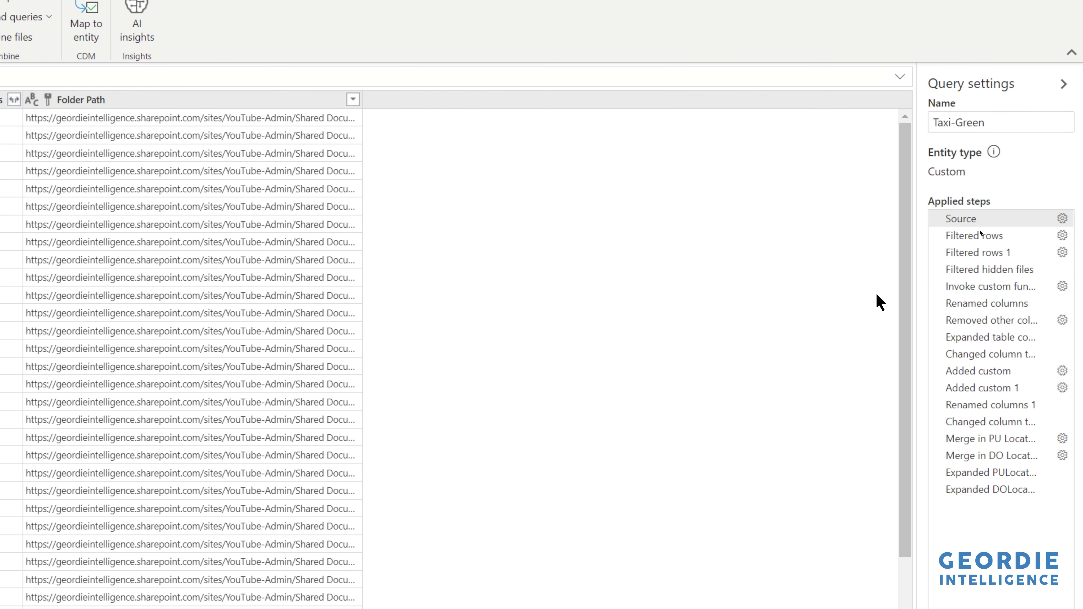
click(972, 235)
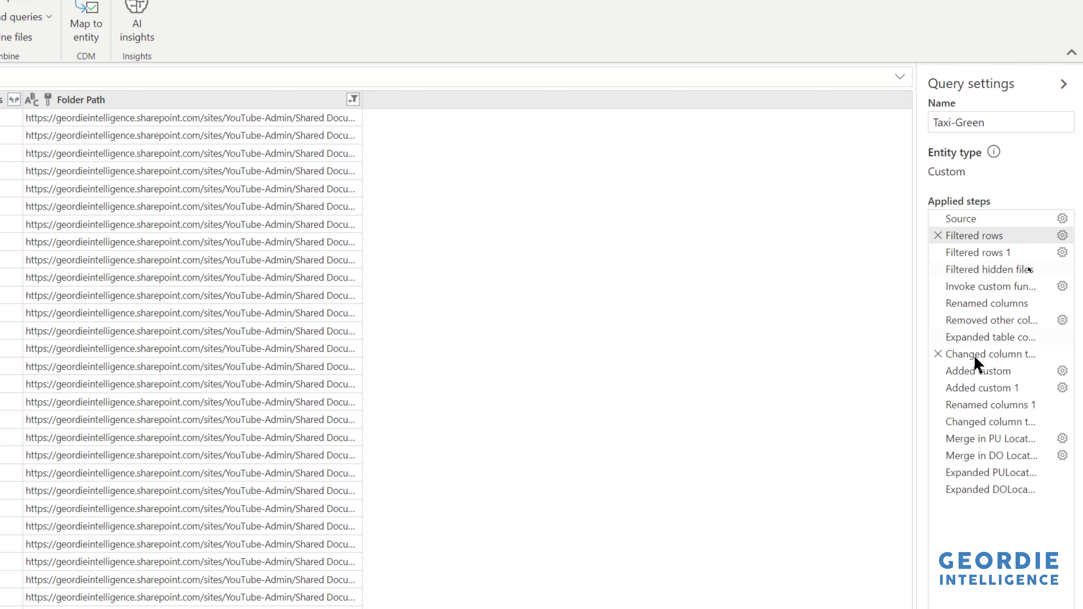
click(989, 491)
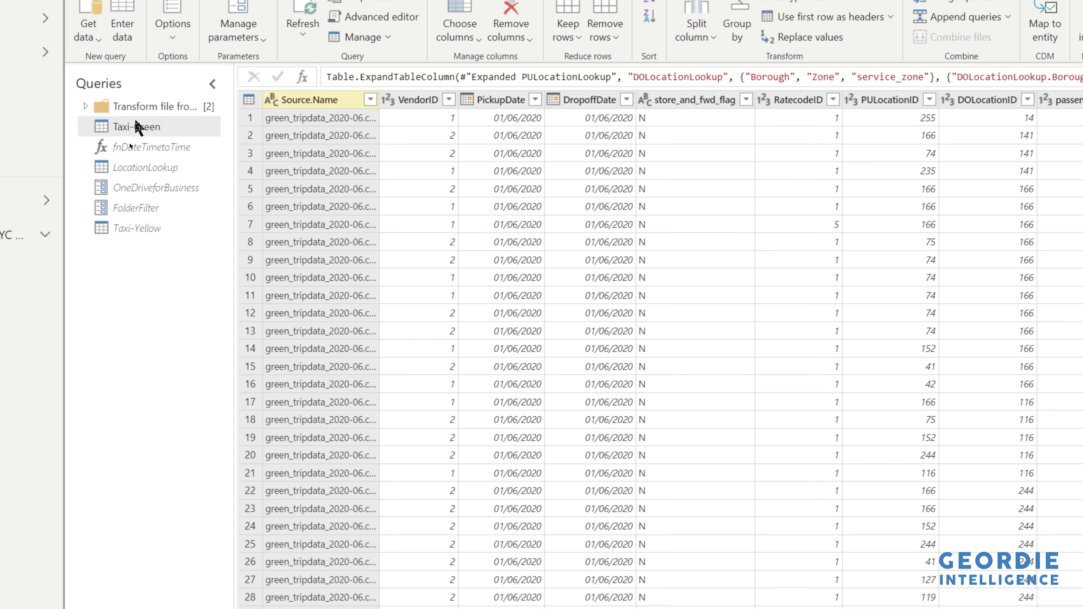
- Read through the full M code of the Taxi-Green query and close the editor
right_click(107, 127)
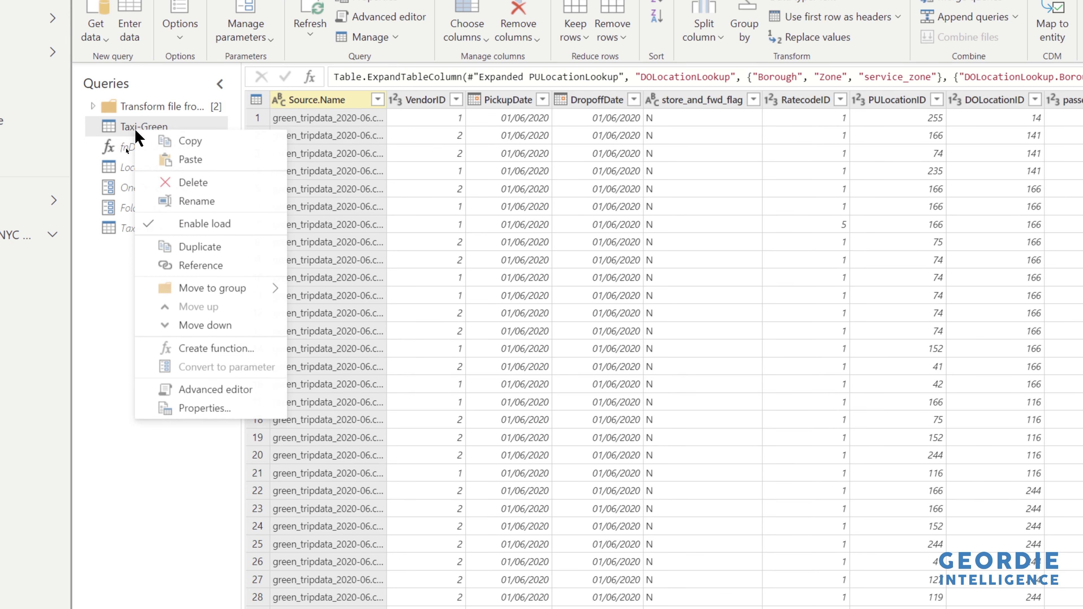
click(174, 388)
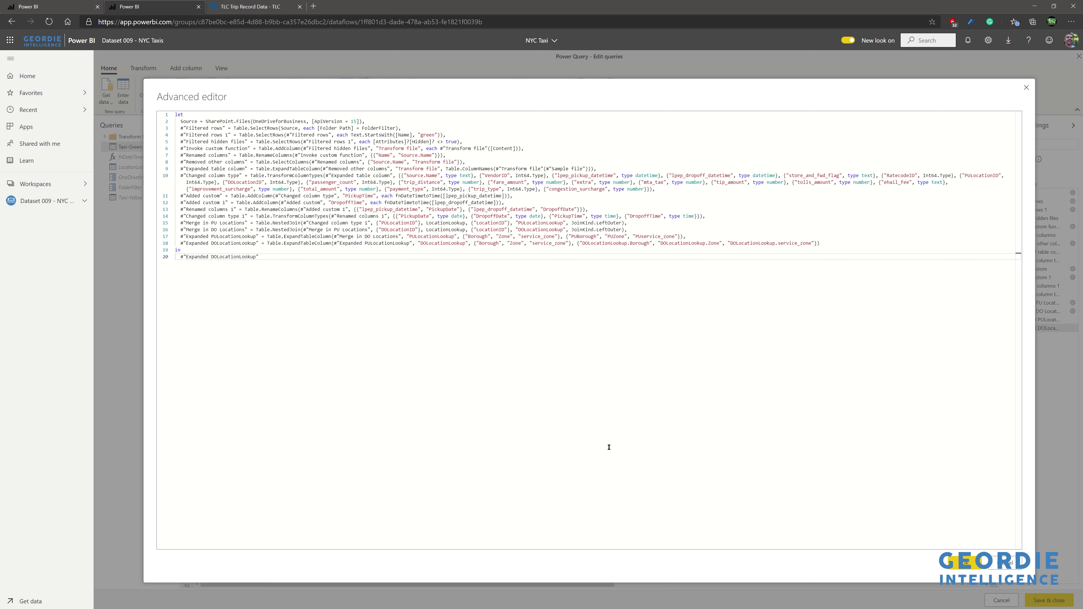
click(954, 563)
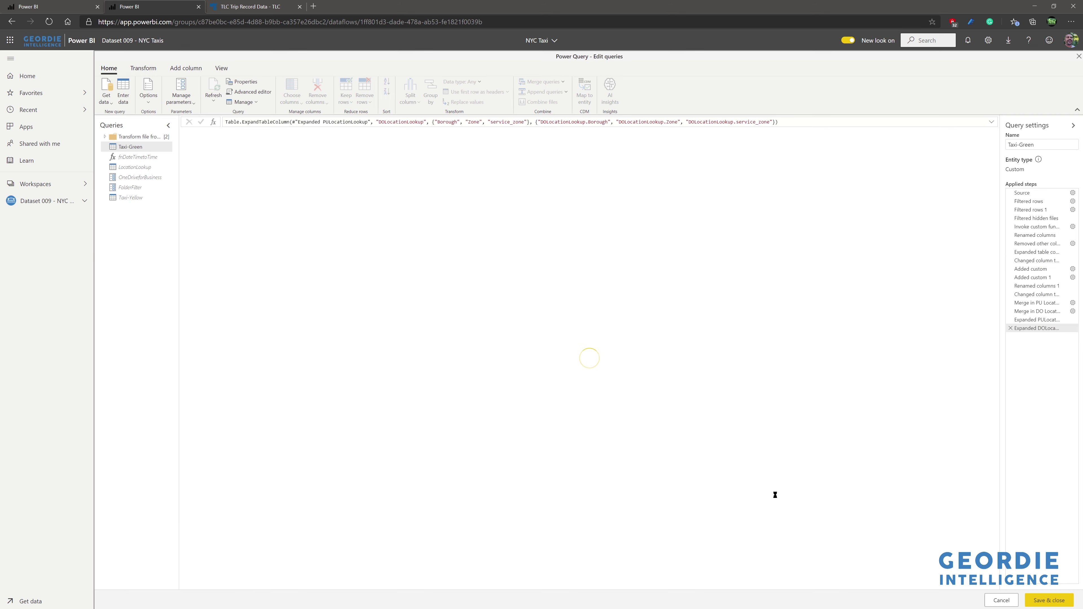
- Examine the M code of the fnDateTimetoTime function
click(137, 157)
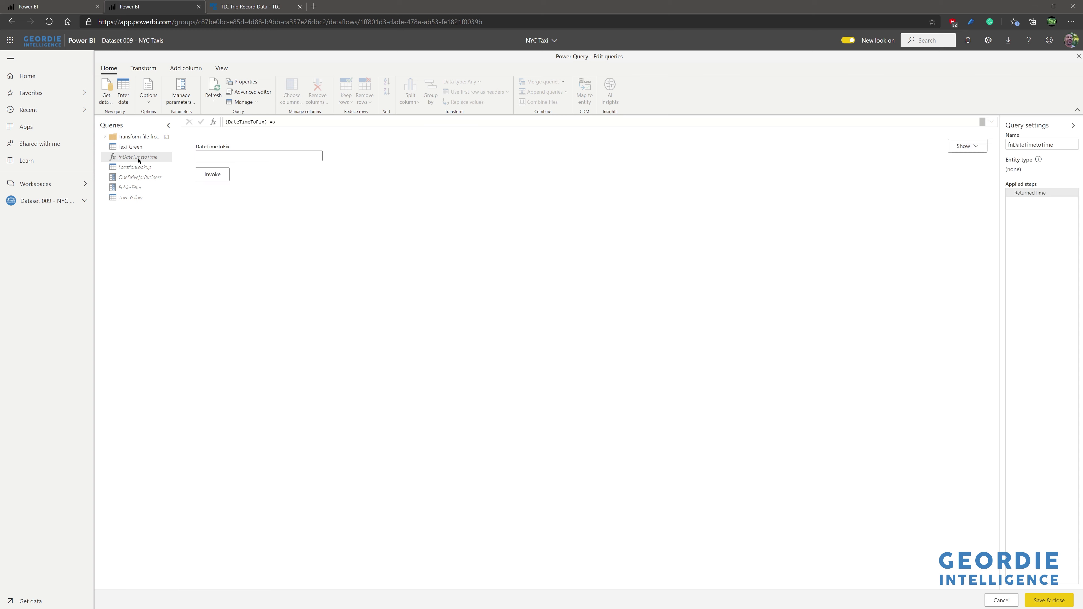
right_click(138, 157)
click(174, 279)
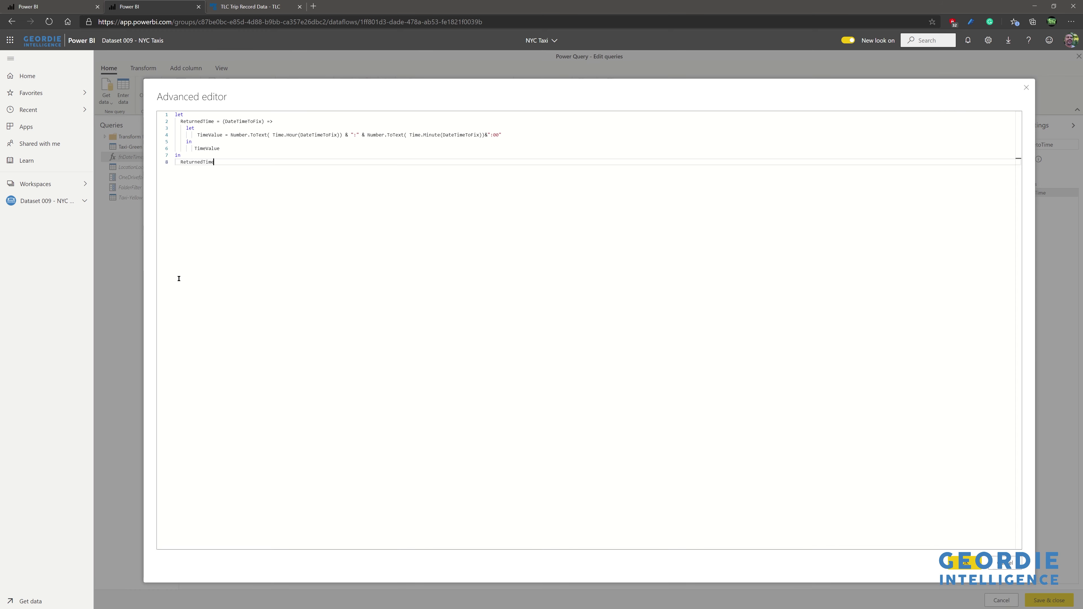
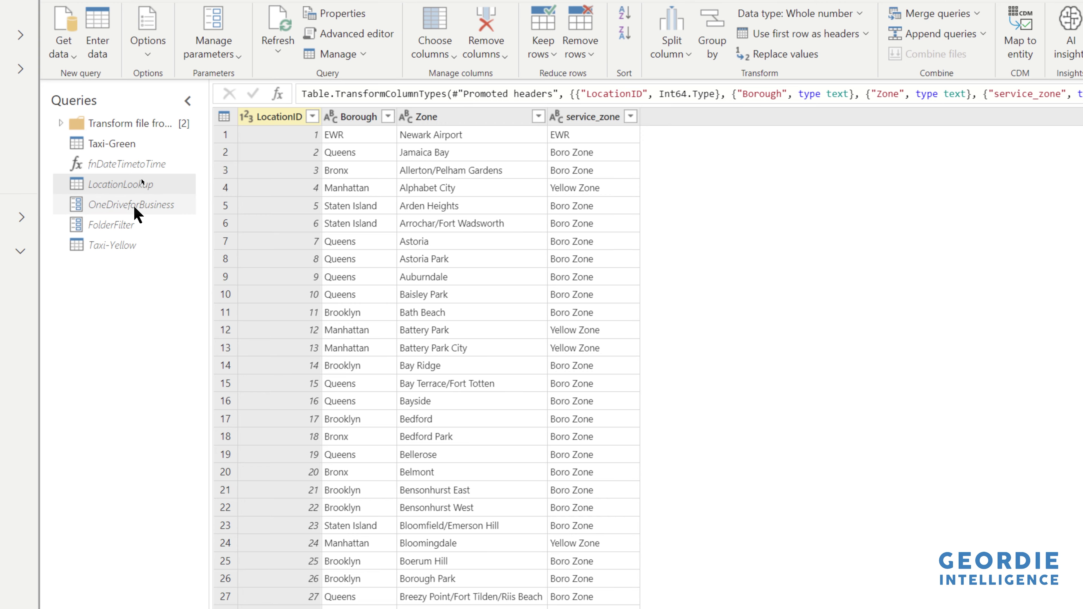
- Return to the Taxi-Green query and examine its remaining columns
click(142, 147)
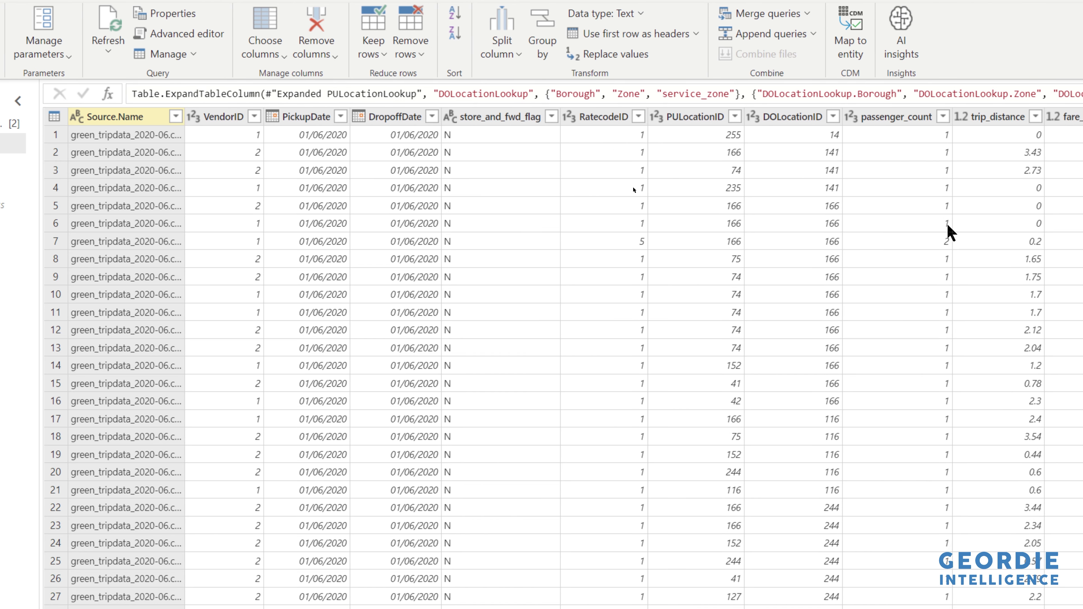
scroll(947, 225, right, 10)
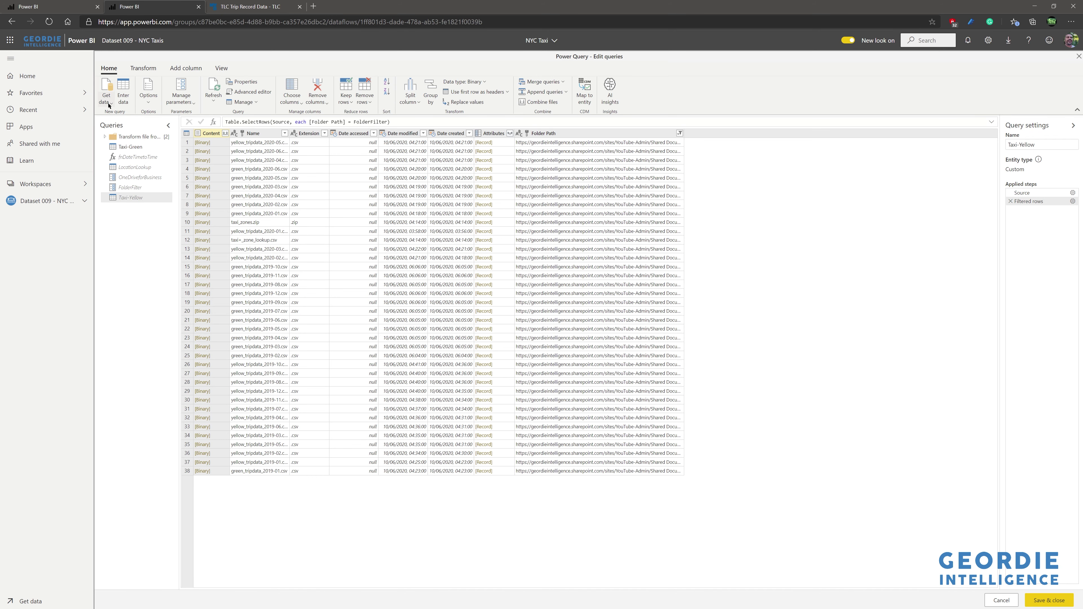
click(109, 105)
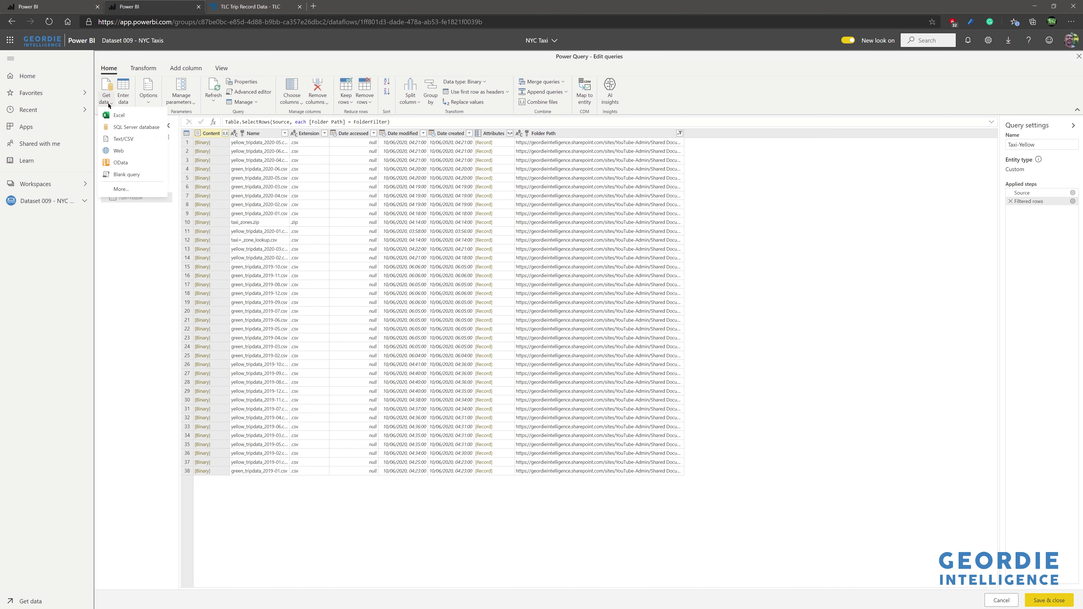
click(120, 189)
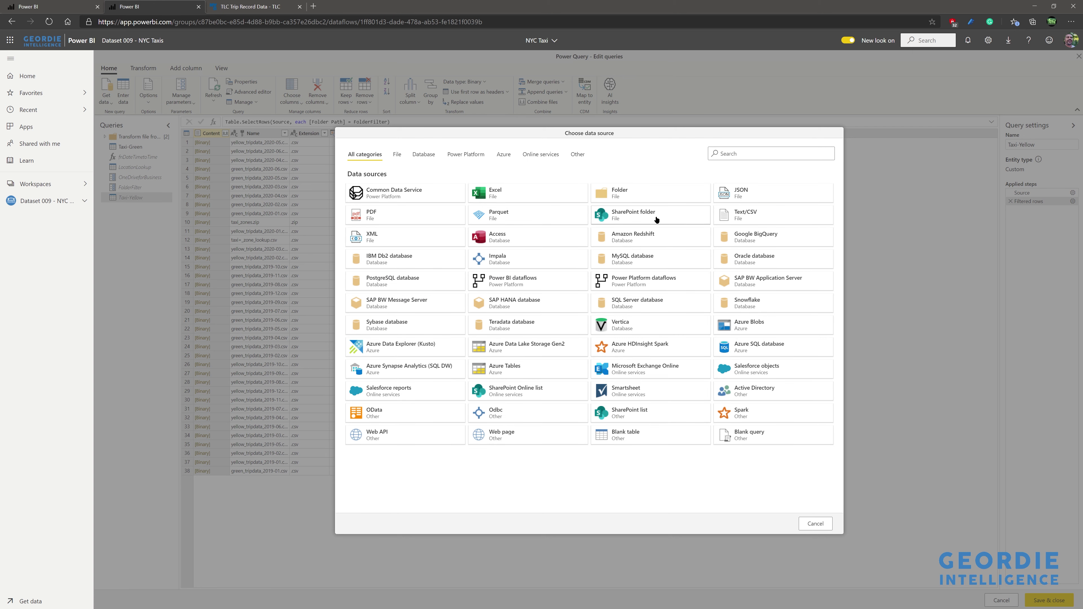
click(655, 220)
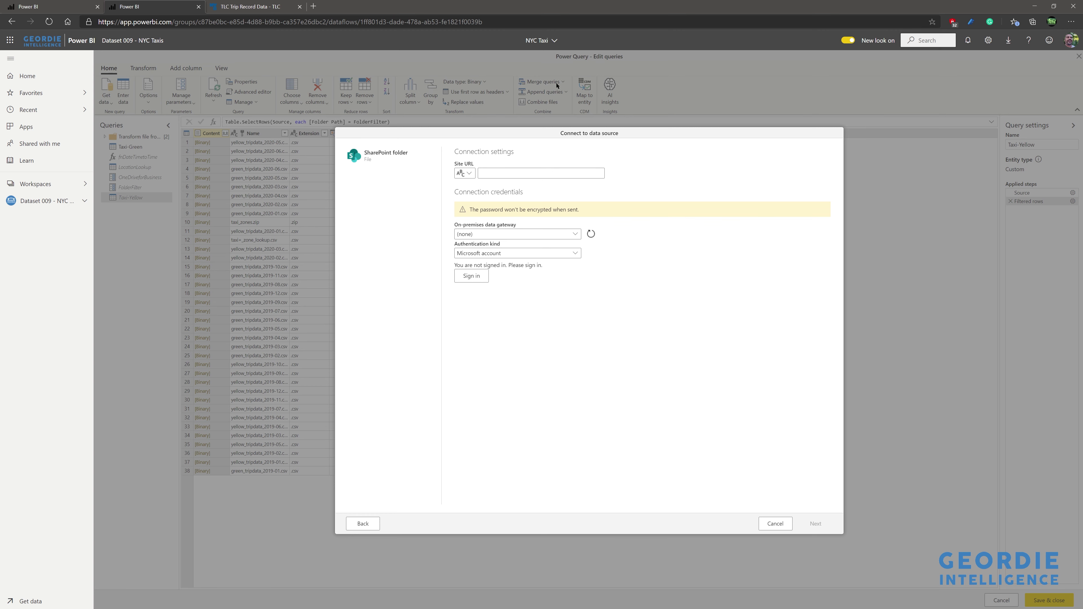
click(496, 174)
key(ctrl+v)
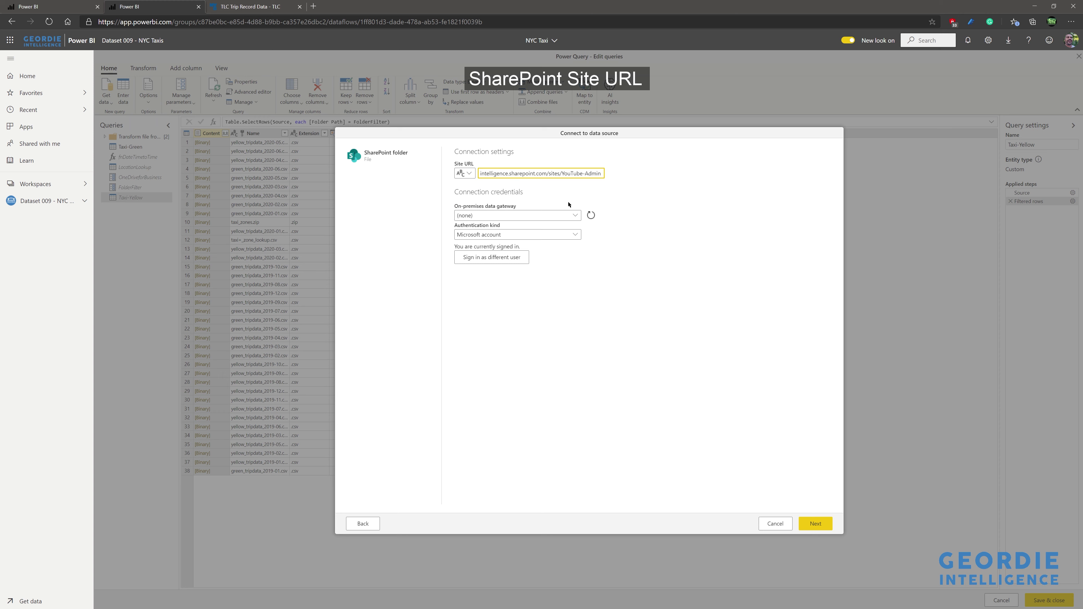
click(502, 261)
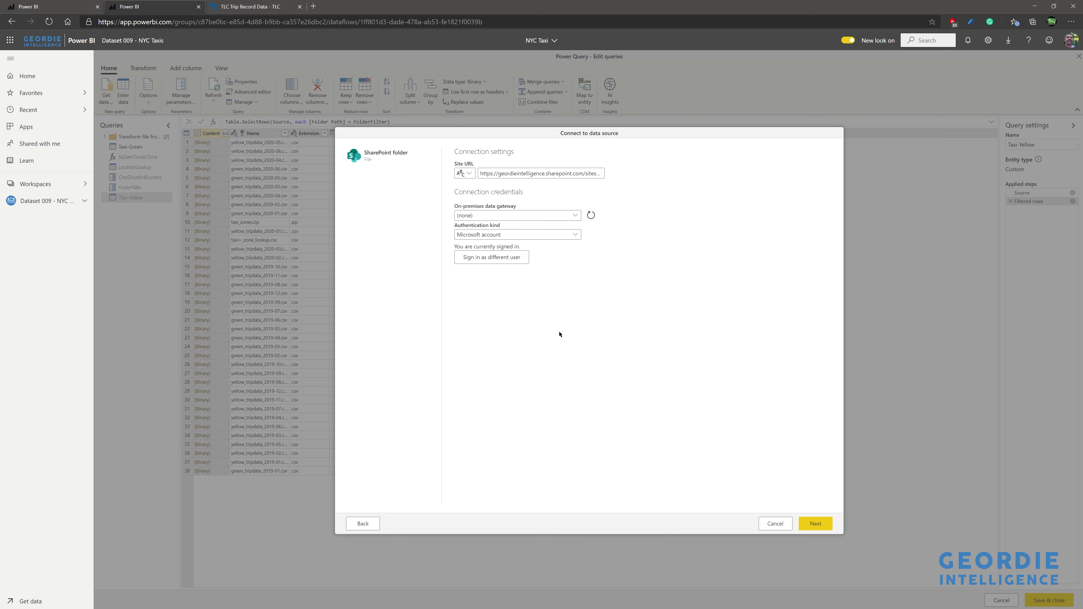
click(813, 523)
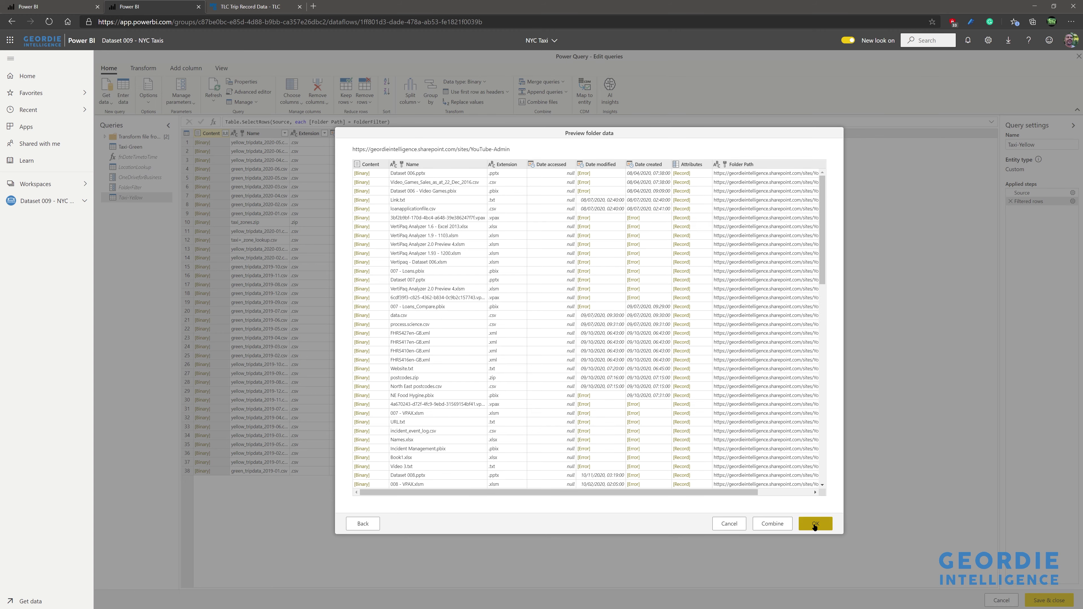
click(815, 525)
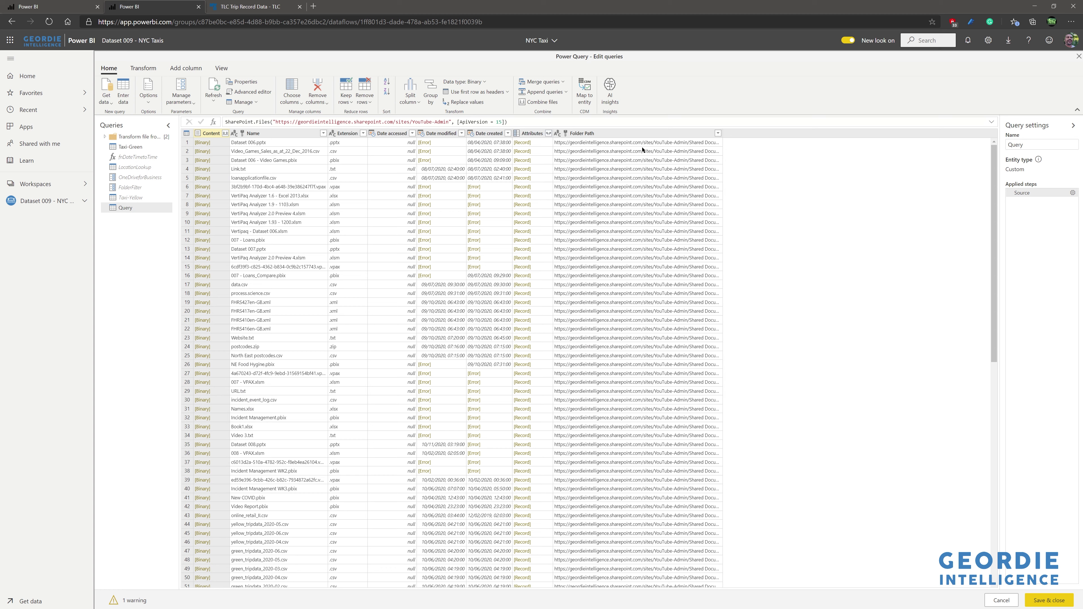
- Filter the new query's Folder Path to only the General/Datasets/009 - NYC Taxi/RAW/ folder
click(717, 134)
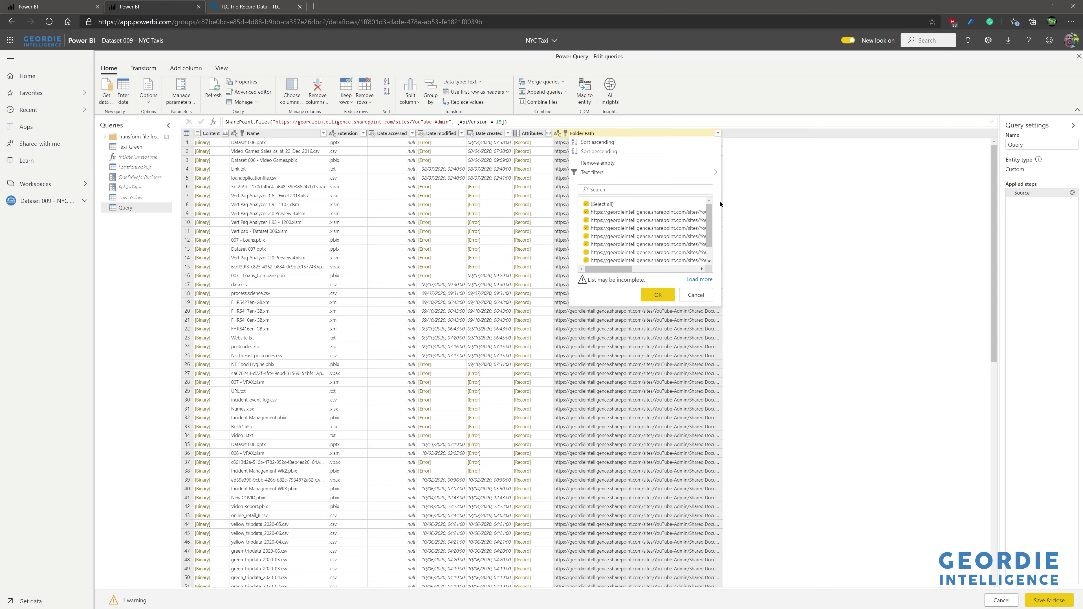
click(701, 269)
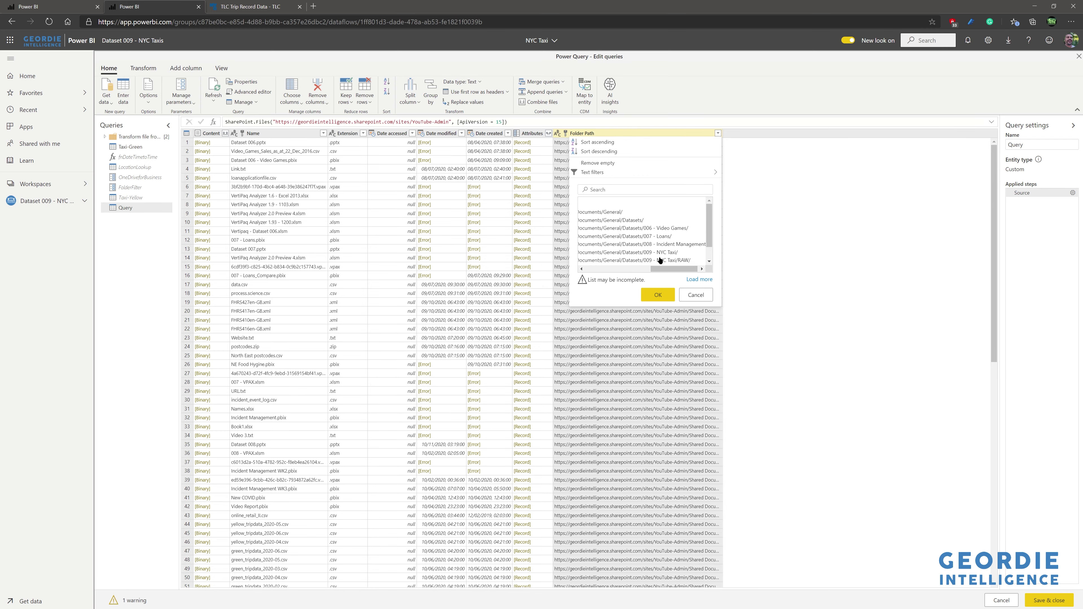
drag(674, 269, 608, 268)
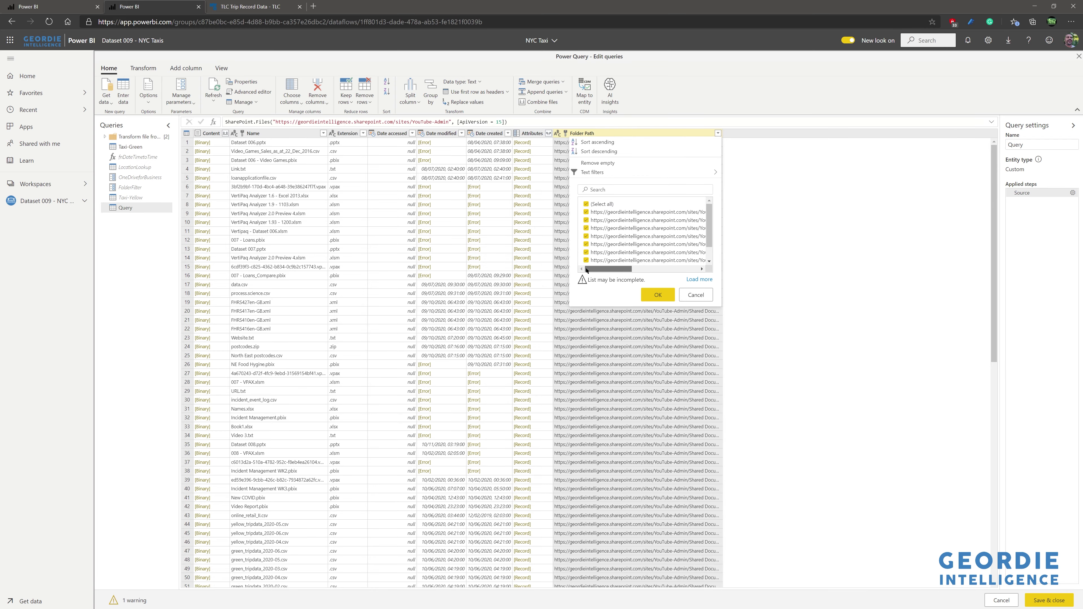
click(594, 204)
click(649, 294)
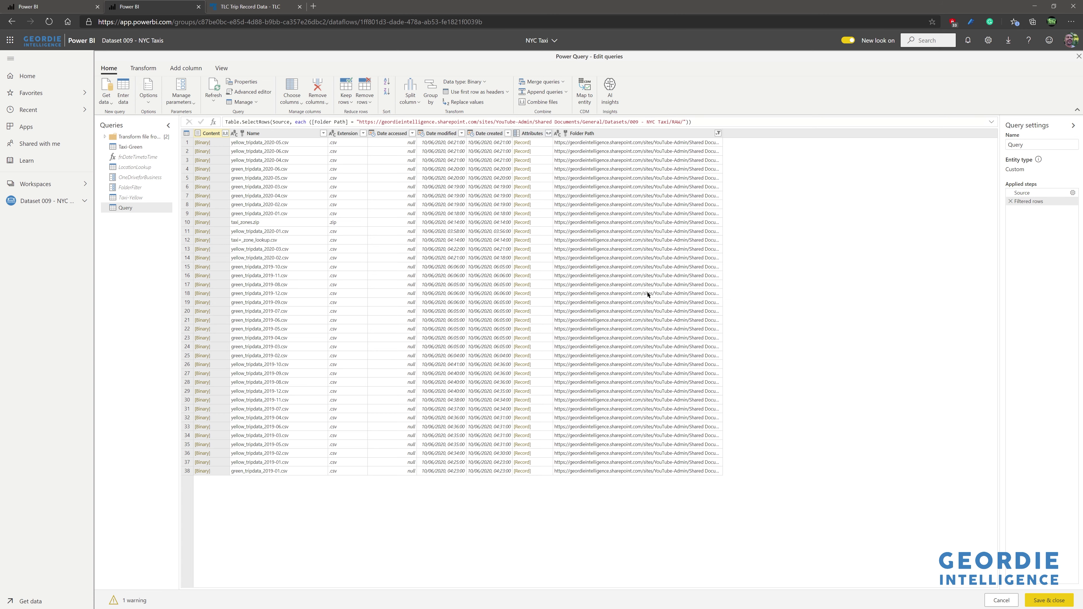
- Check the site URL in OneDriveforBusiness and the folder path in FolderFilter
click(140, 178)
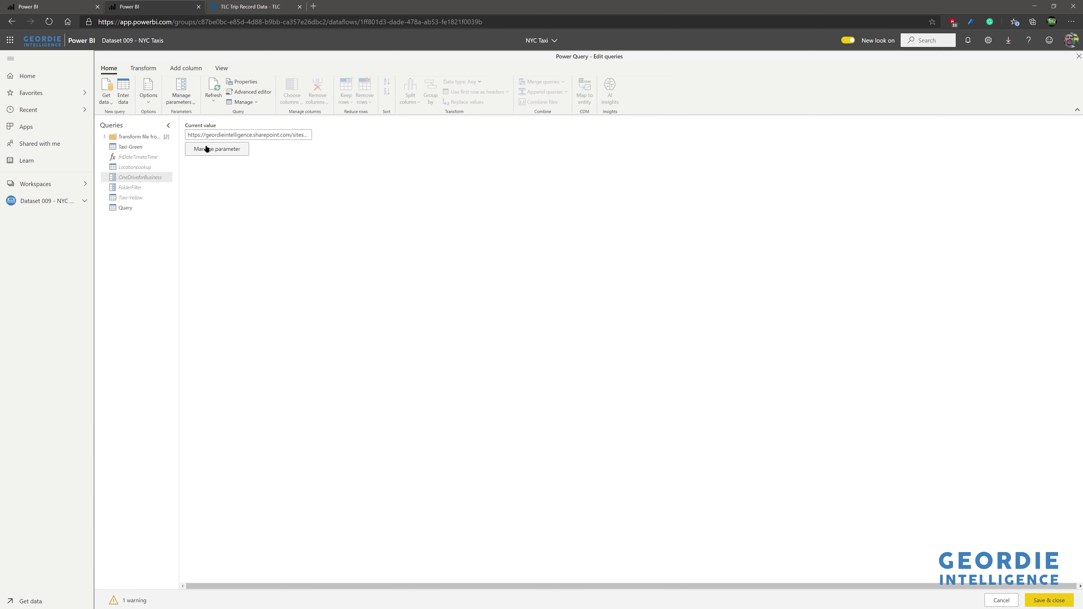
click(137, 187)
drag(259, 137, 369, 143)
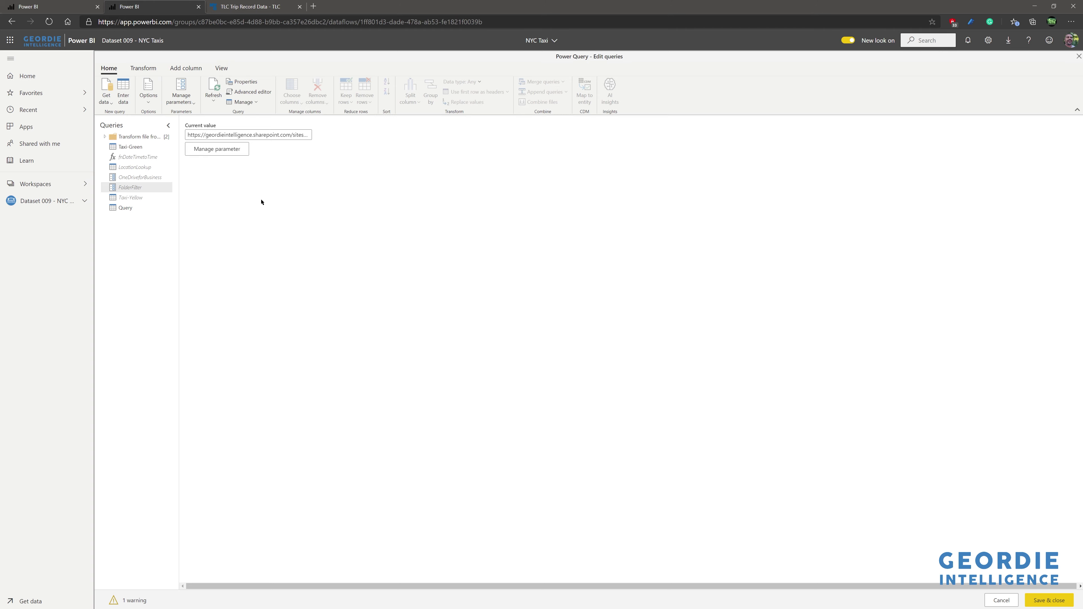
- Turn off load for the new query and compare its source and filter with the Taxi-Yellow query
click(137, 207)
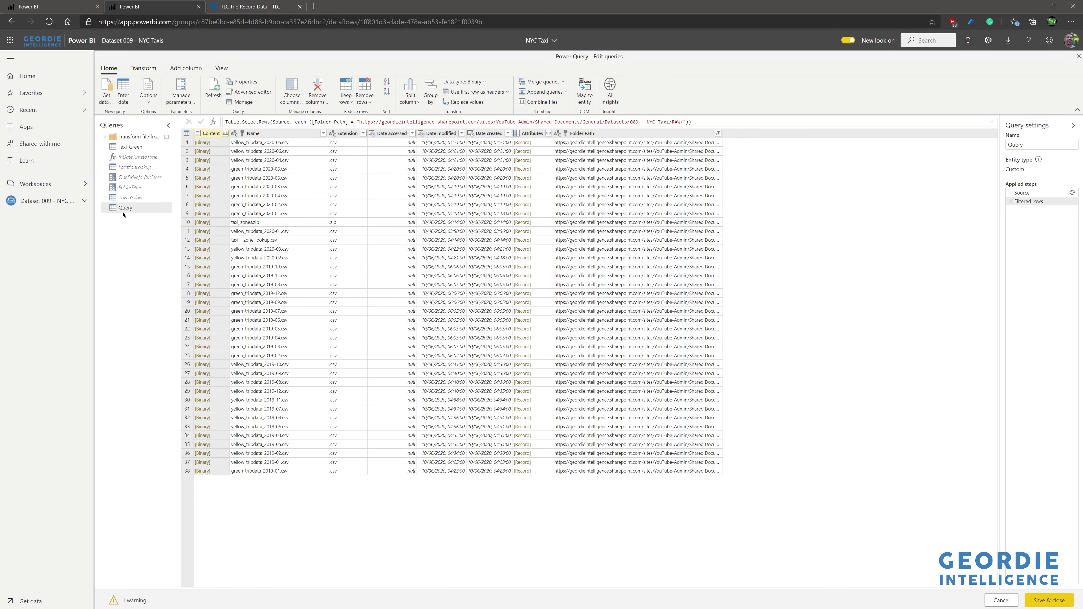
click(127, 199)
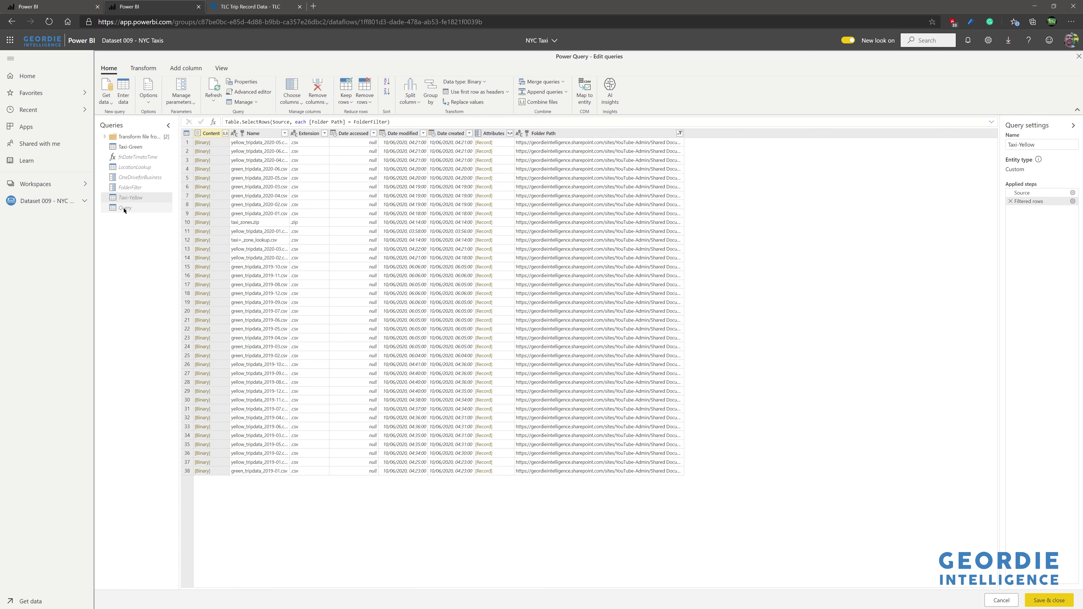
click(124, 209)
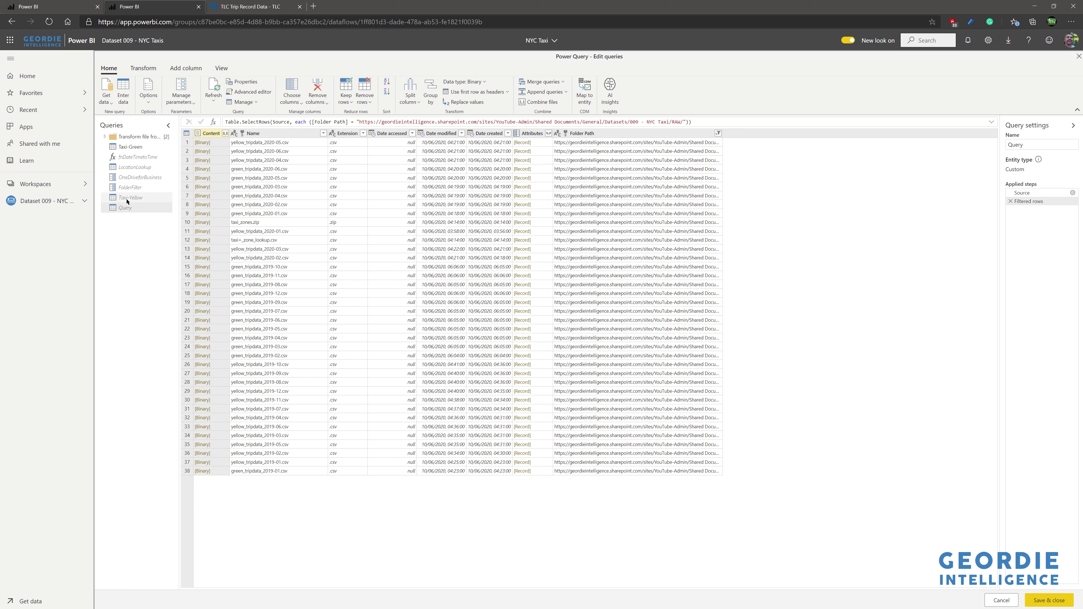
- Enable load for the Taxi-Yellow query
click(128, 201)
right_click(127, 201)
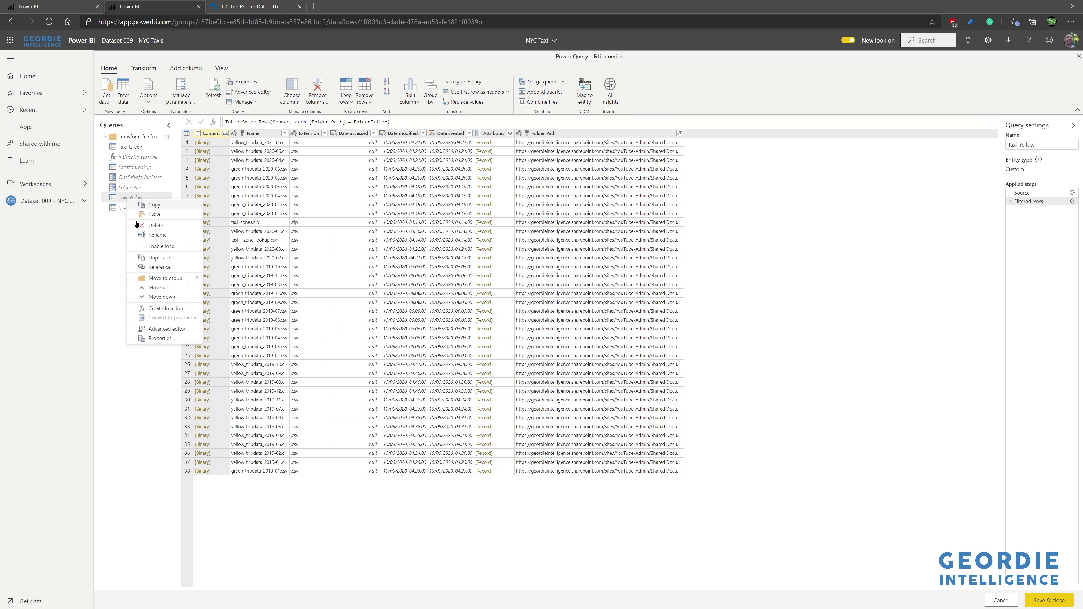
click(149, 245)
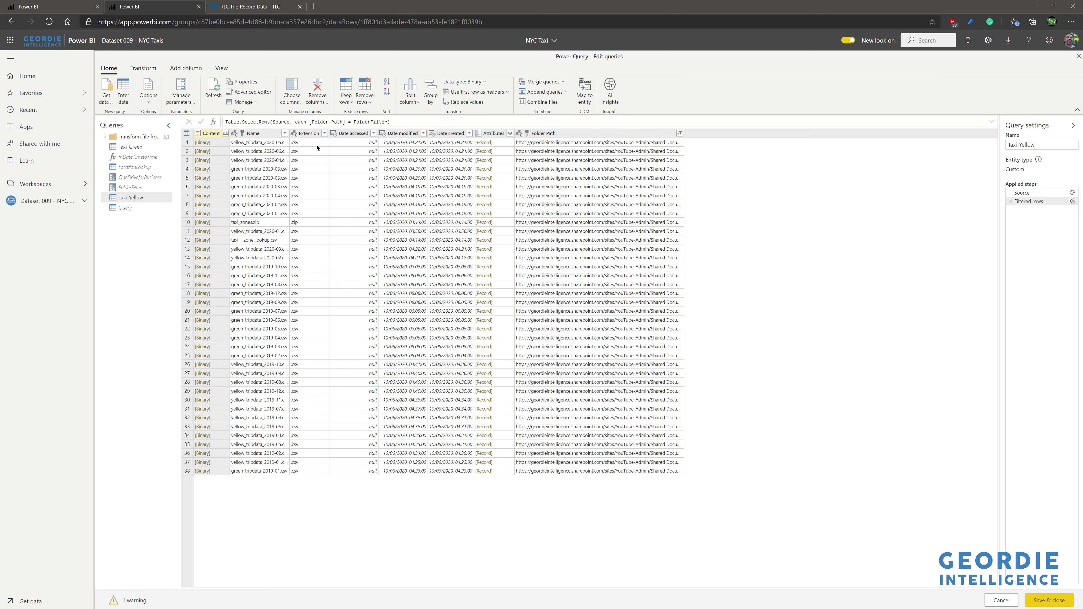
- Filter the Taxi-Yellow query's Name column to keep only rows that begin with "yellow"
click(284, 134)
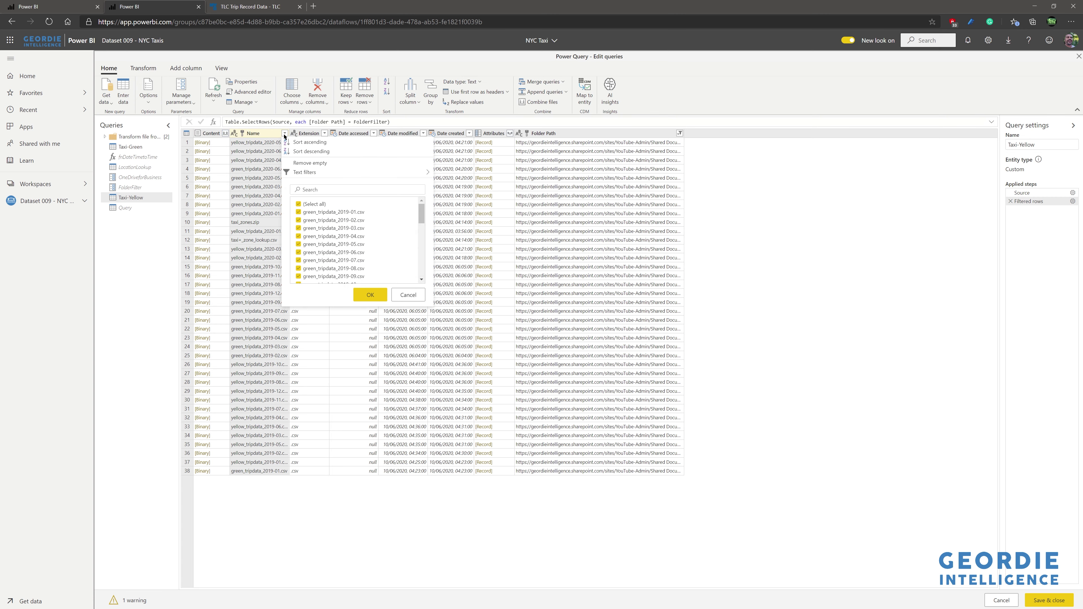
mouse_move(323, 176)
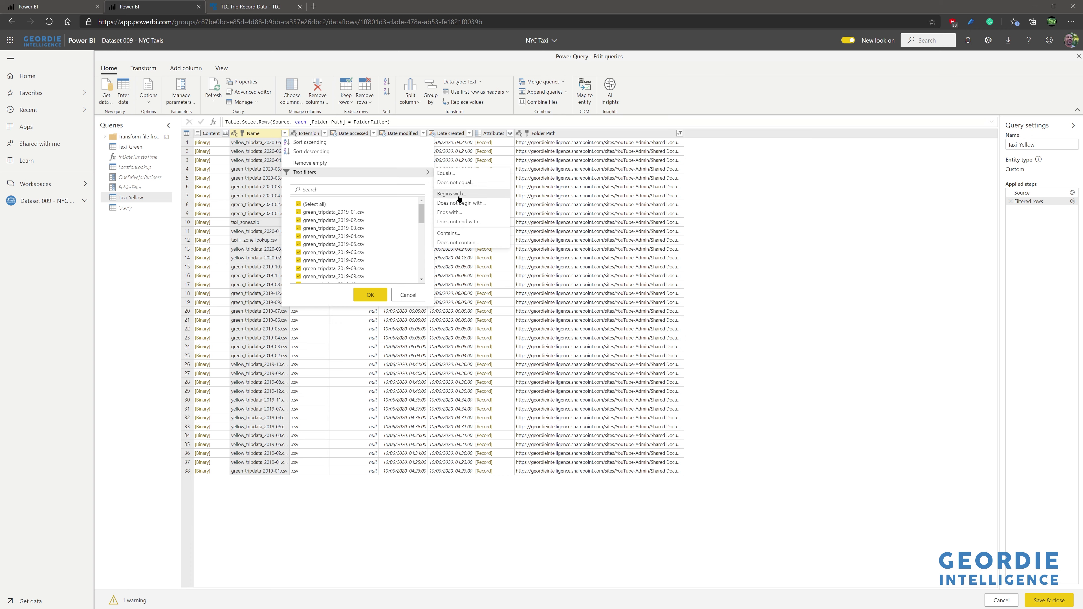
click(451, 193)
text(Yellow)
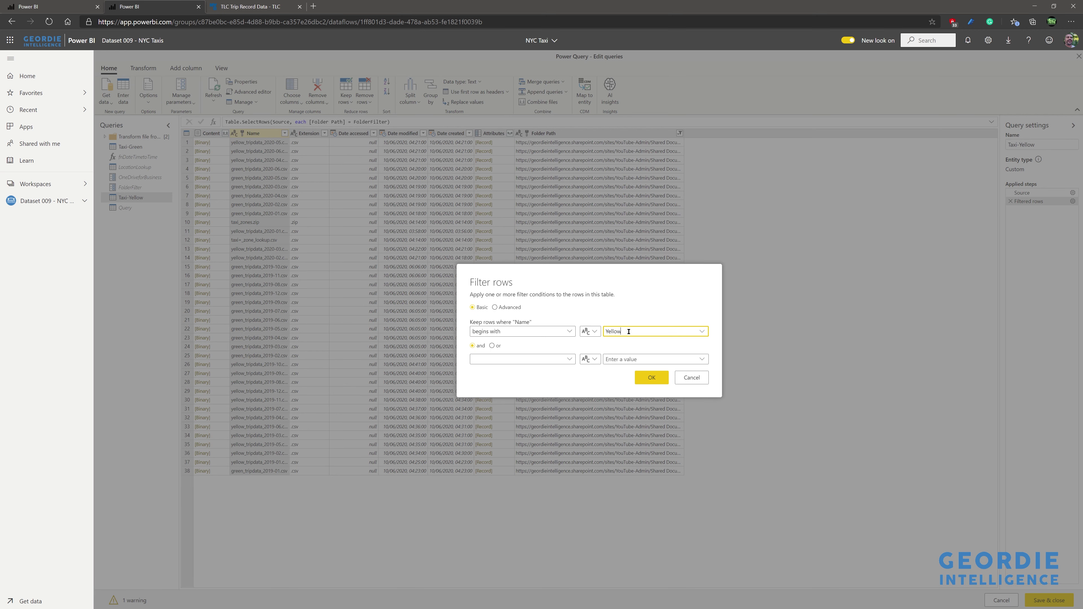
key(Home)
key(Delete)
text(y)
click(653, 378)
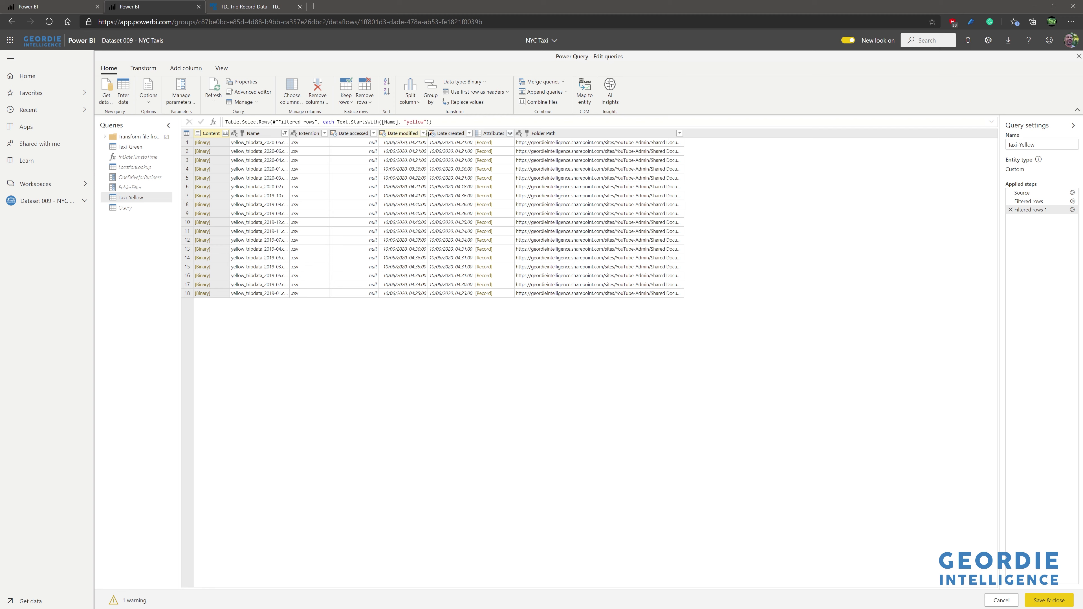
click(469, 133)
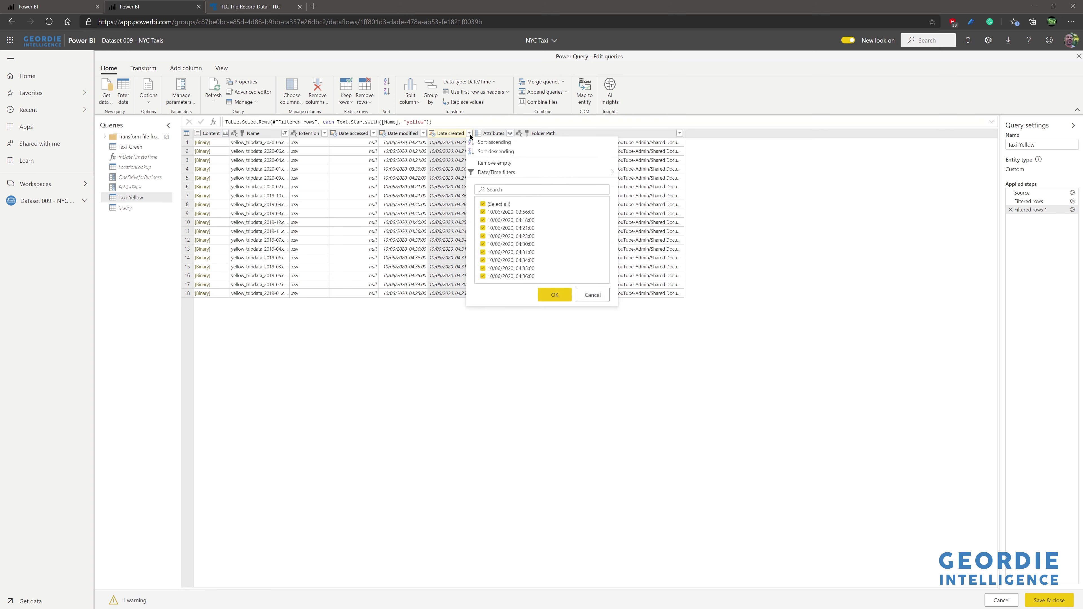
mouse_move(471, 173)
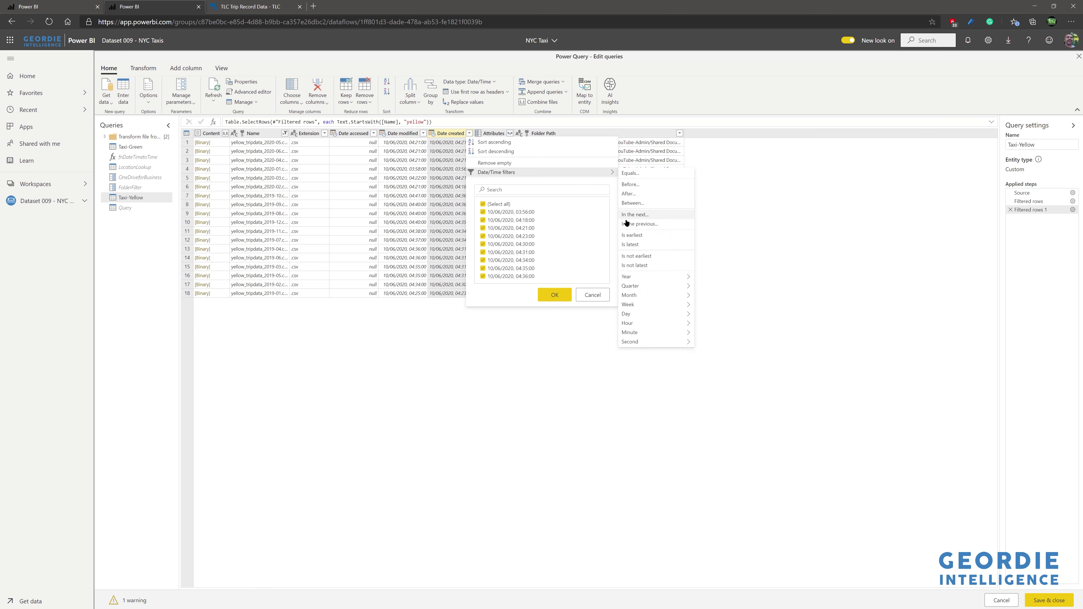
click(636, 244)
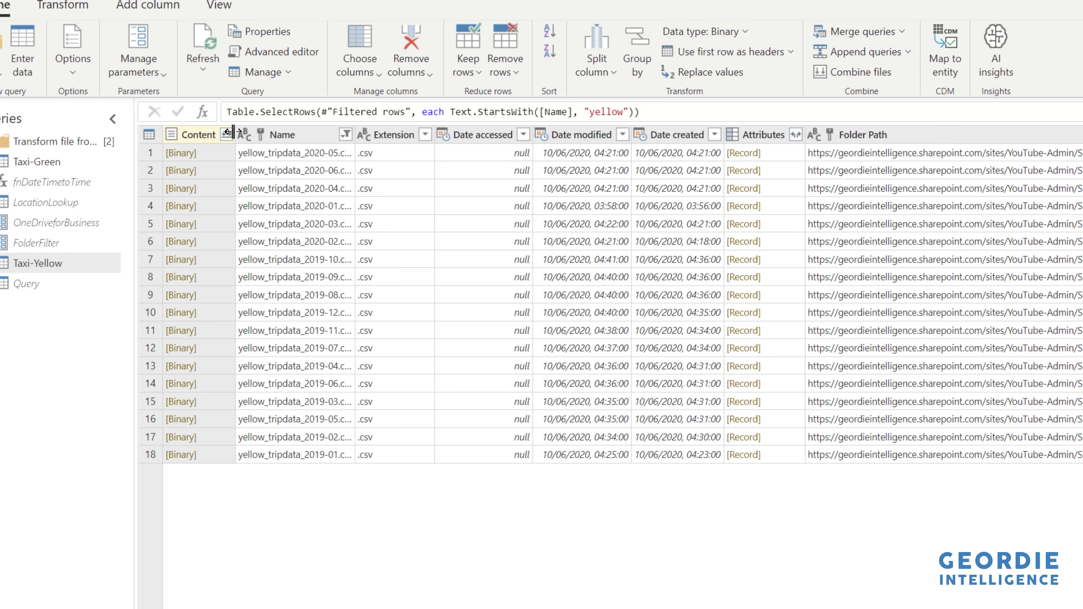
- Combine the yellow tripdata CSV files, using the first file as the example, a comma delimiter and type detection on the first 200 rows
click(227, 134)
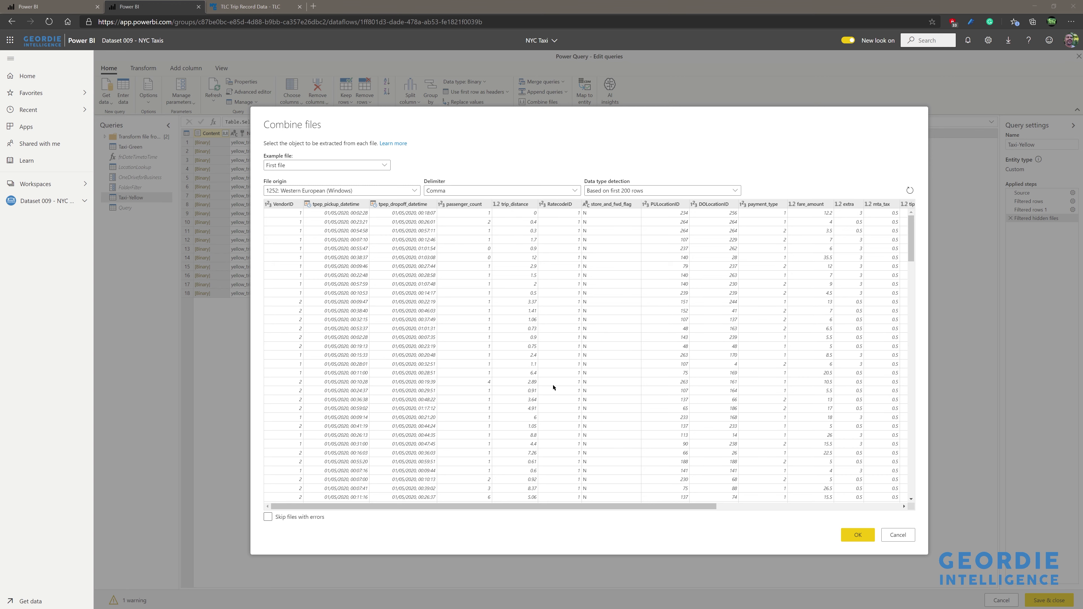
drag(567, 506, 439, 491)
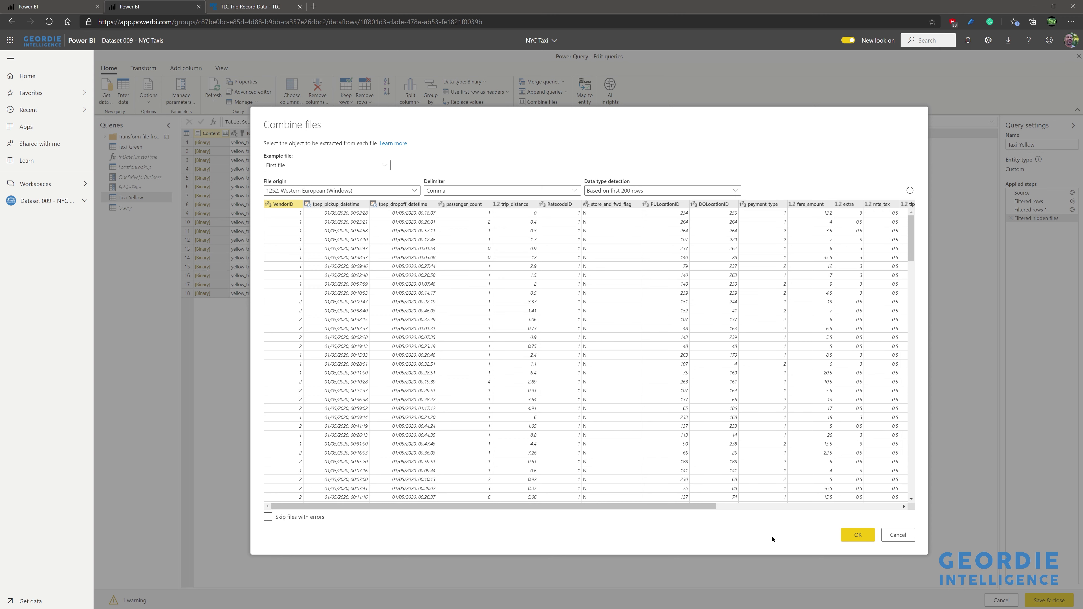
click(858, 535)
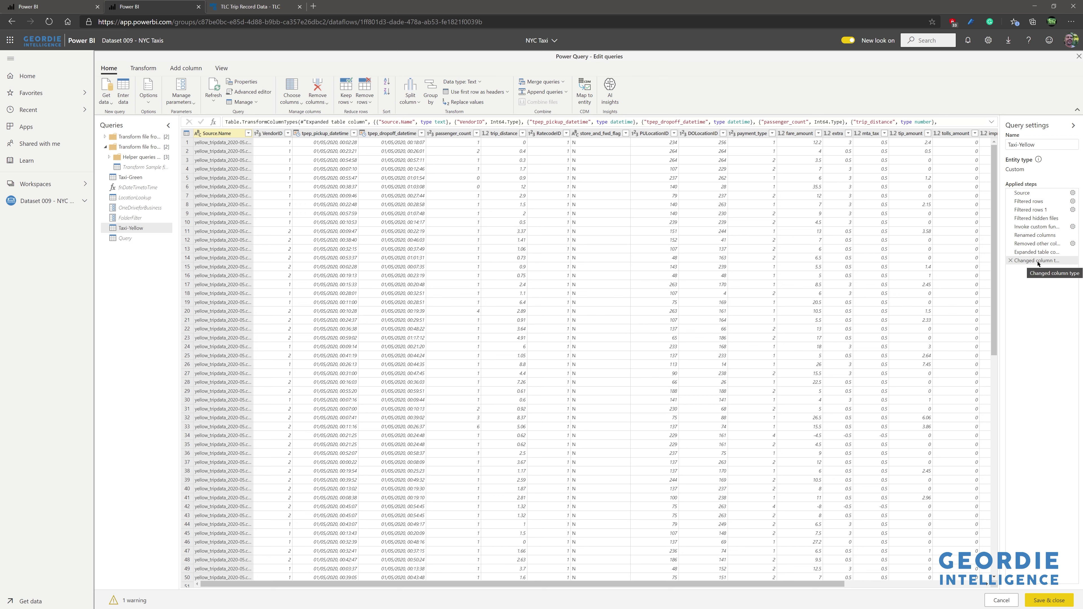
- Examine Taxi-Yellow's applied steps one by one, from Filtered hidden files through to Changed column type
click(1036, 226)
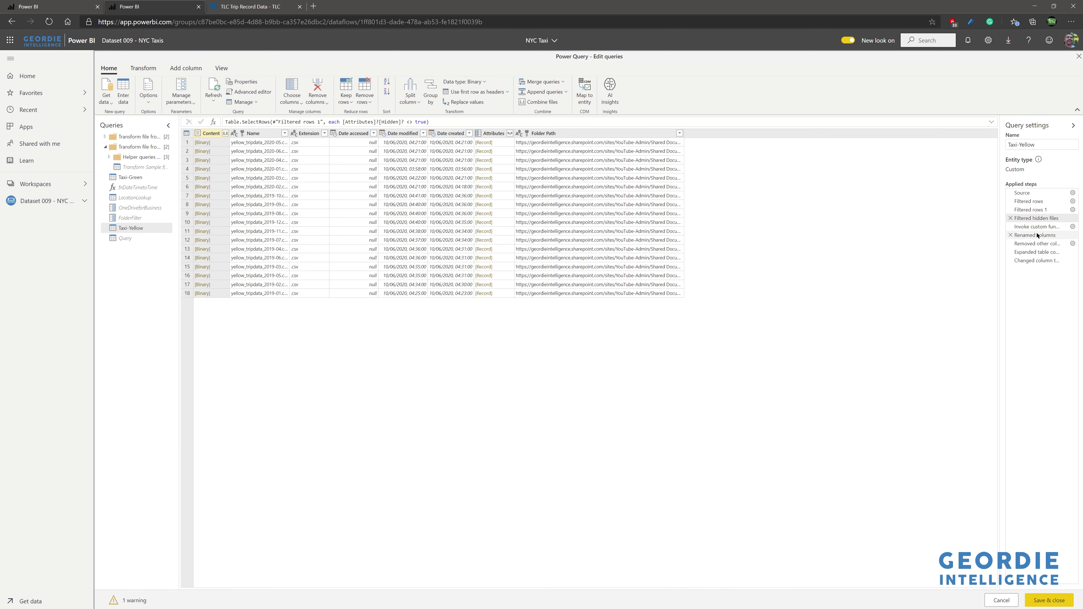
click(1037, 235)
click(1040, 228)
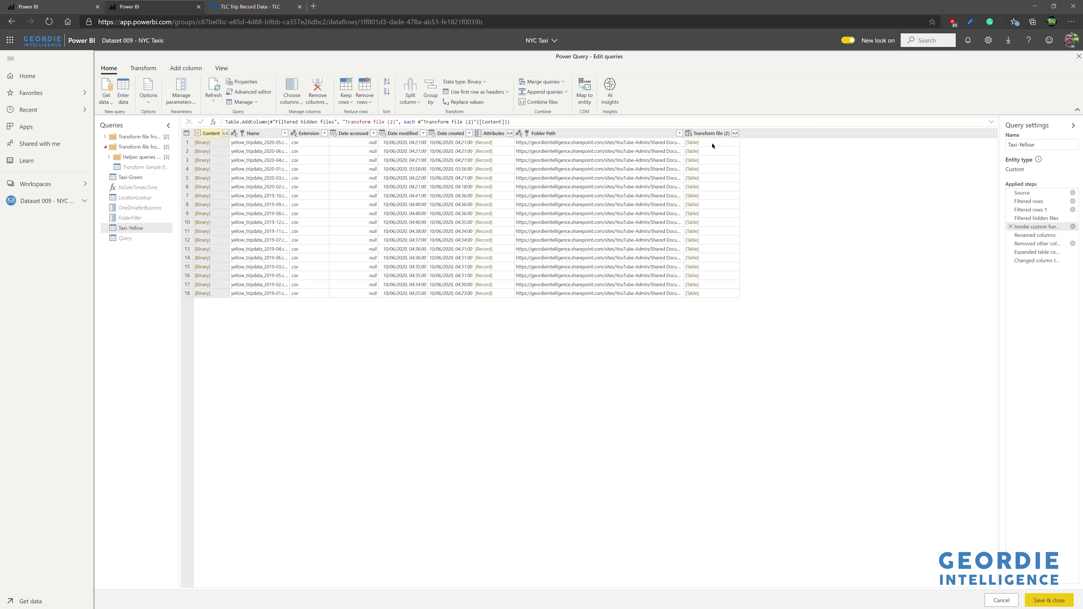
click(1048, 237)
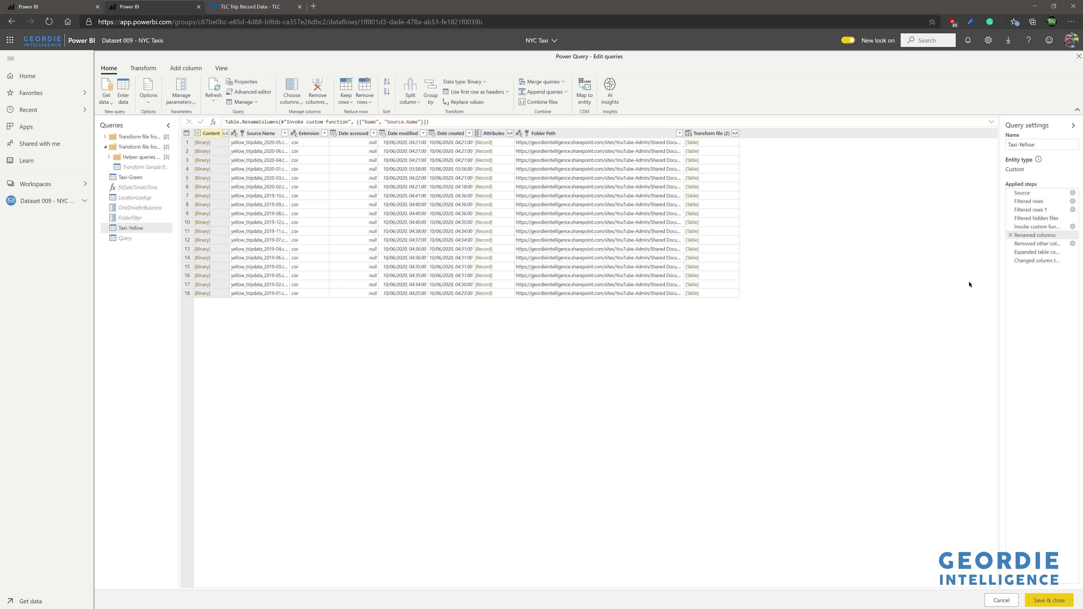
click(1039, 245)
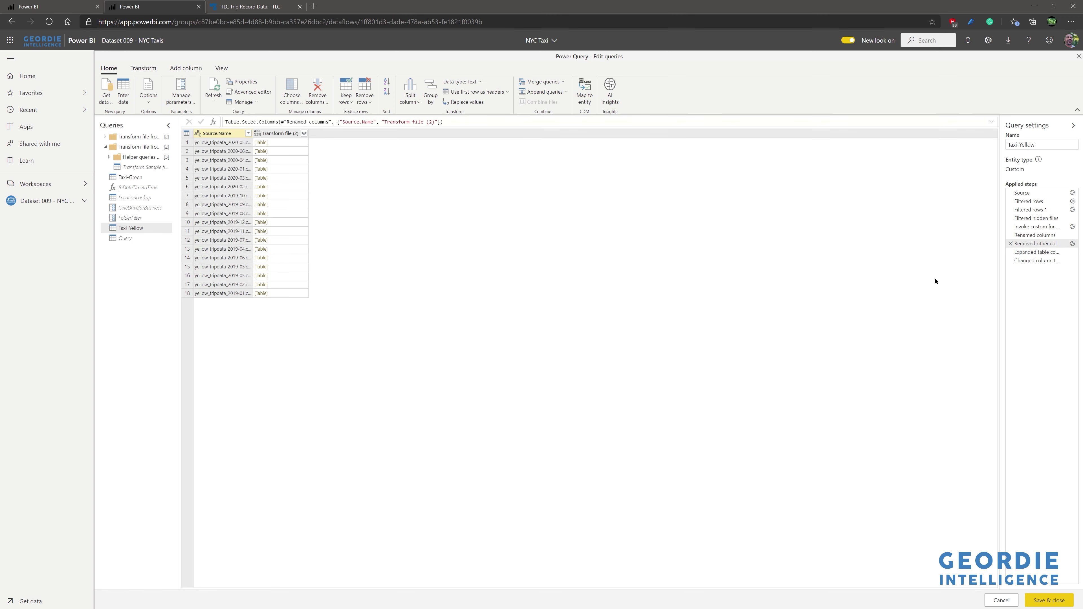
click(1042, 253)
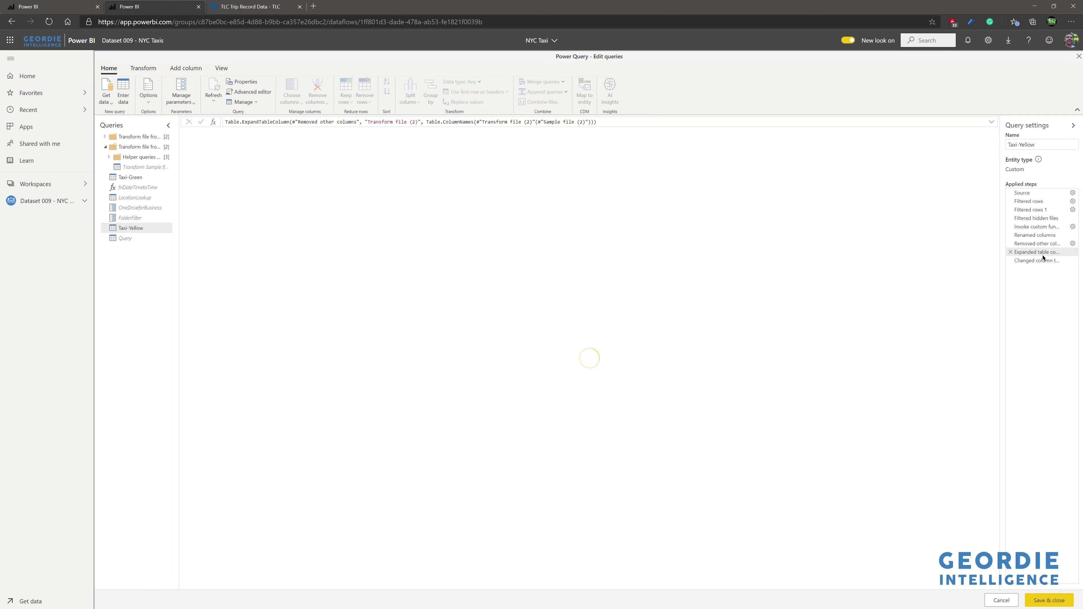
click(1040, 263)
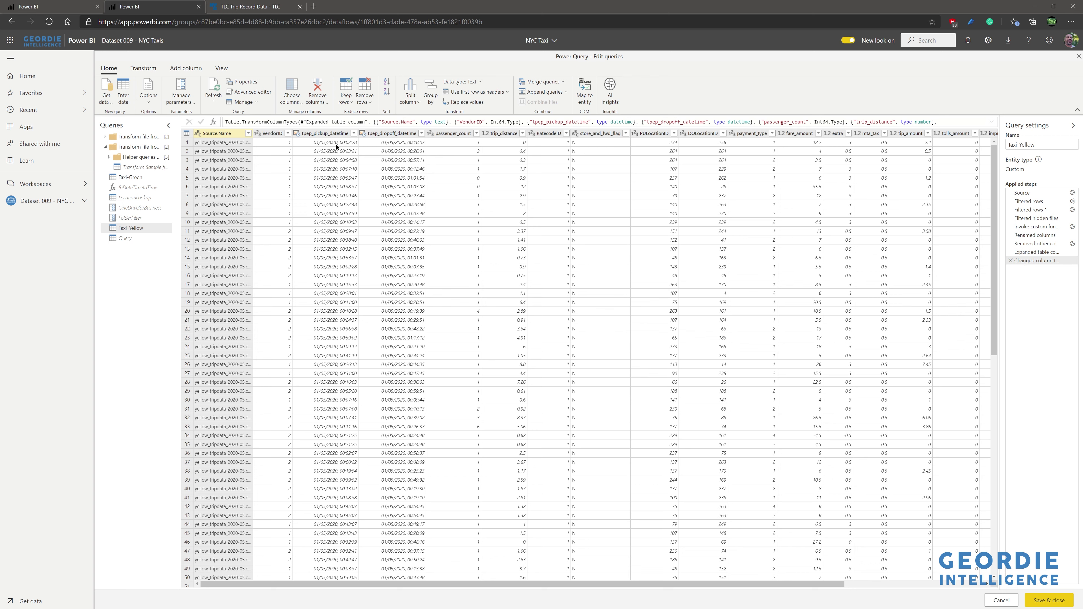
- Add a custom column PUTime to Taxi-Yellow with the formula FixDateTimeToTime ([tpep_pickup_datetime]) and check its values
click(324, 133)
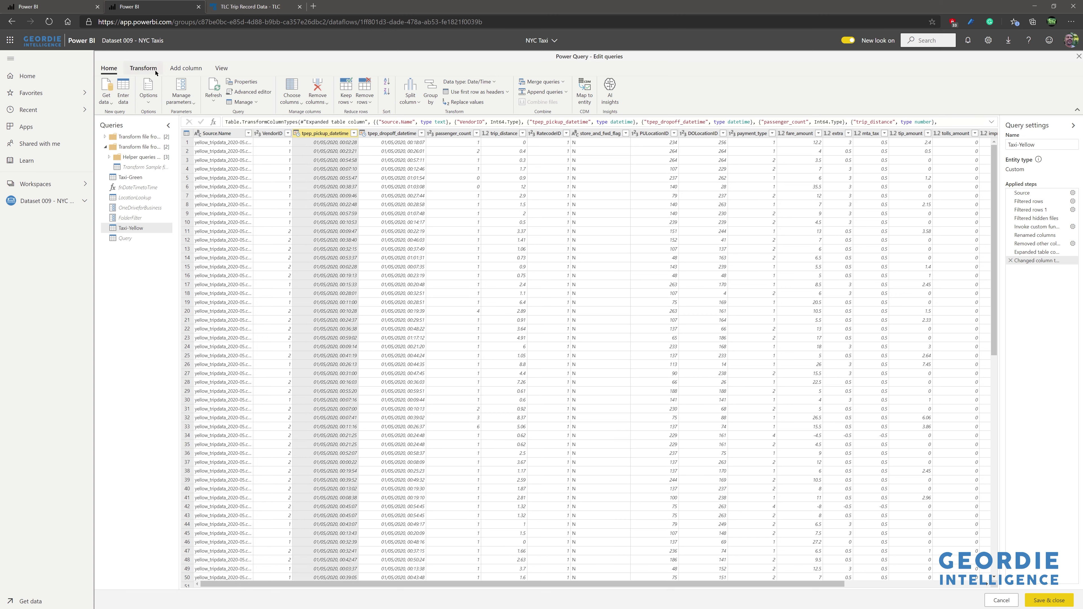
click(185, 69)
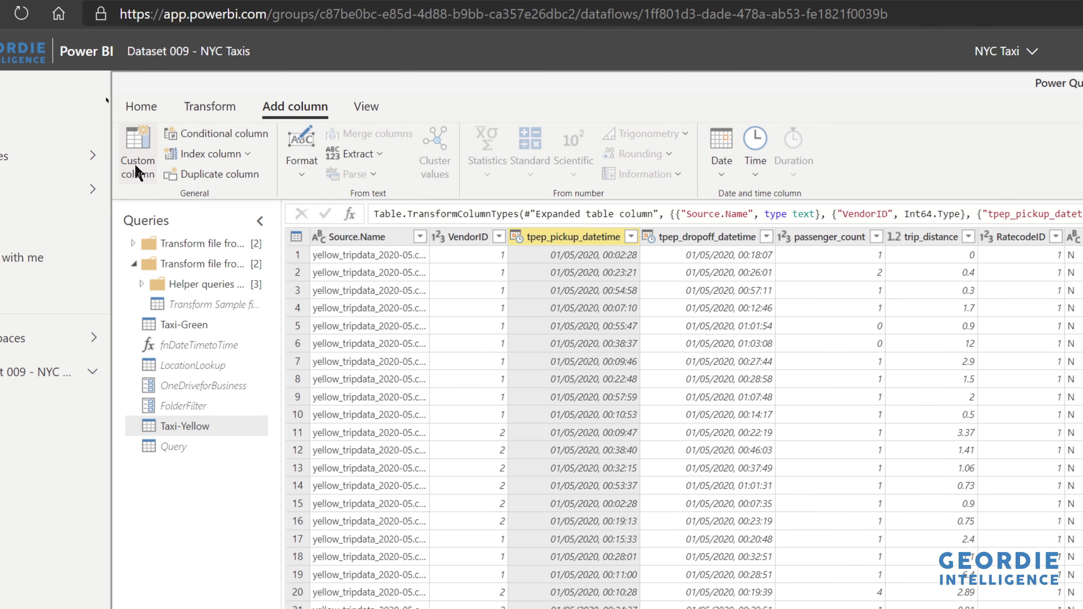
click(137, 172)
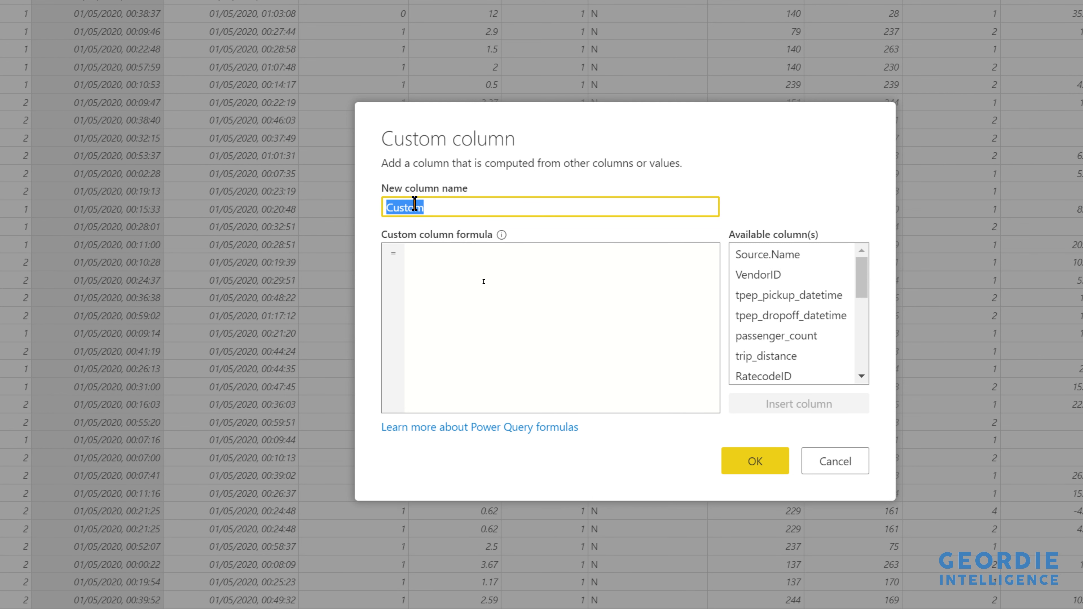
text(PUTime)
key(Tab)
text(FixDateTimeToTime)
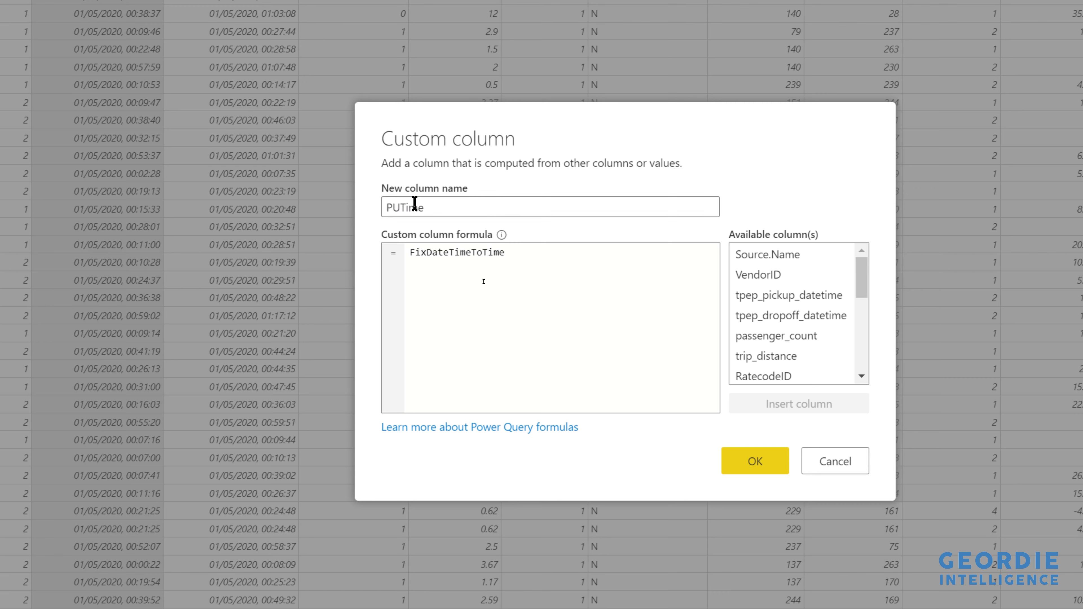
text(()
double_click(800, 307)
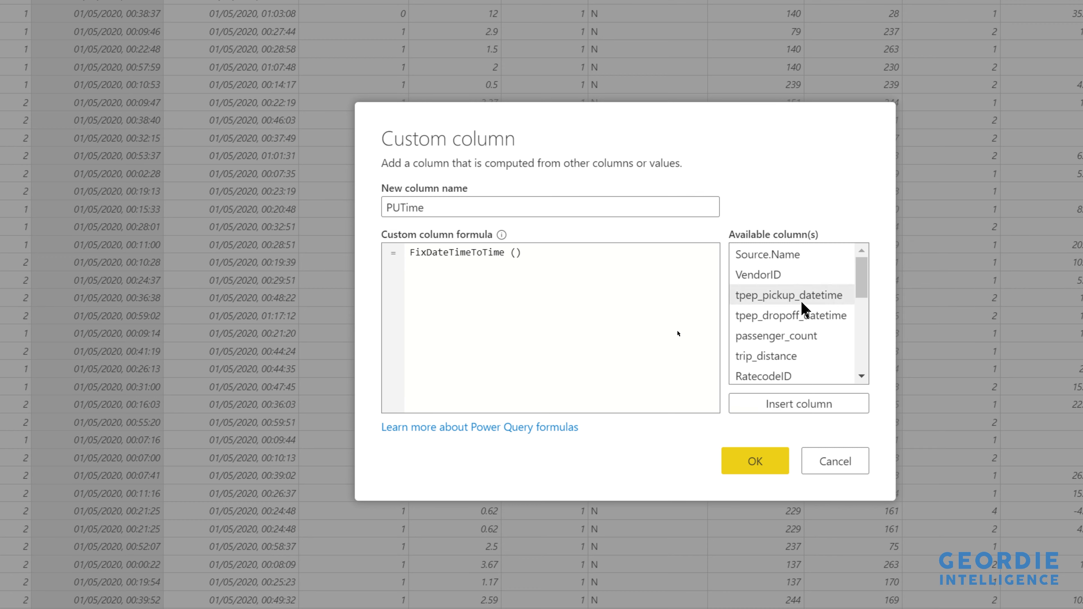
click(754, 460)
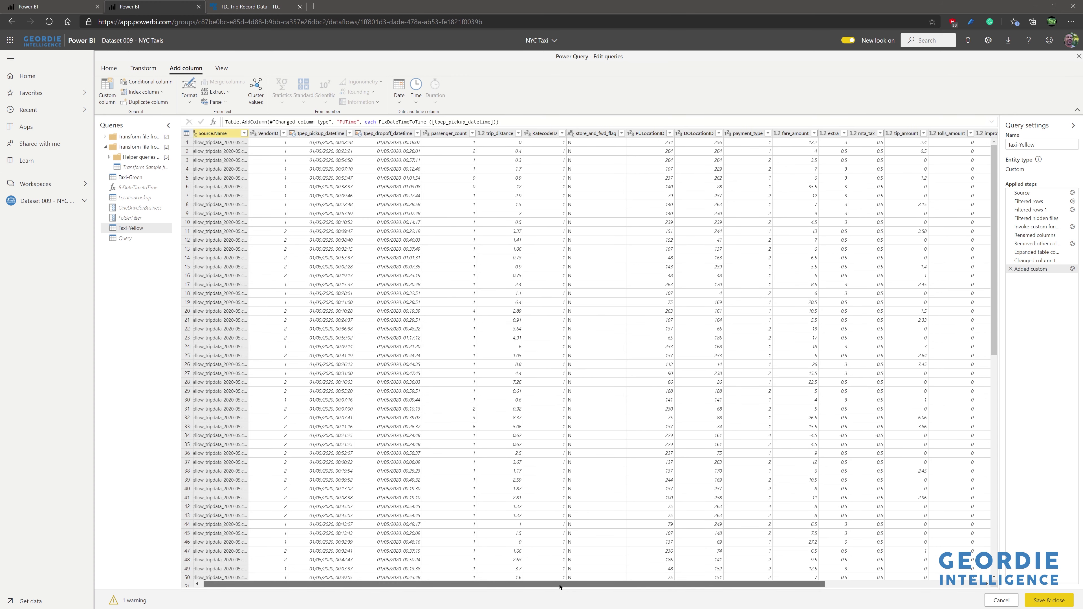
drag(563, 583, 788, 595)
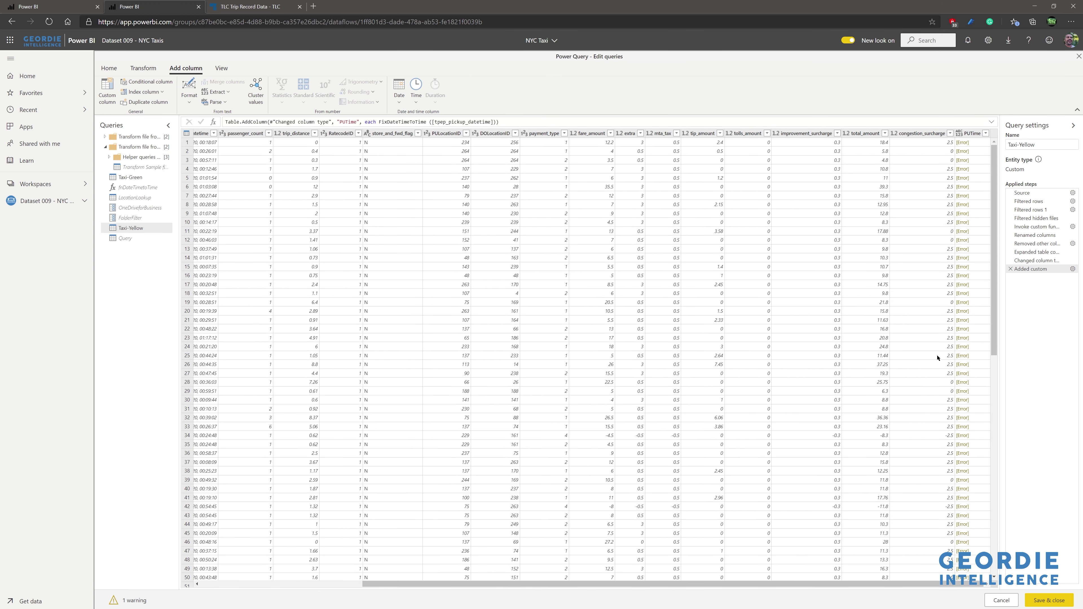
- Copy the custom function's name and correct the PUTime formula to fnDateTimetoTime ([tpep_pickup_datetime])
right_click(137, 187)
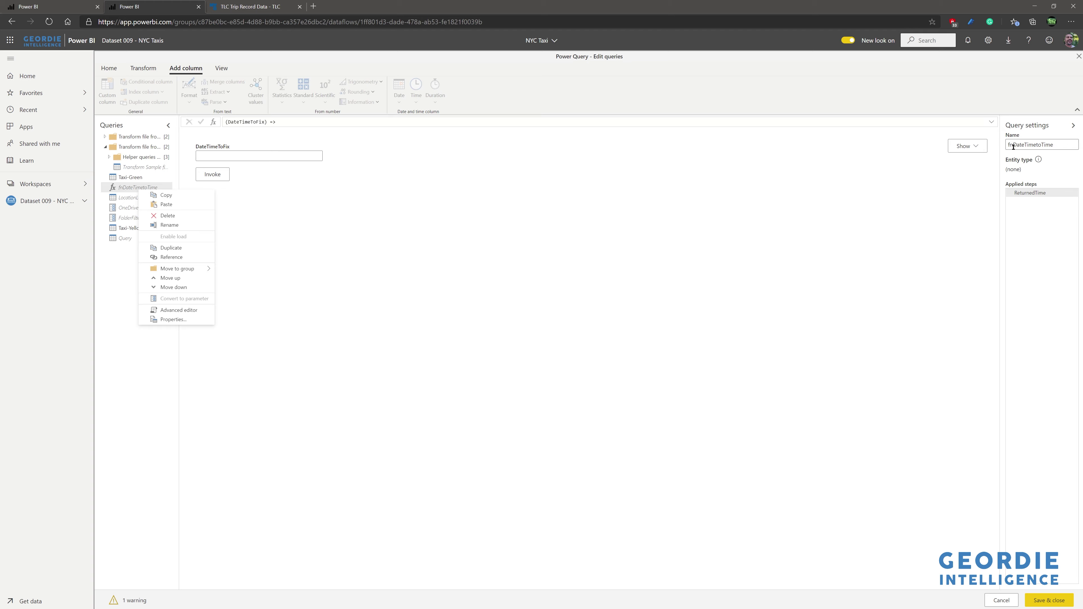
double_click(1026, 144)
key(ctrl+c)
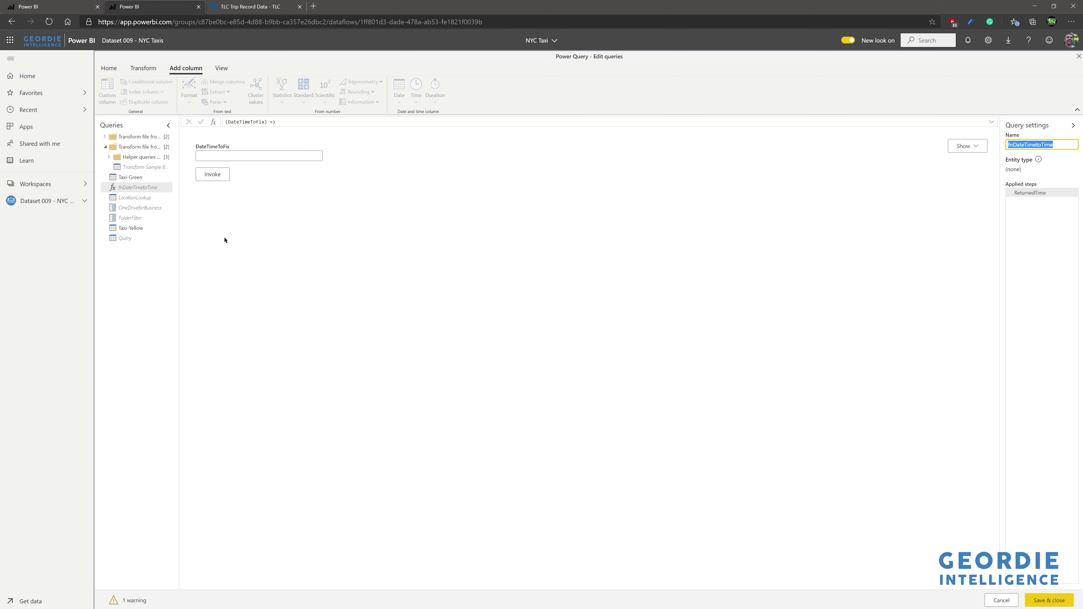
click(139, 231)
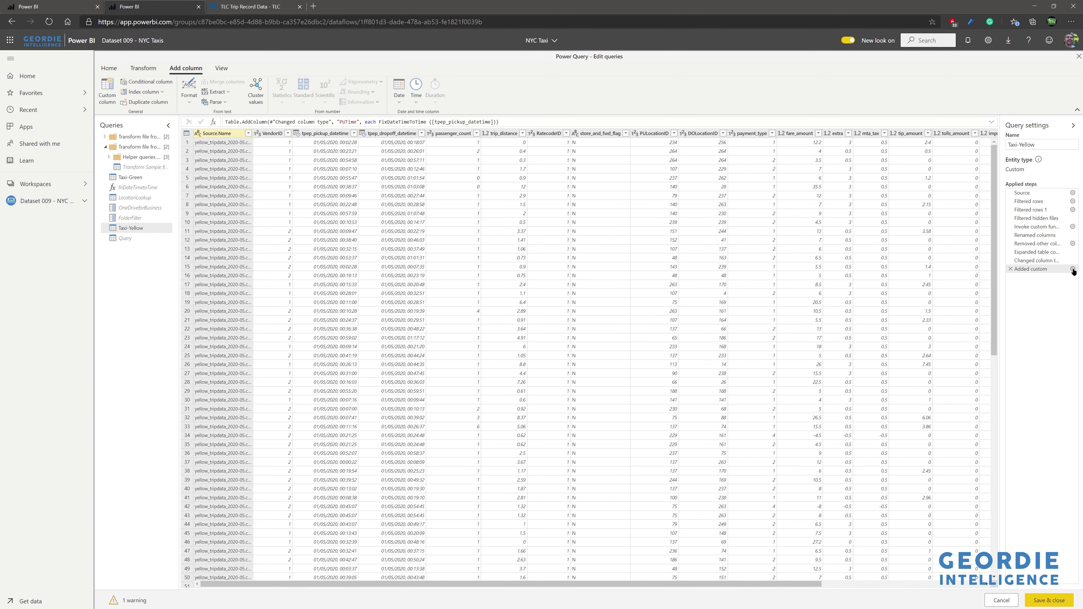
click(1073, 270)
double_click(503, 306)
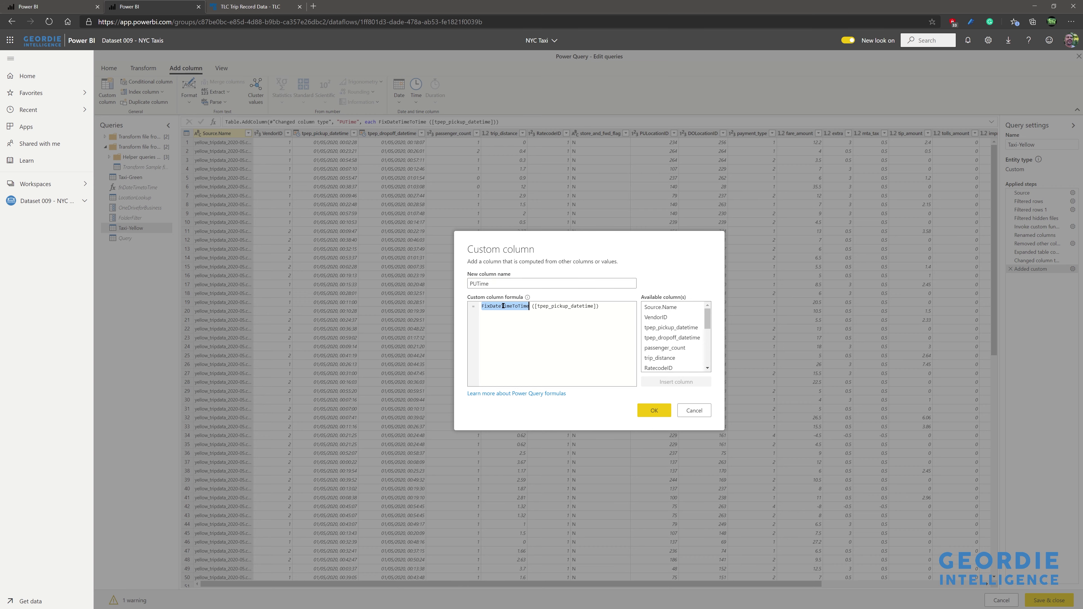
key(ctrl+v)
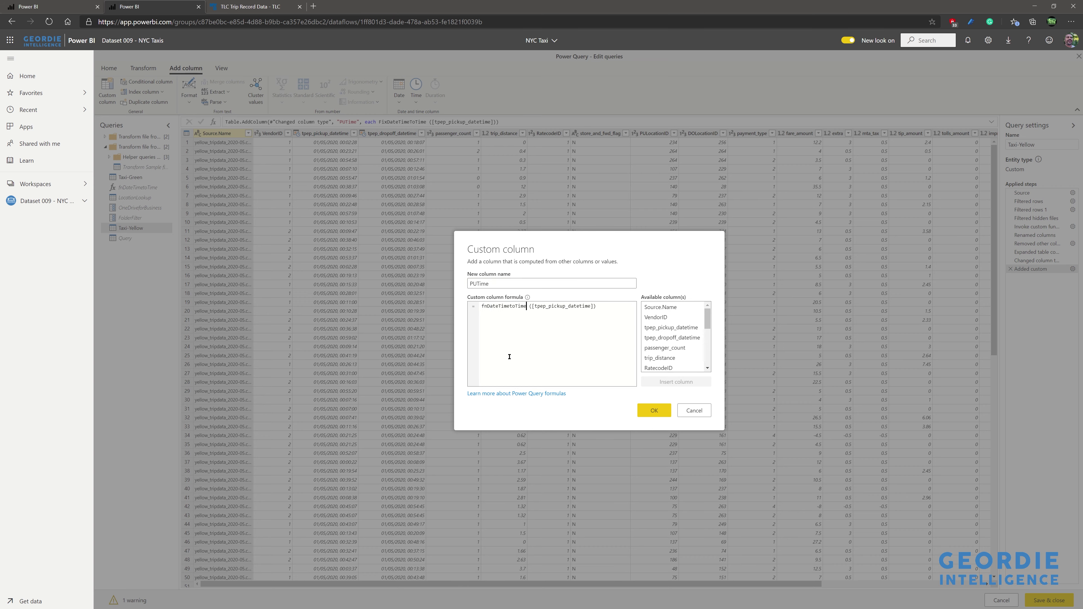
click(654, 410)
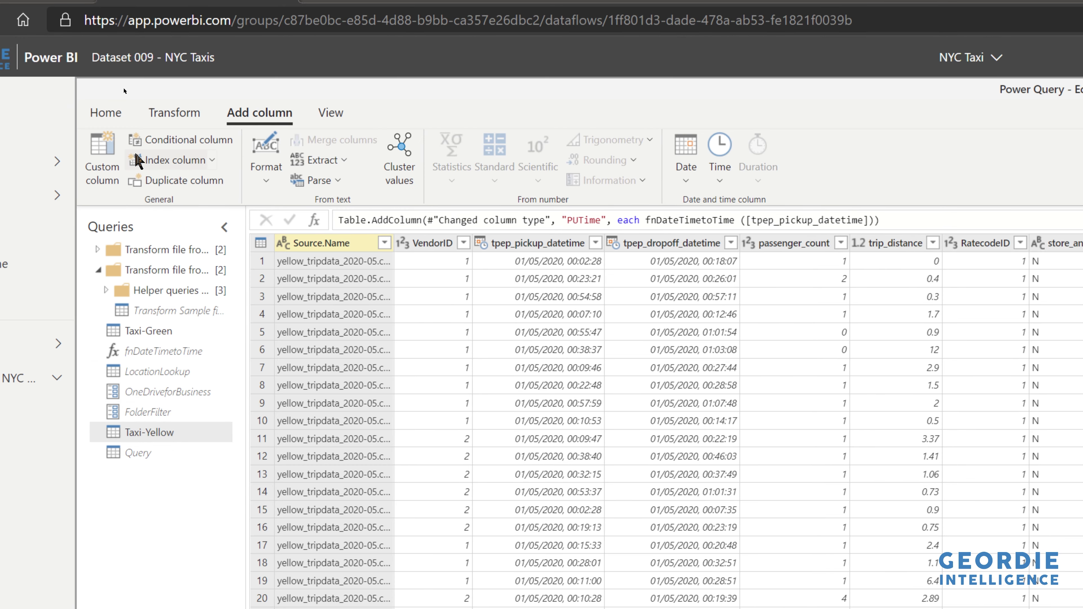
- Add a custom column DOTime with the formula fnDateTimetoTime ([tpep_dropoff_datetime])
click(112, 158)
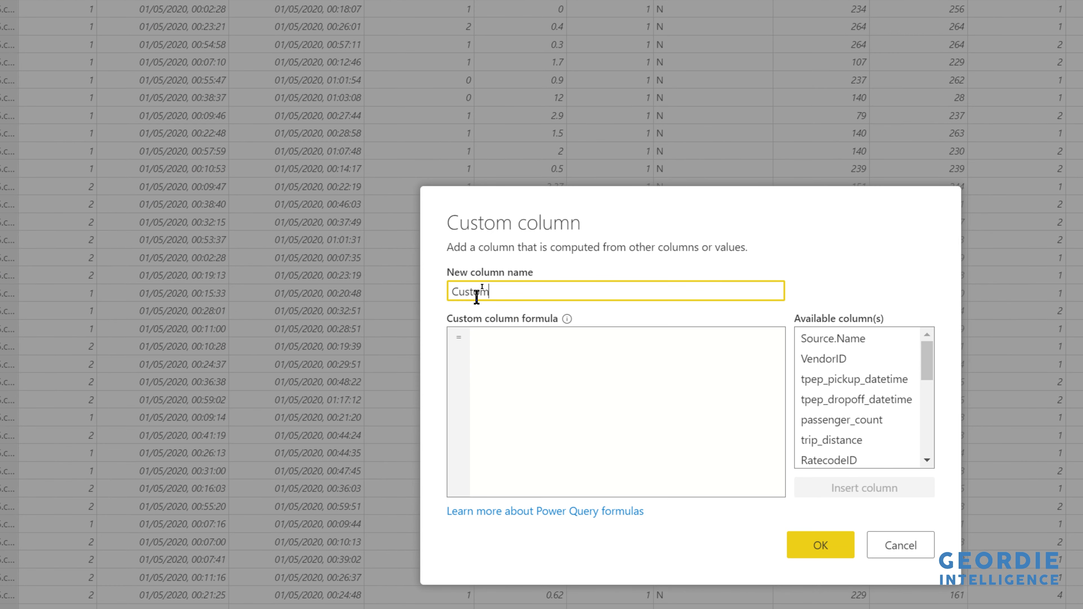
double_click(477, 295)
text(DOTime)
key(ctrl+v)
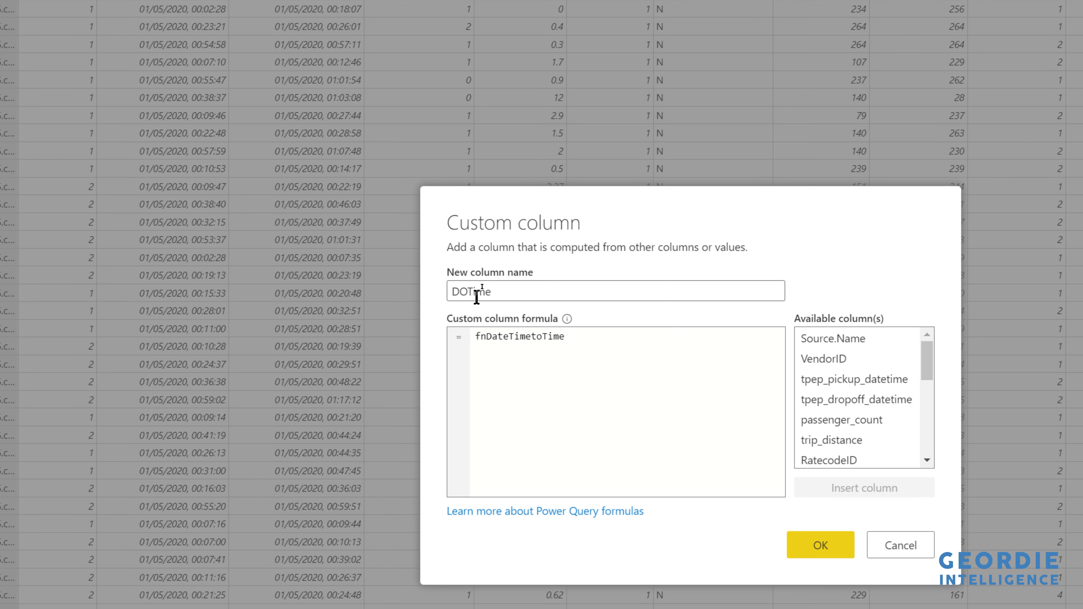
text(()
double_click(856, 399)
click(821, 545)
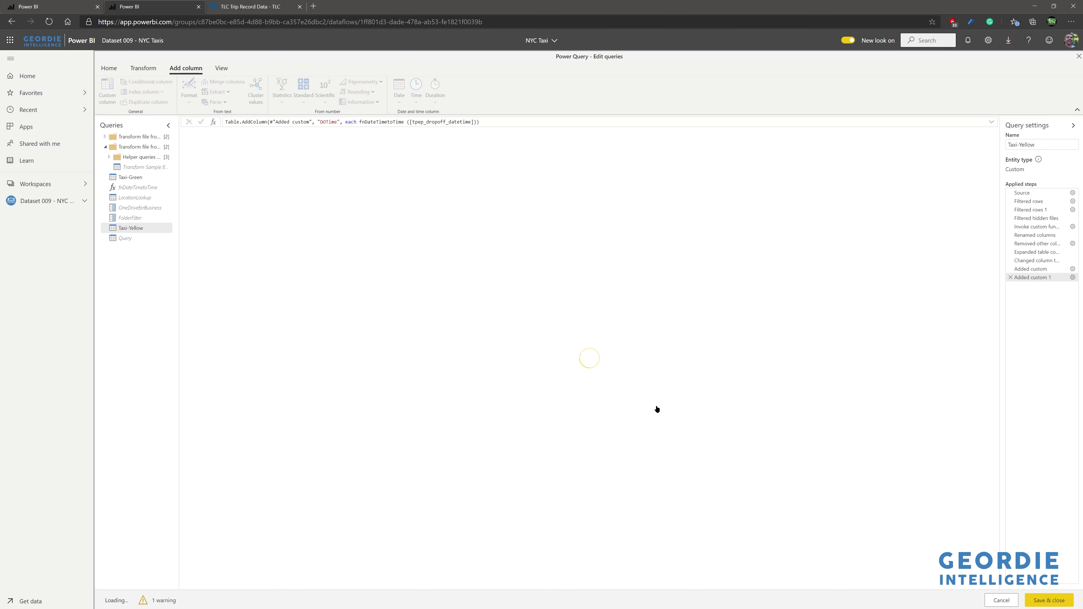
- Rename the applied step that adds the PUTime column as Fix Pick up Time
click(1048, 270)
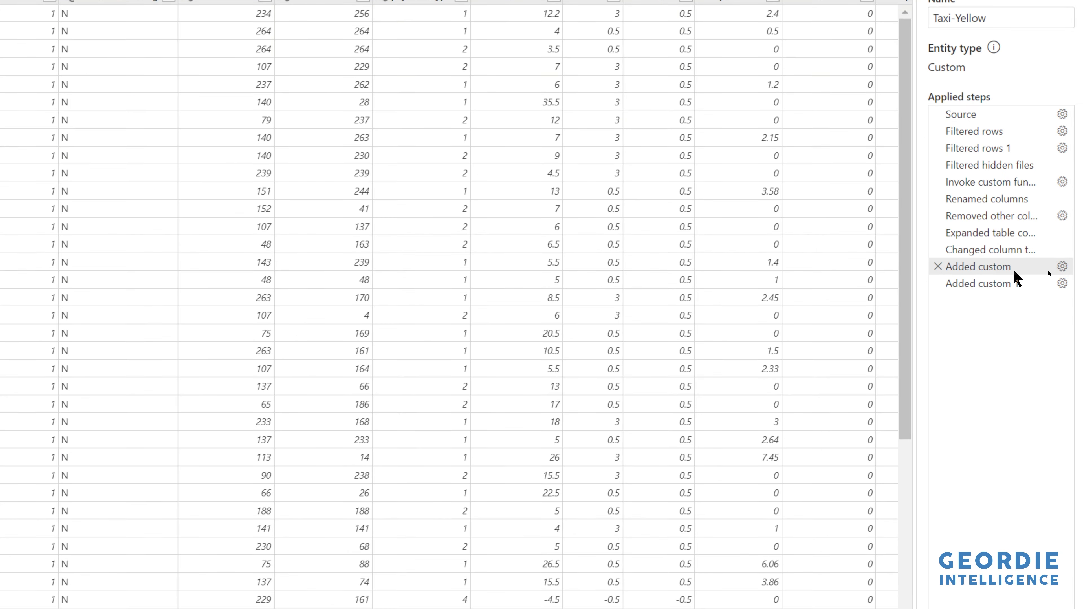
right_click(1048, 274)
click(904, 452)
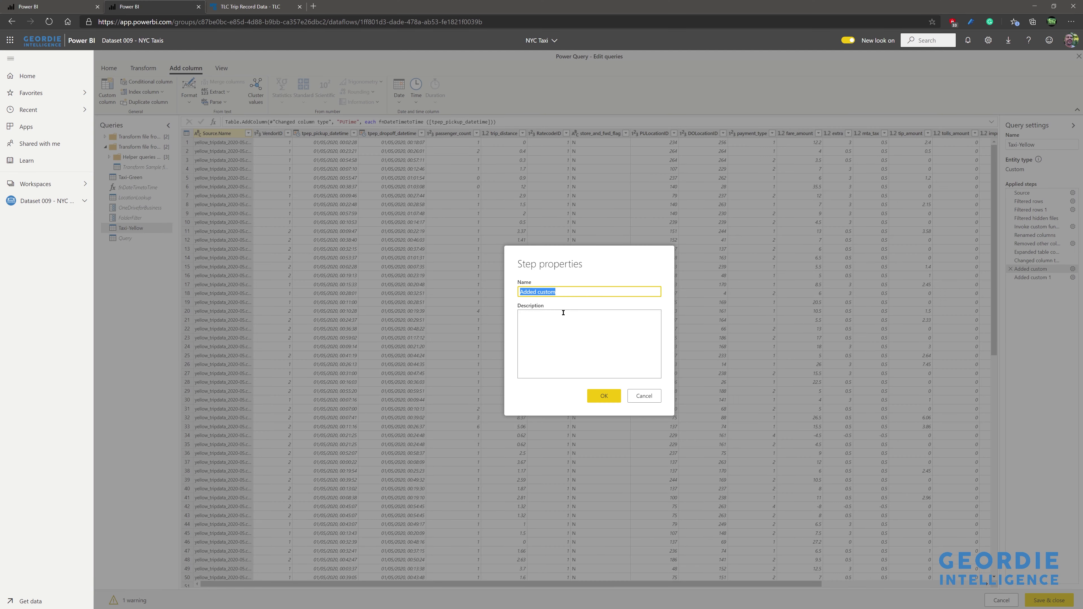
text(Fix Pick up TIme)
click(594, 393)
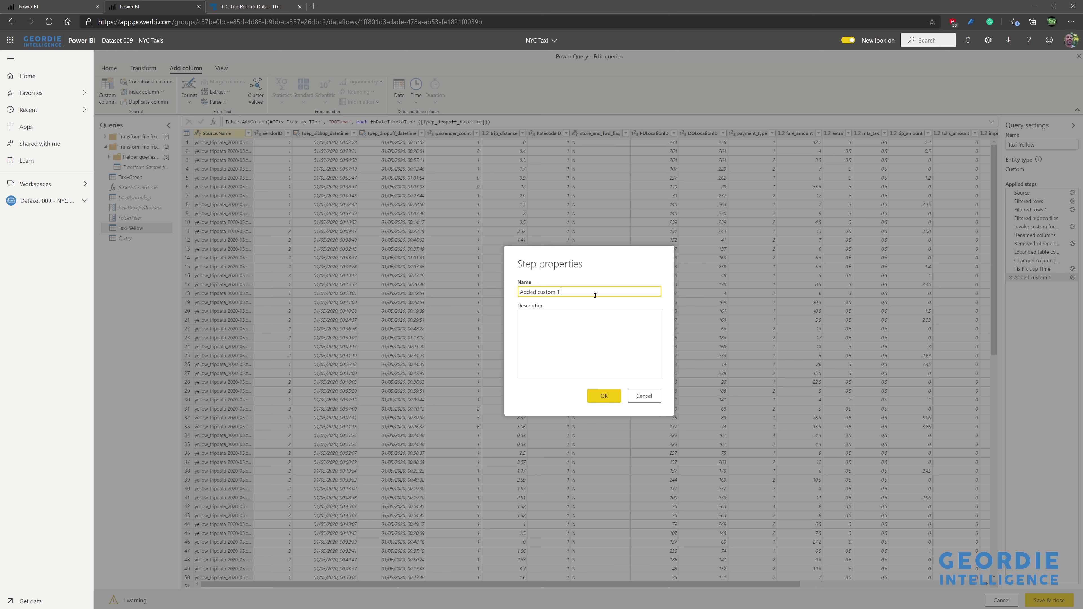
- Rename the applied step that adds the DOTime column as Fix Drop off Time
key(ctrl+a)
text(Fix Drop off Time)
click(598, 401)
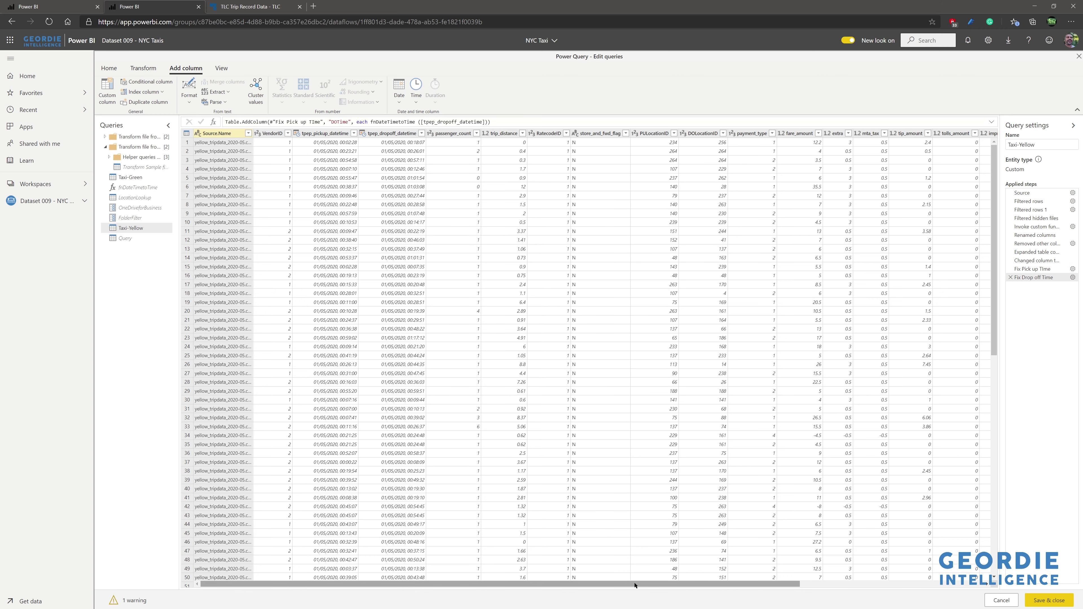
- Set the data type of the DOTime and PUTime columns to Time
drag(642, 583, 824, 583)
click(958, 136)
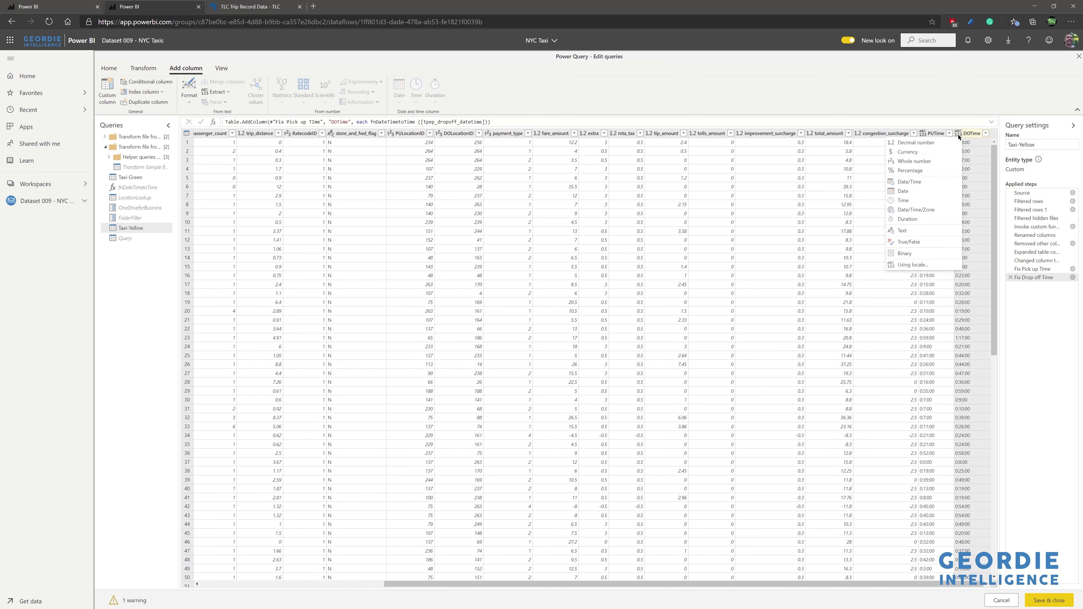
click(925, 205)
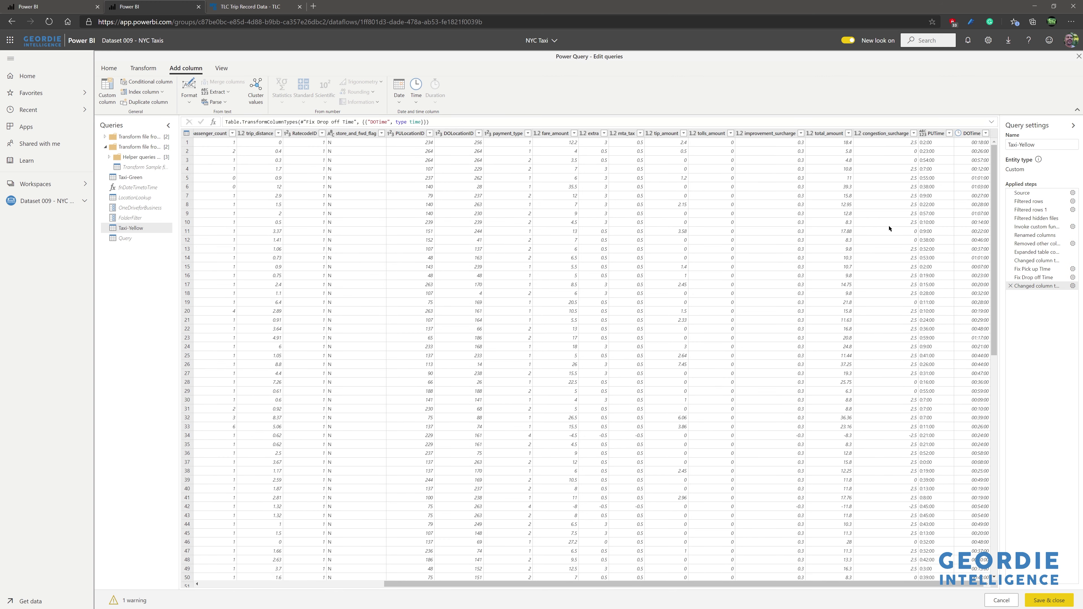
click(922, 133)
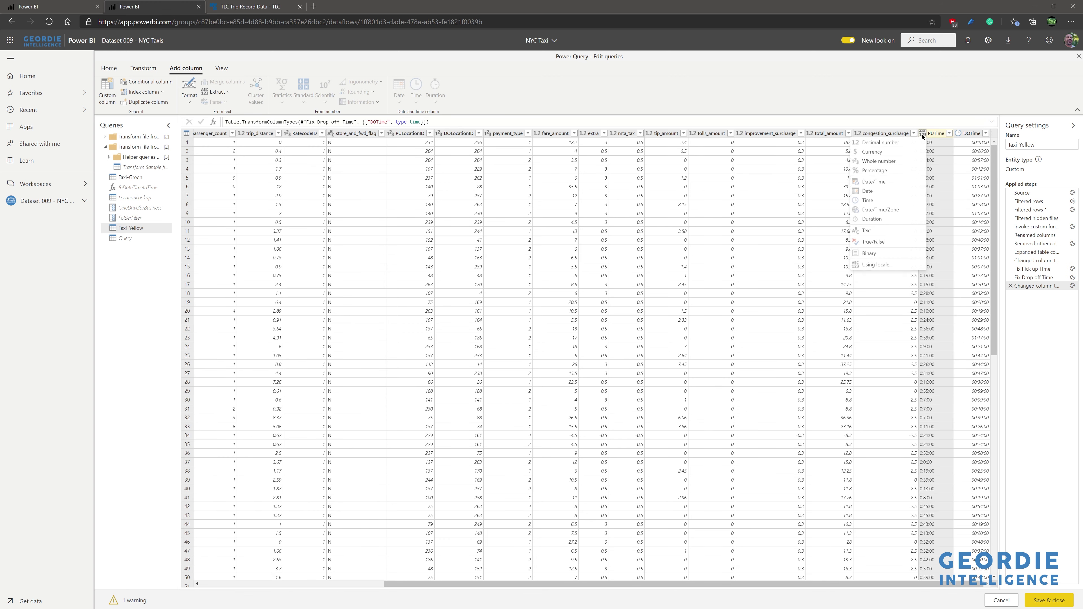
click(886, 200)
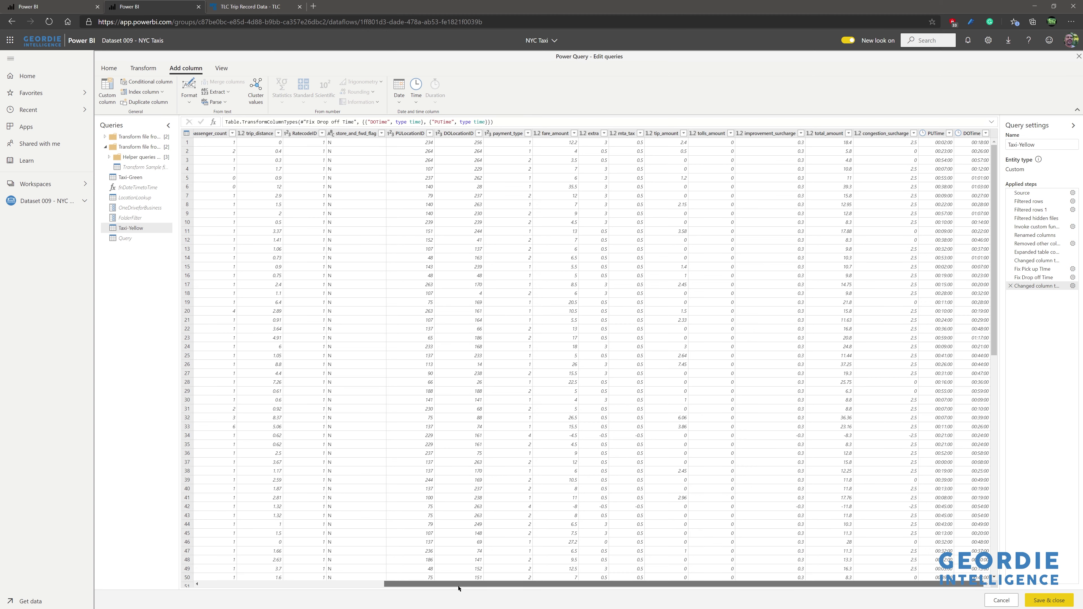
- Merge Taxi-Yellow with LocationLookup as a left outer join, matching PULocationID to LocationID
drag(435, 587, 182, 588)
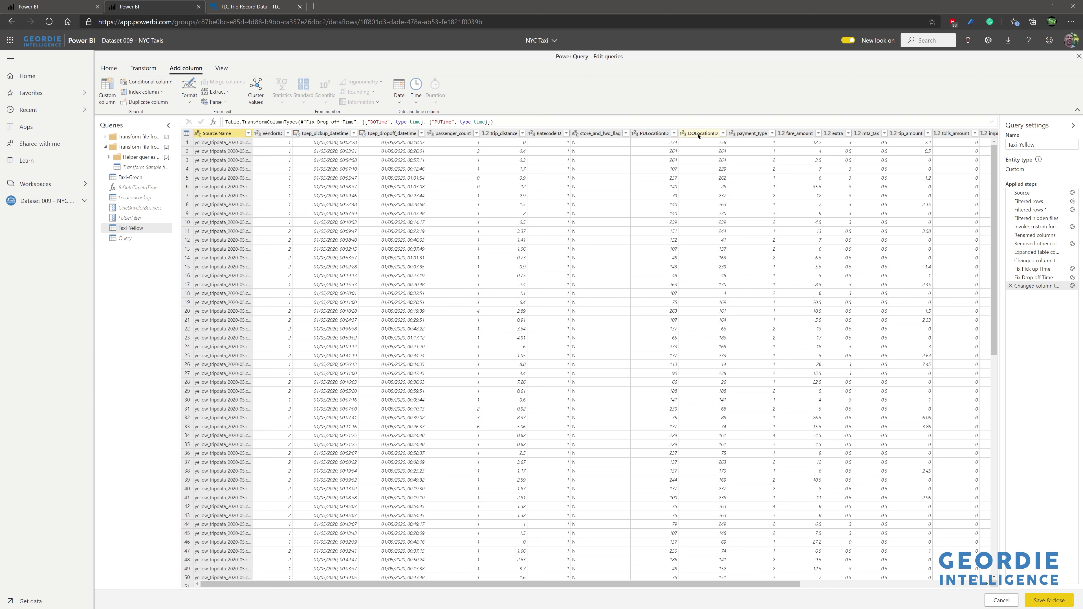
click(635, 134)
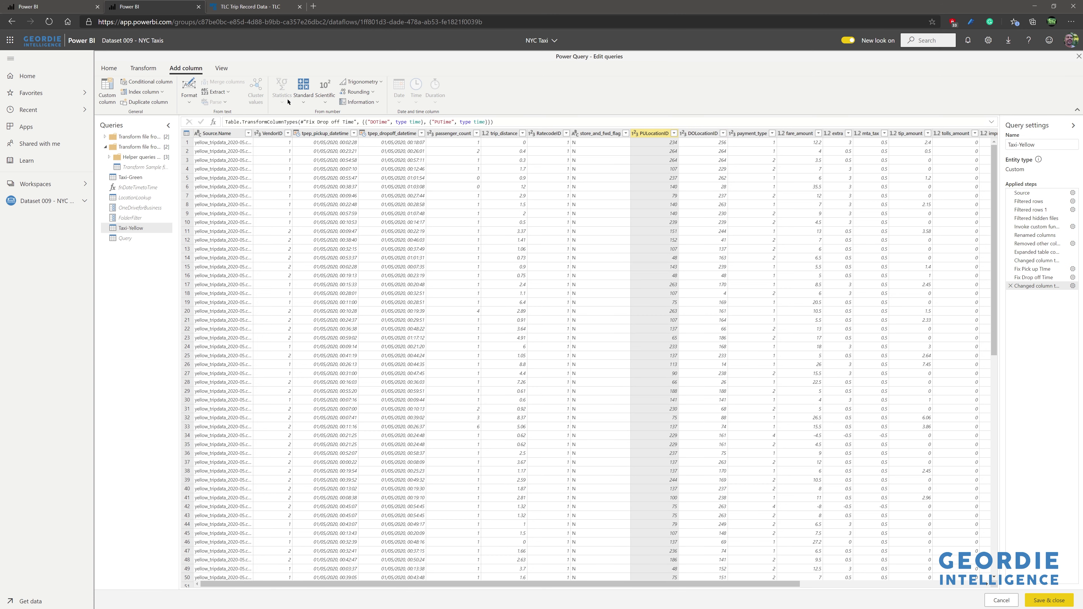
click(109, 68)
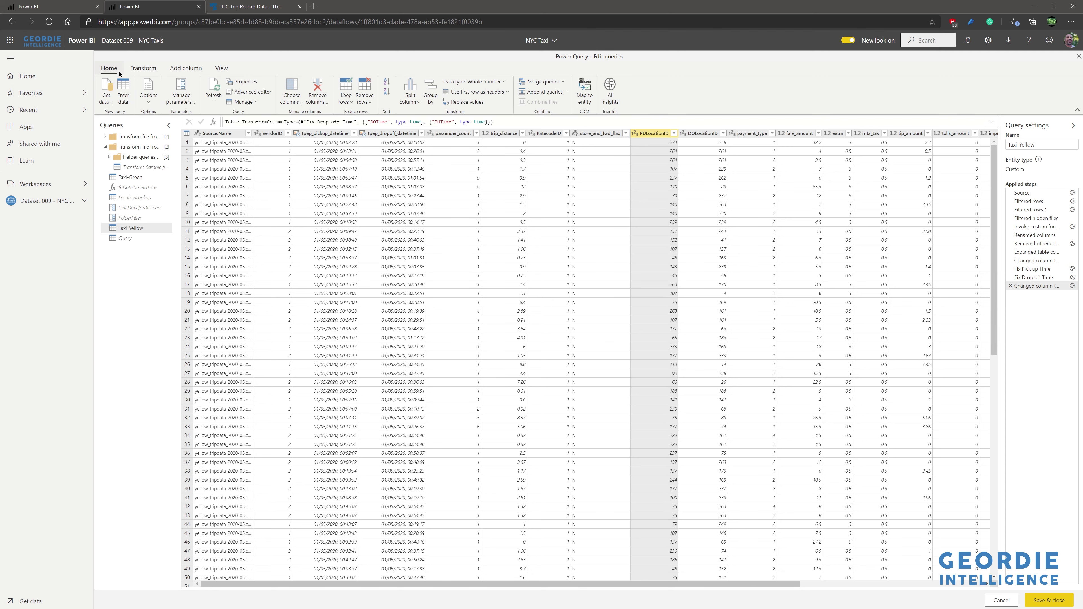
click(536, 82)
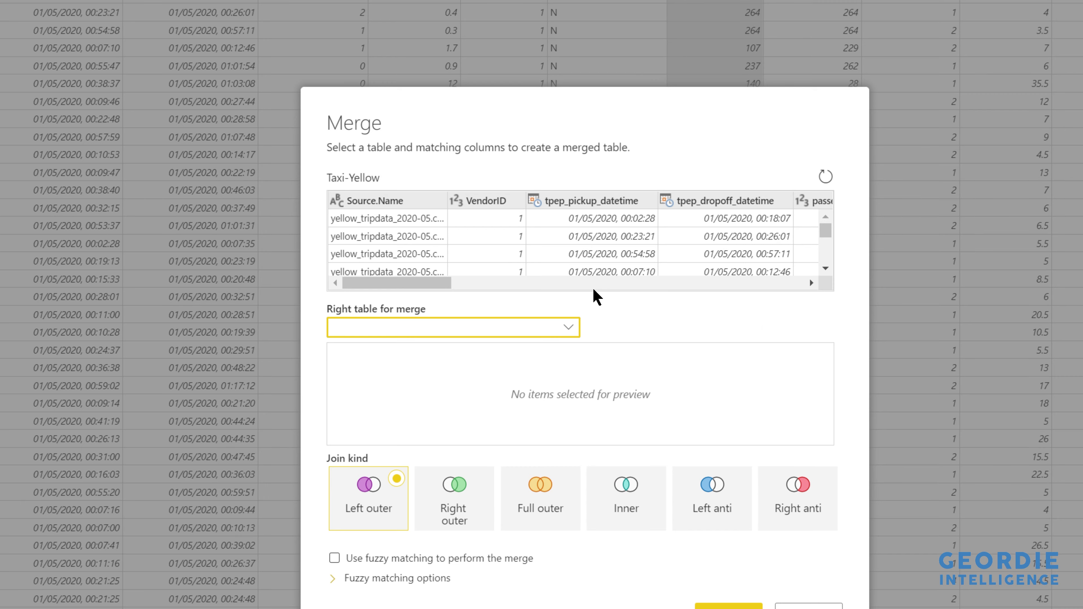
drag(384, 282, 509, 291)
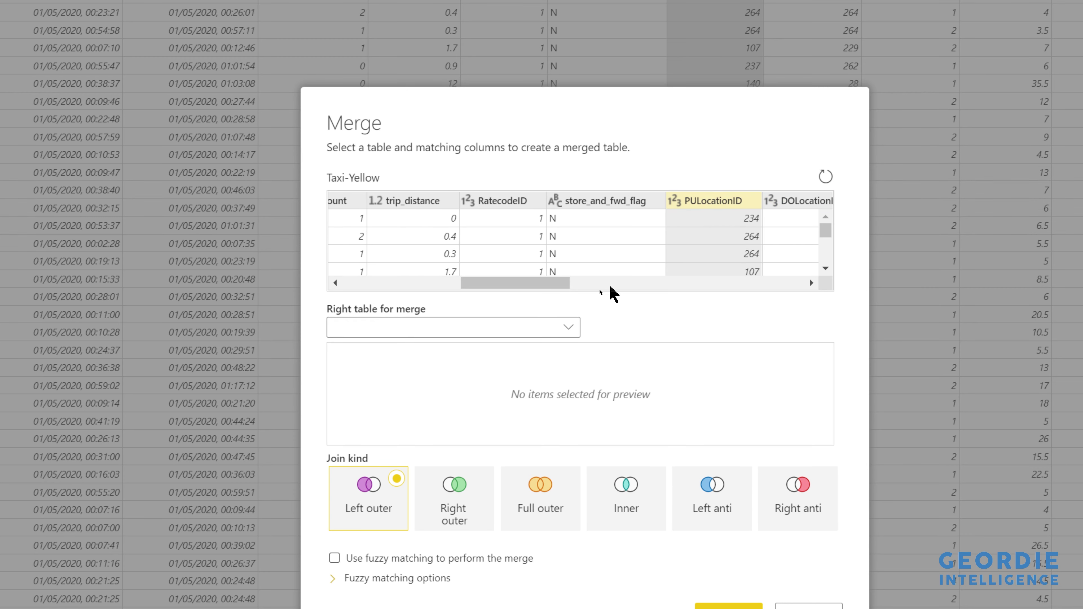
click(553, 335)
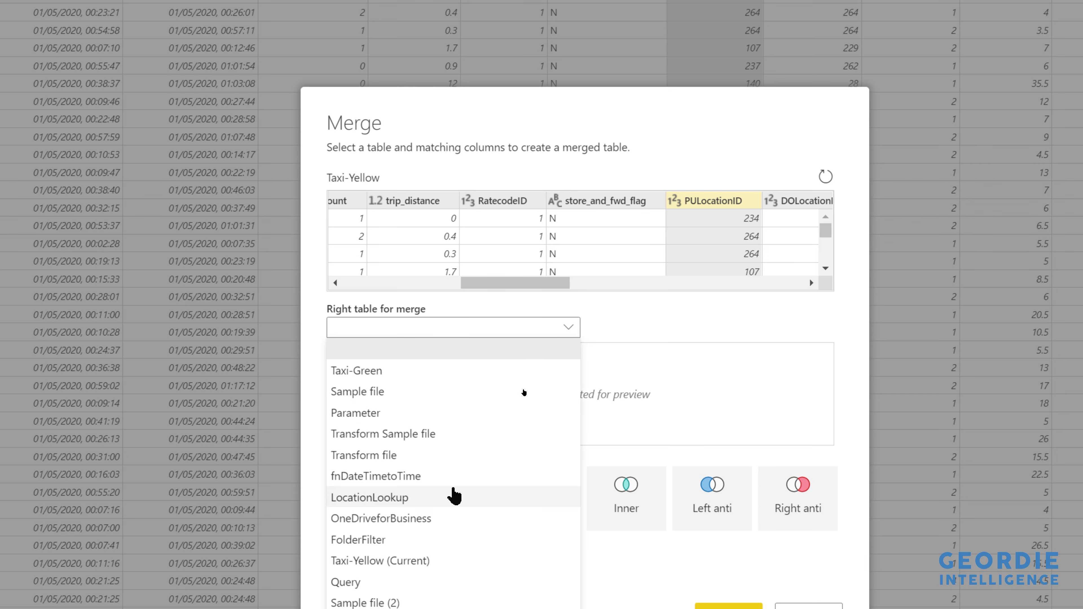
click(448, 505)
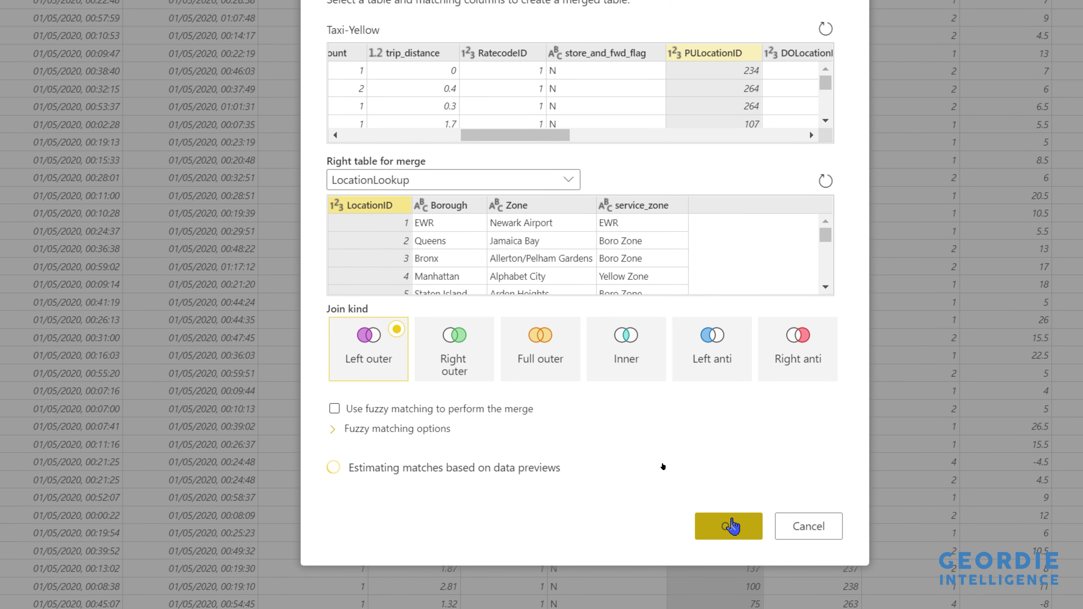
click(730, 526)
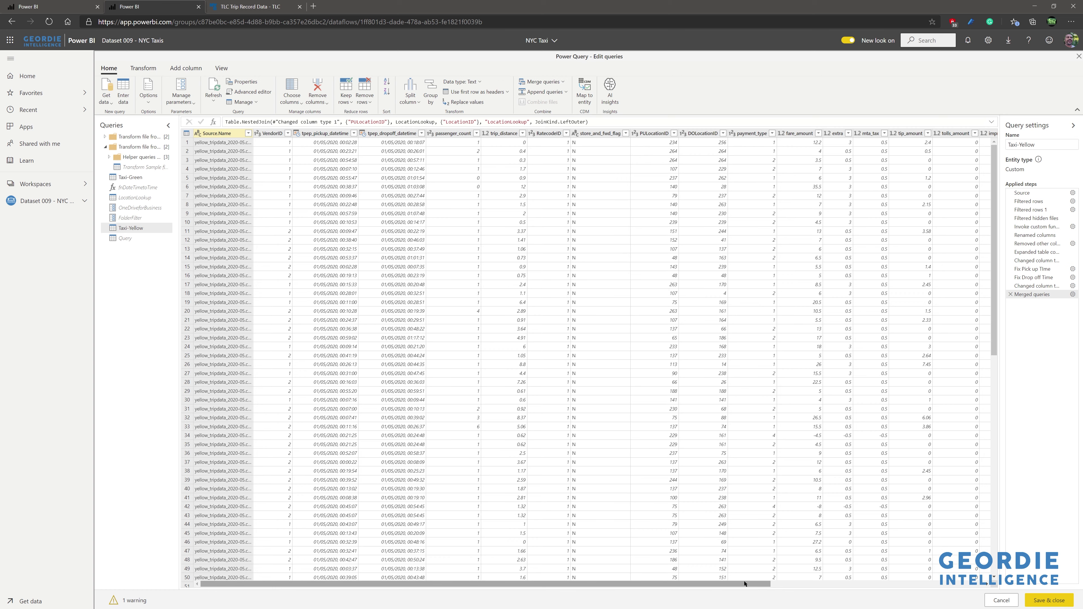
- Rename the Merged queries step as Merge in PU Locations
drag(745, 585, 971, 586)
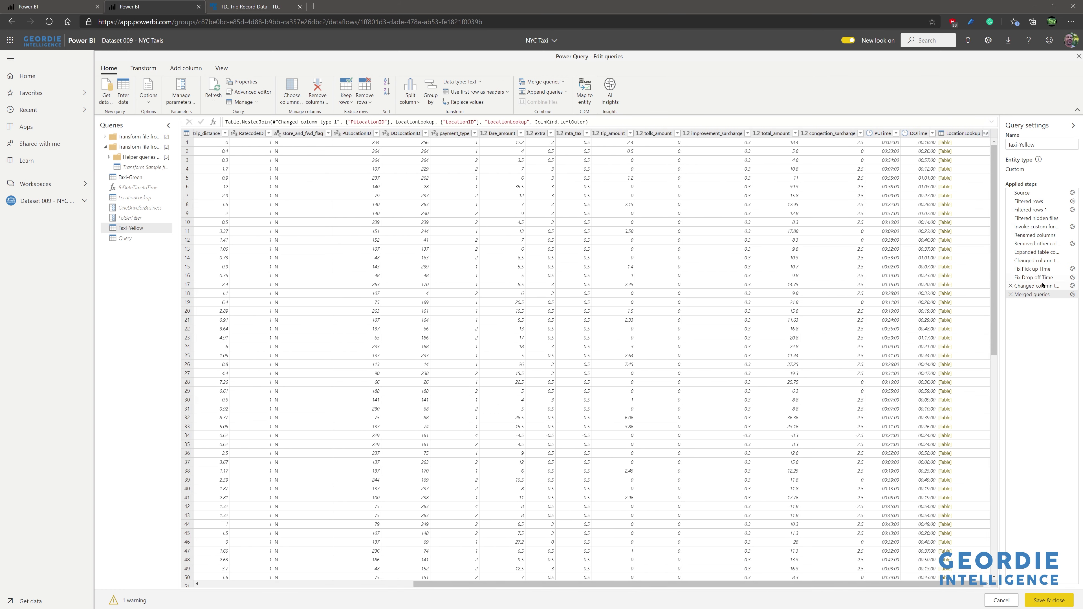
right_click(1034, 294)
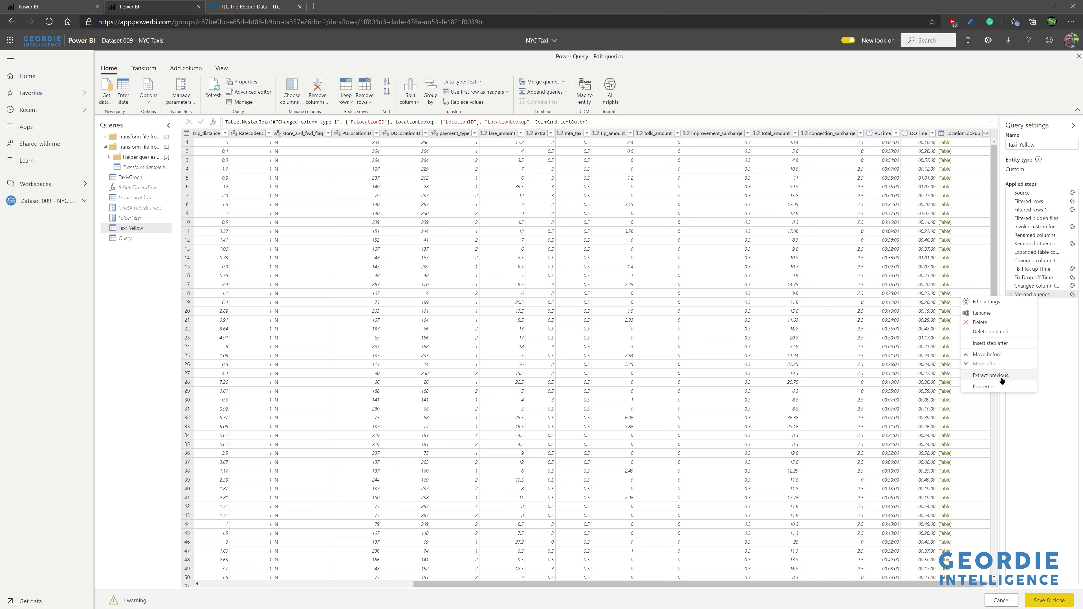
click(984, 386)
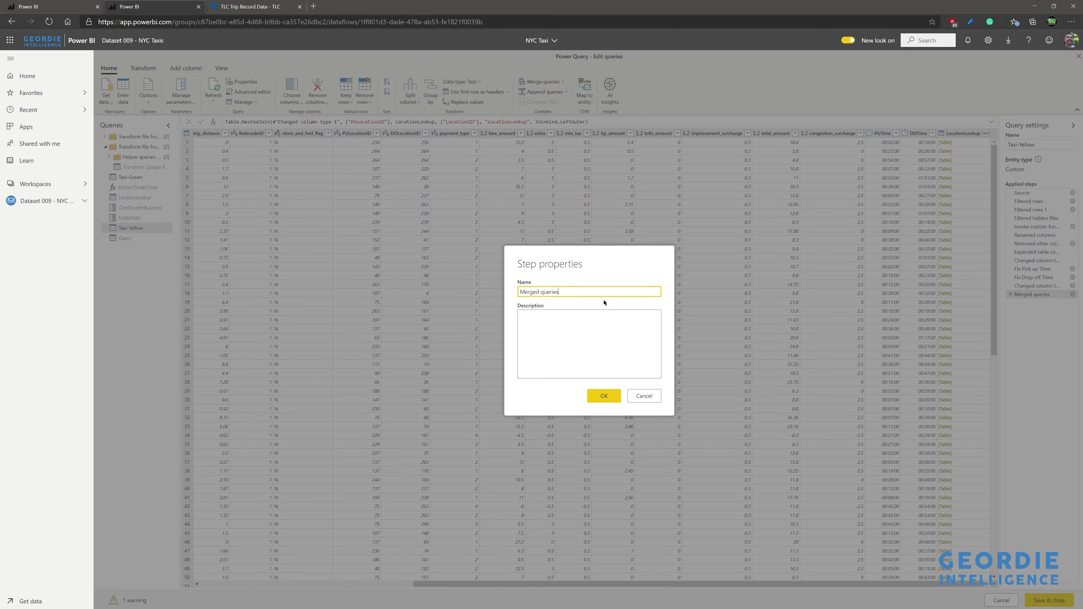
triple_click(597, 292)
text(Merge in PU Locations)
click(598, 397)
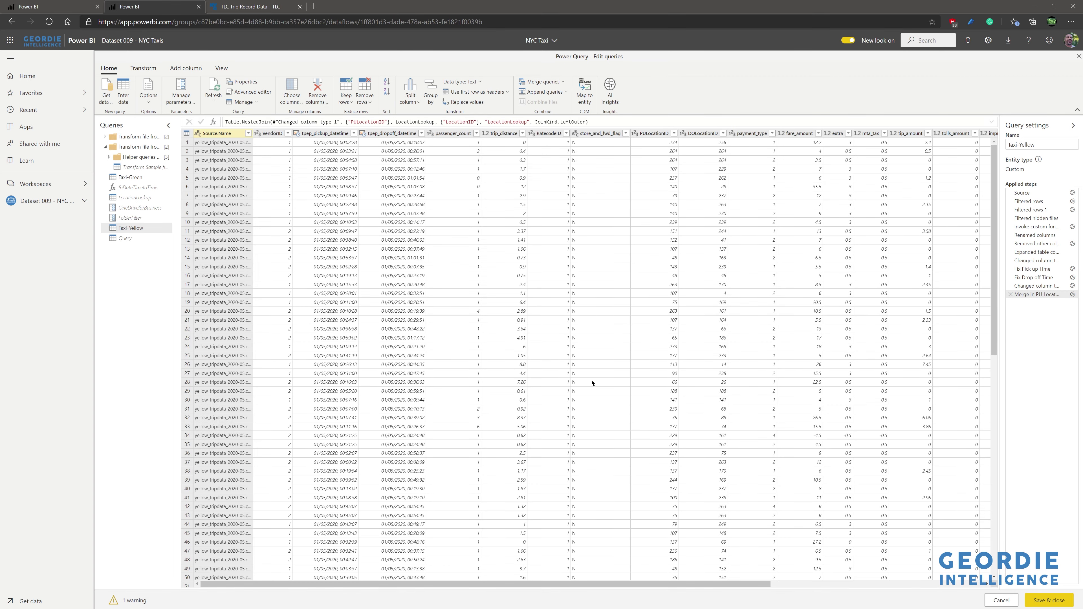
- Left outer merge LocationLookup again, matching DOLocationID to LocationID, and name the merged column DOLocationLookup in the formula
scroll(574, 572, right, 10)
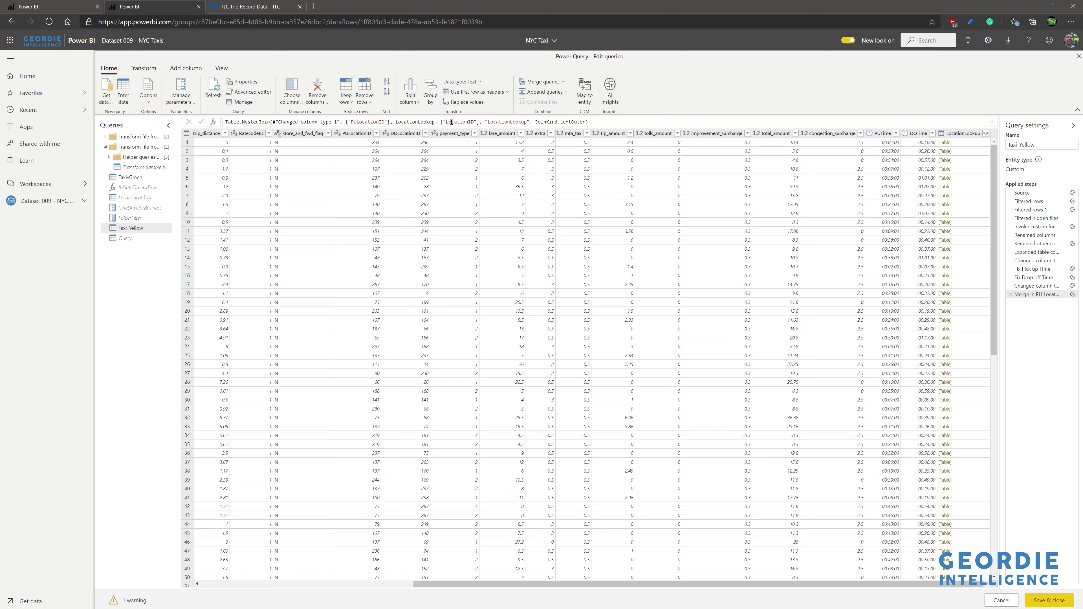
click(537, 83)
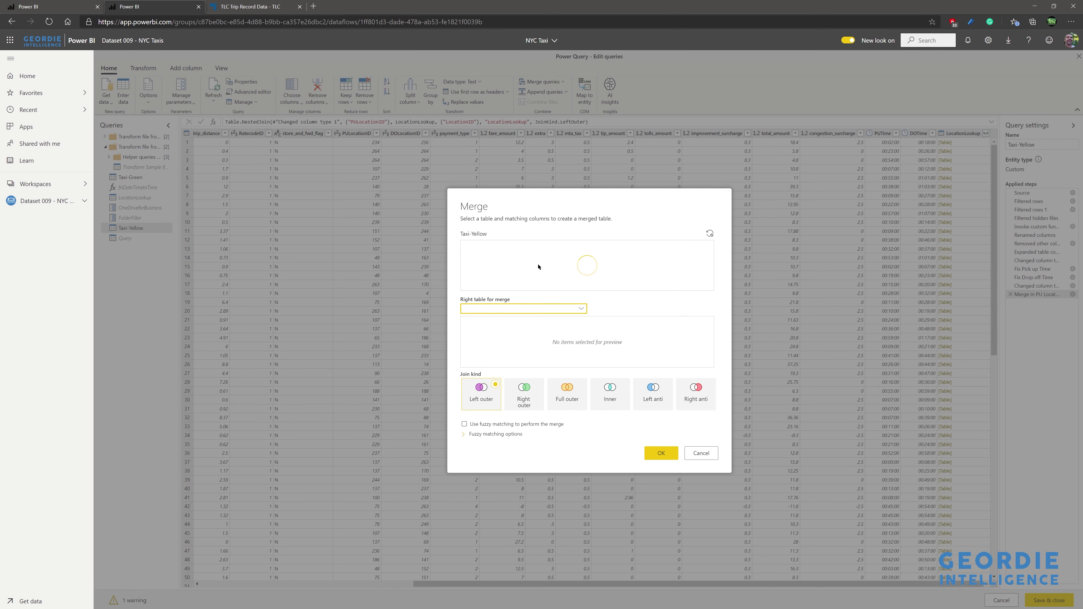
drag(503, 288, 598, 293)
click(588, 244)
click(560, 309)
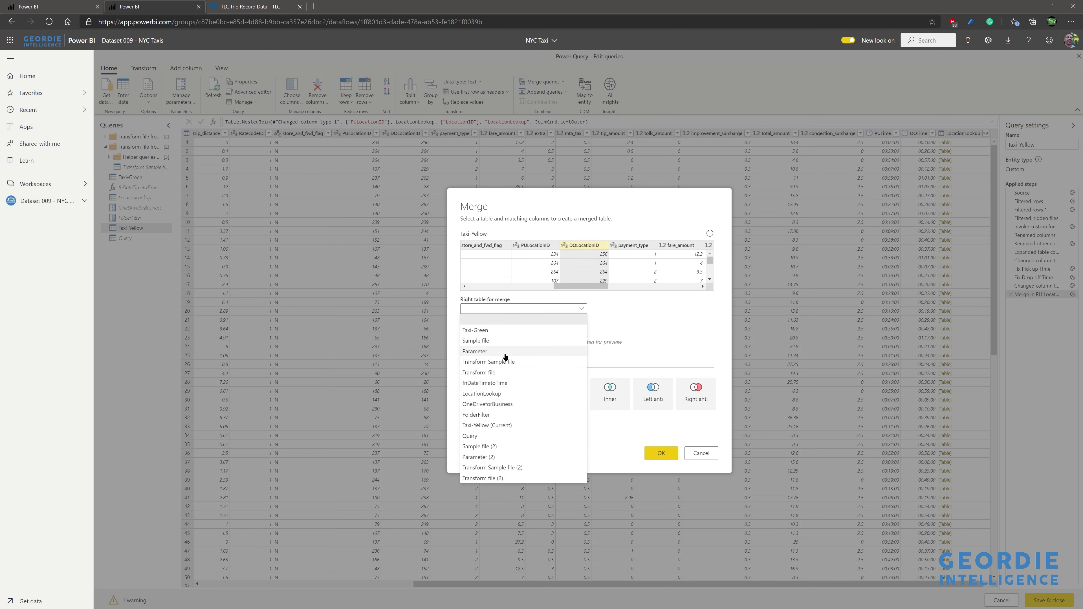
click(489, 396)
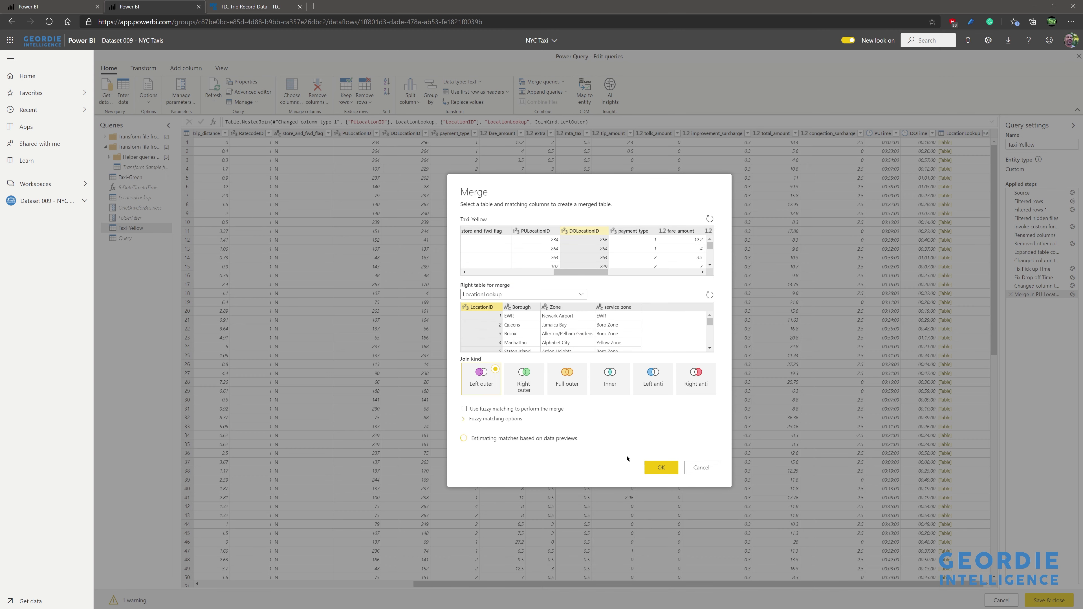
click(664, 469)
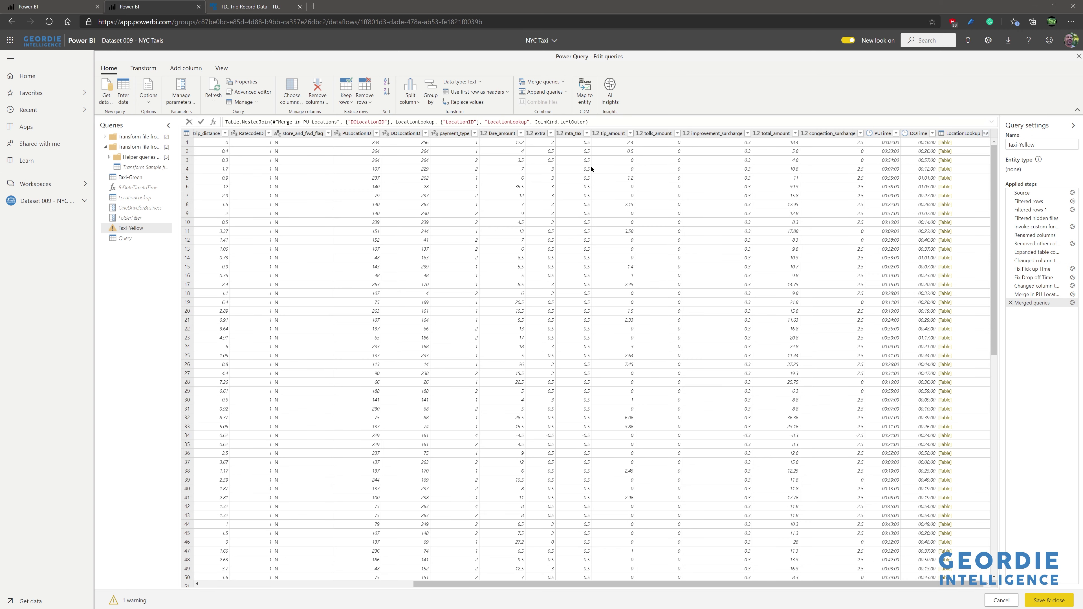
text(DO)
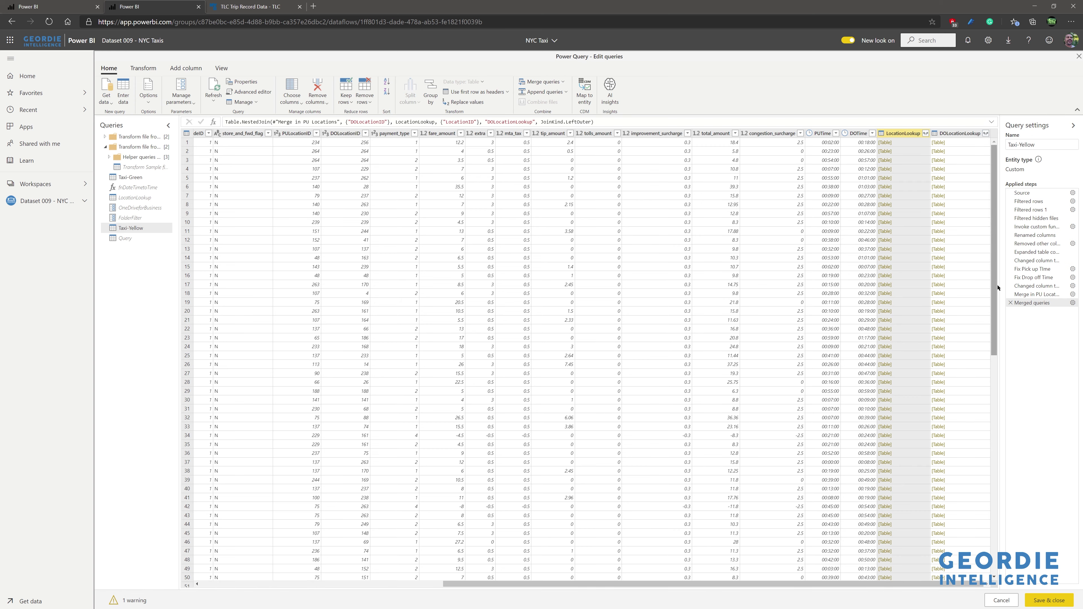
- Shorten the merged column names in the two merge formulas to PU and DO, and rename the second merge step as Merge in Drop off Locations
click(1036, 294)
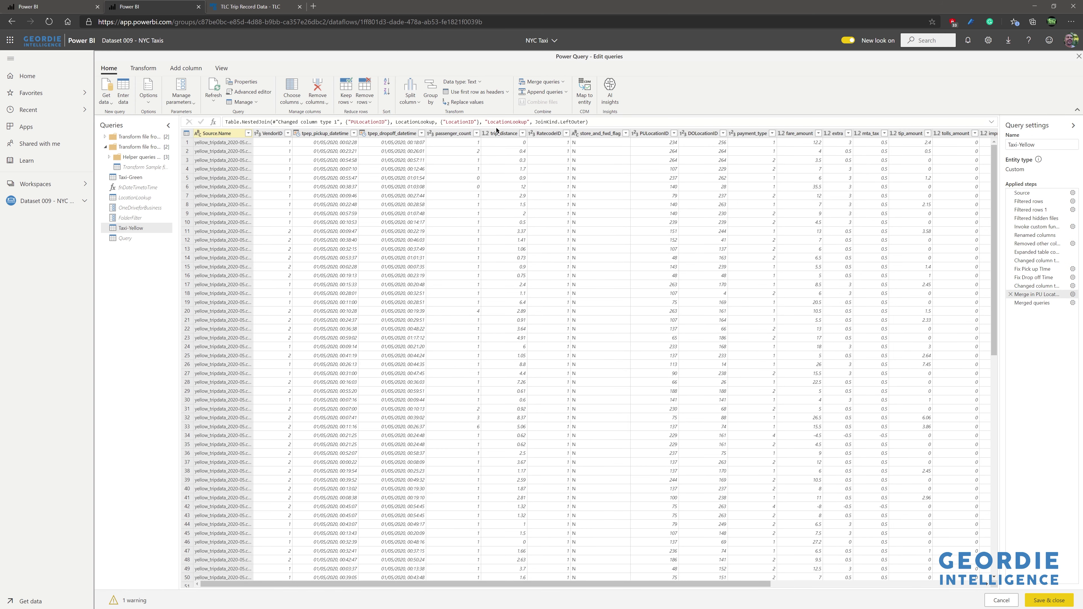
click(486, 123)
text(PU)
key(ctrl+shift+Right)
key(Delete)
key(Return)
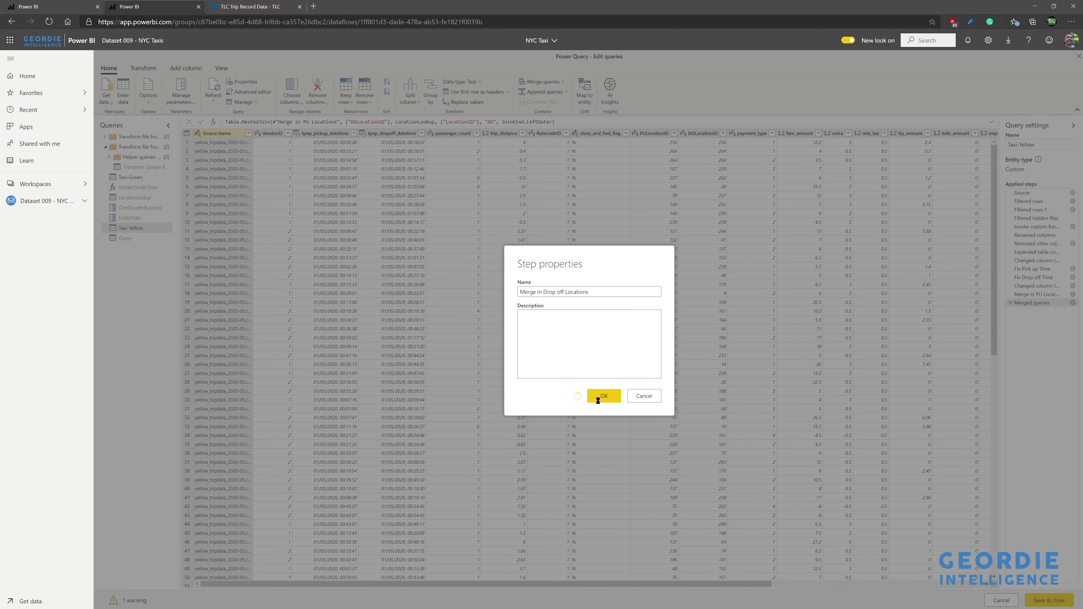
click(604, 395)
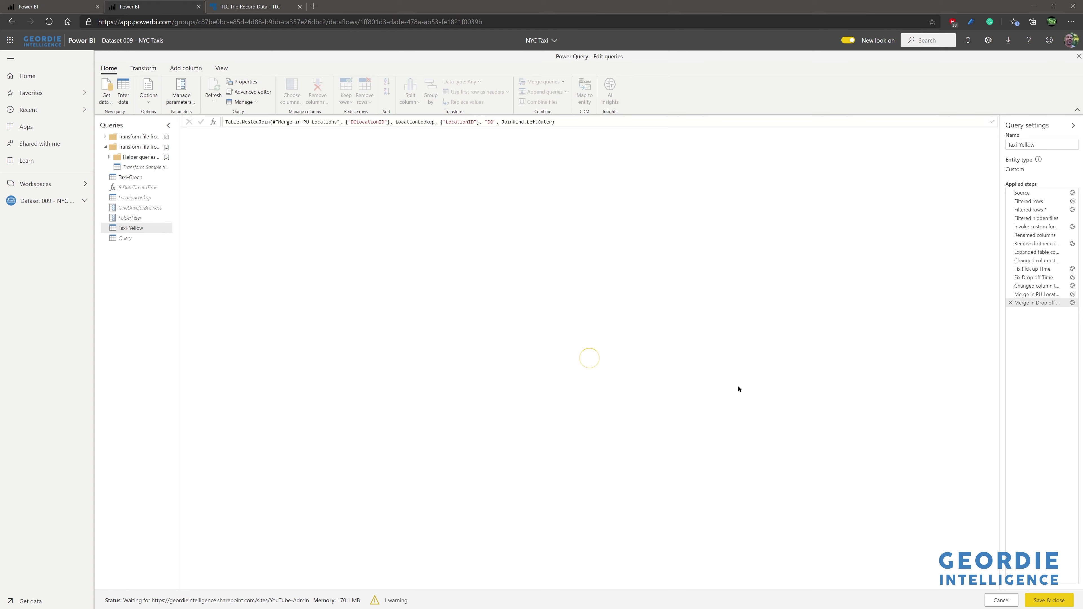
- Expand the PU column into Borough, Zone and service_zone without LocationID, keeping the original column name as prefix
scroll(972, 454, right, 5)
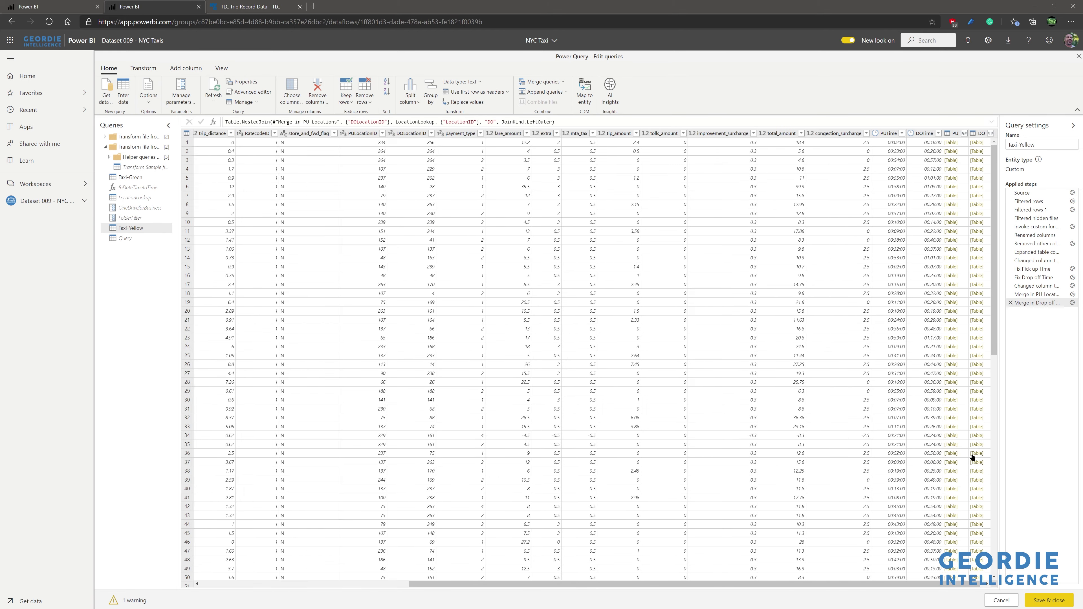
click(964, 133)
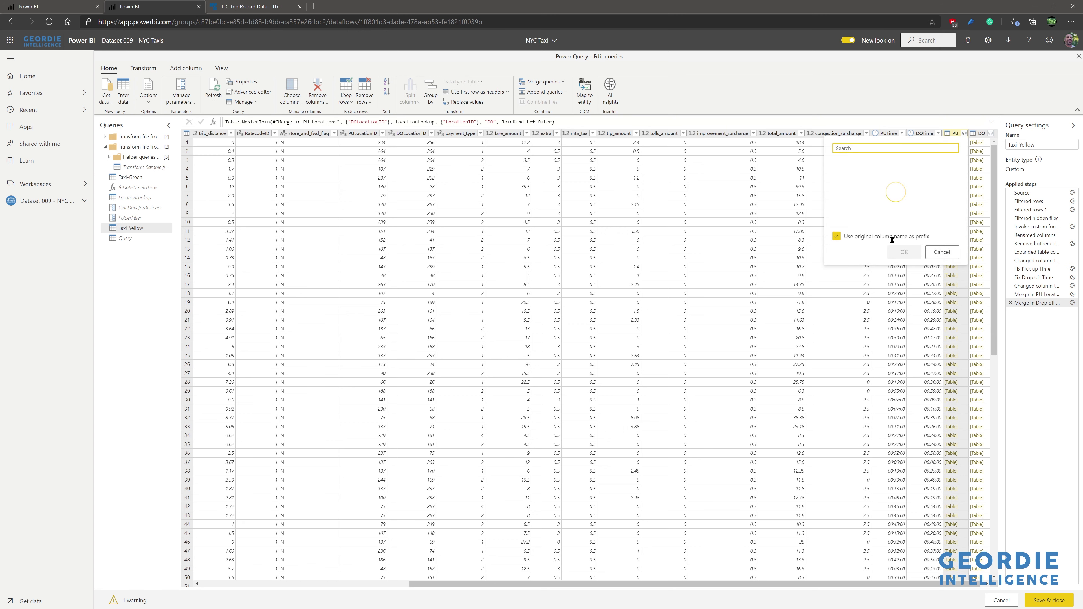
click(855, 172)
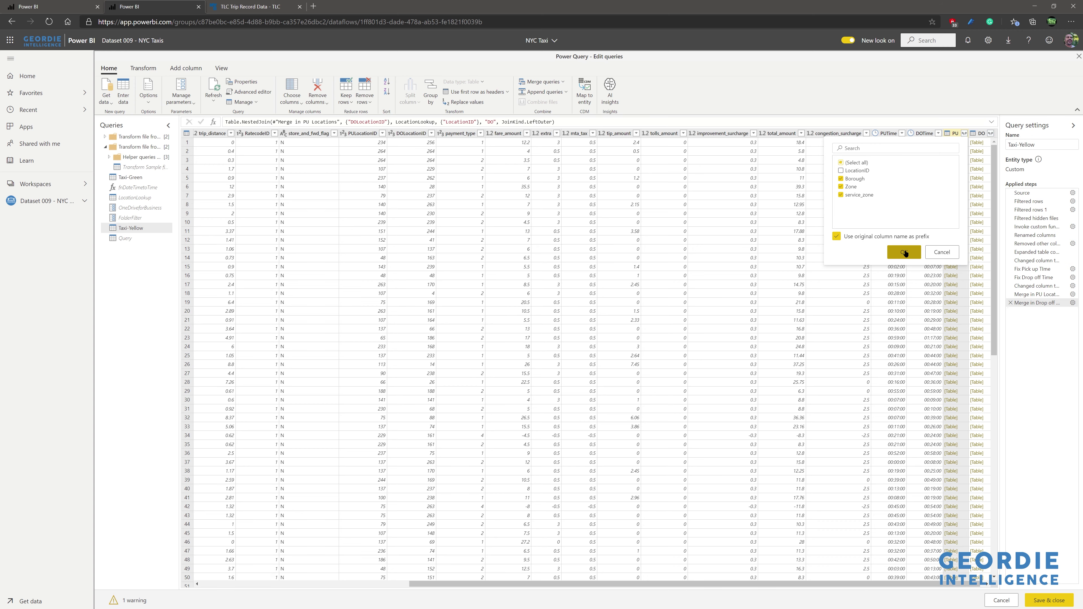
click(904, 252)
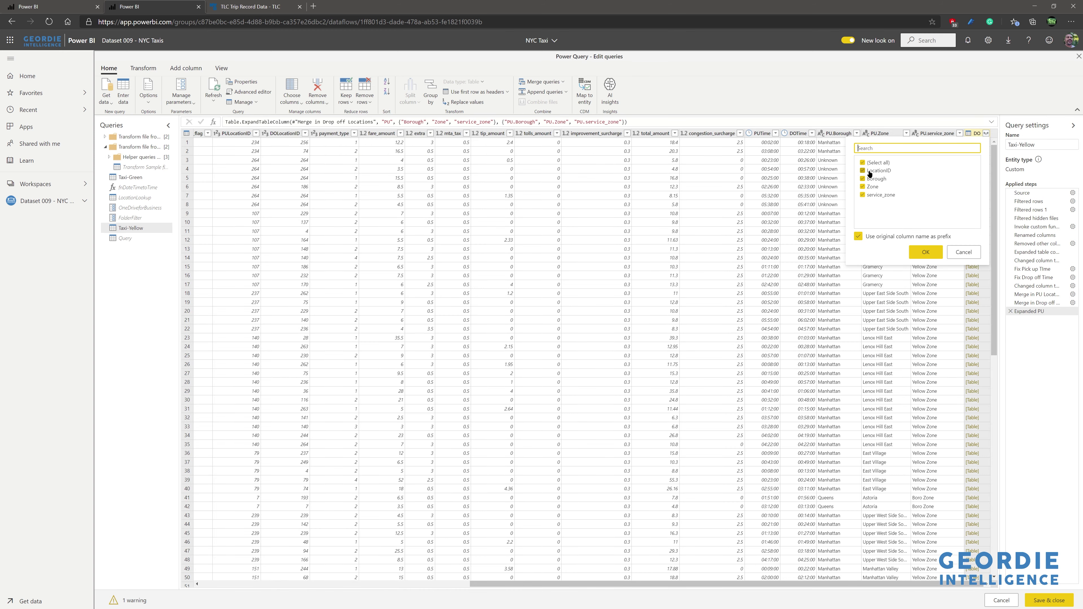
- Expand the DO column into prefixed Borough, Zone and service_zone columns without LocationID, and check the expanded columns
click(862, 171)
click(922, 253)
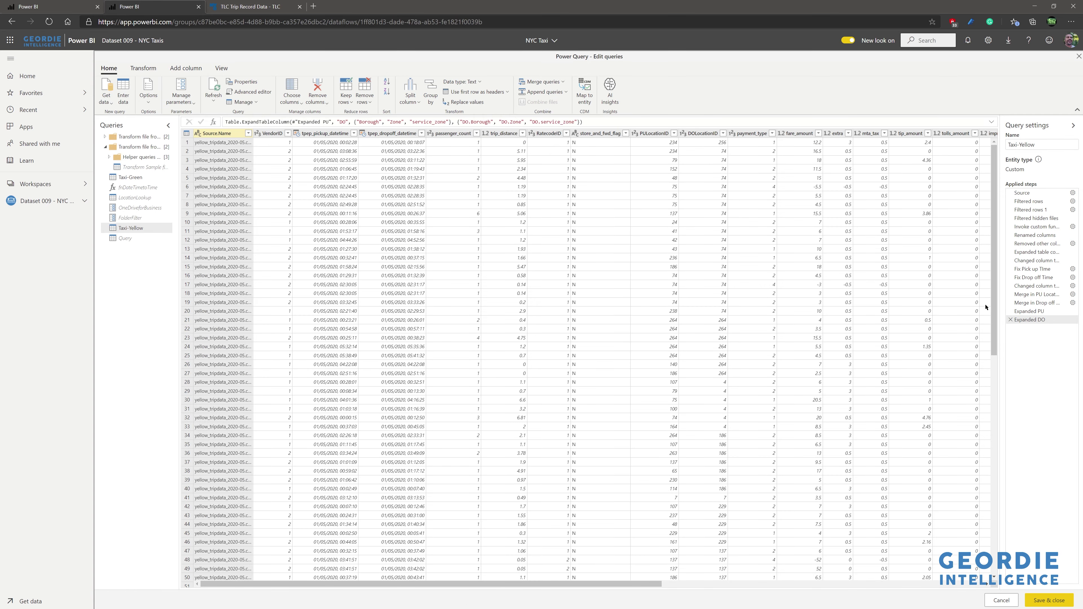
click(779, 585)
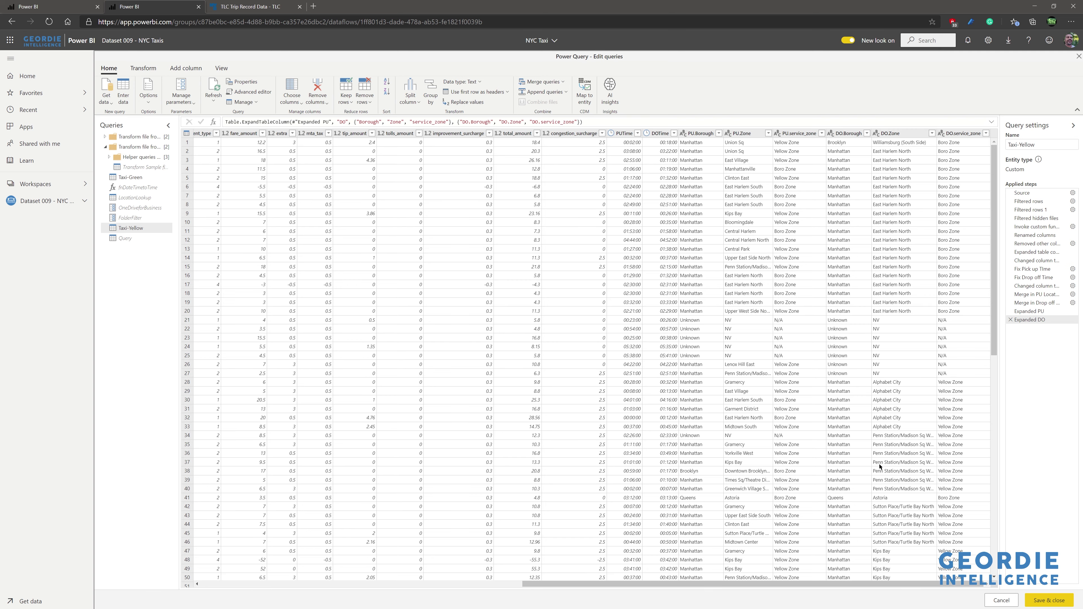
scroll(507, 595, left, 15)
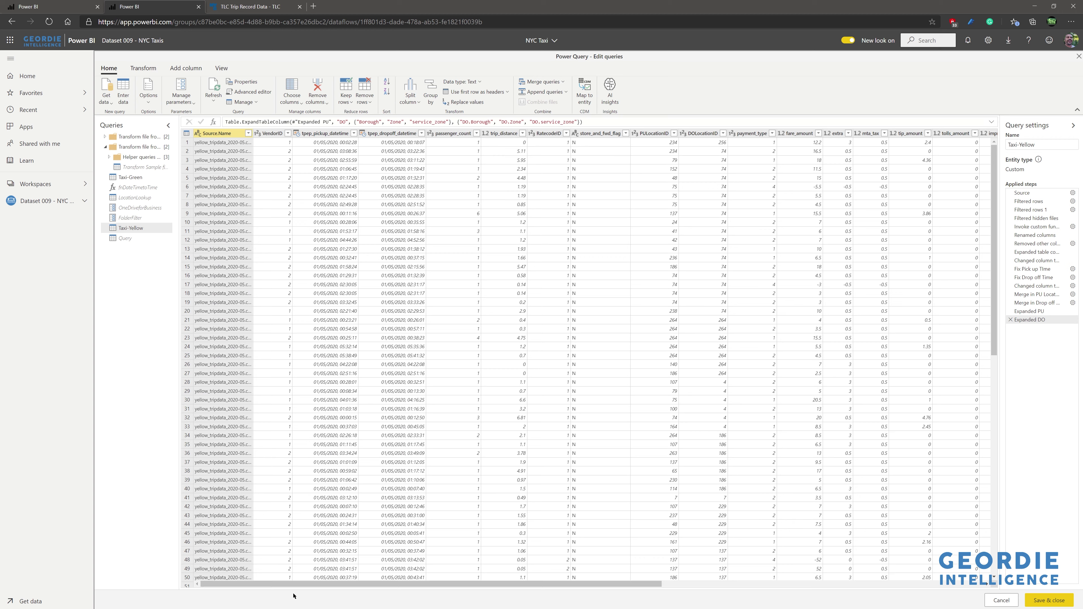
click(308, 136)
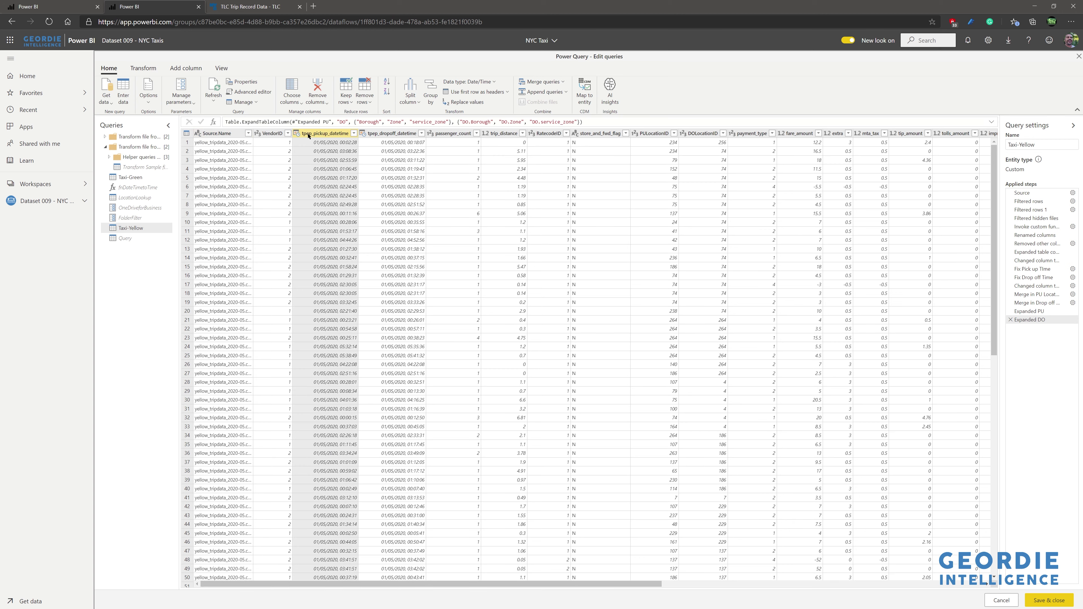
double_click(309, 136)
key(Escape)
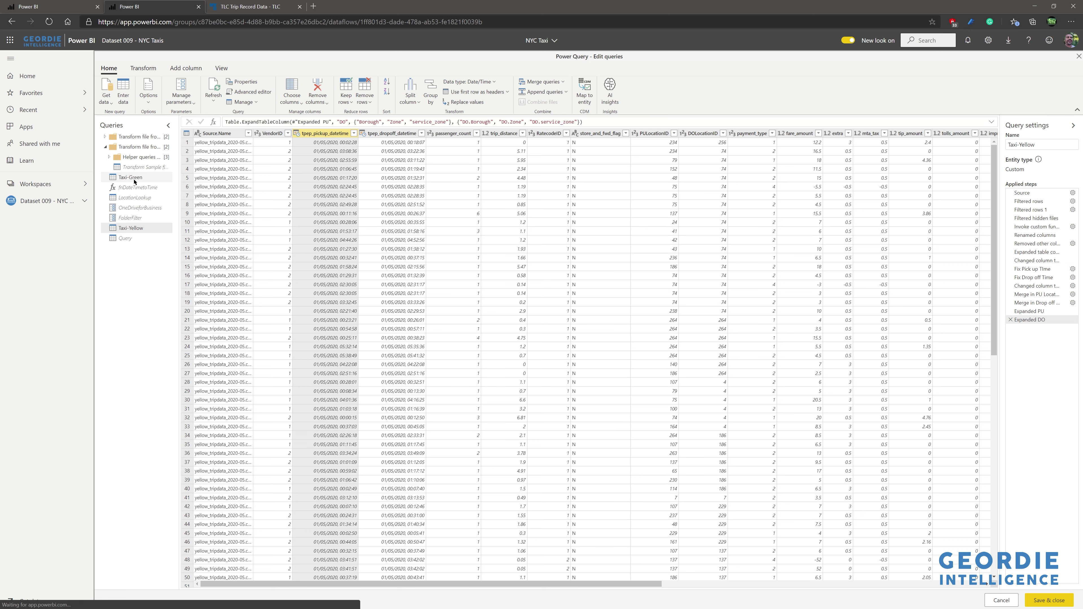
- Check Taxi-Green's date column names and rename Taxi-Yellow's tpep_pickup_datetime and tpep_dropoff_datetime columns as PickupDate and DropoffDate
click(132, 178)
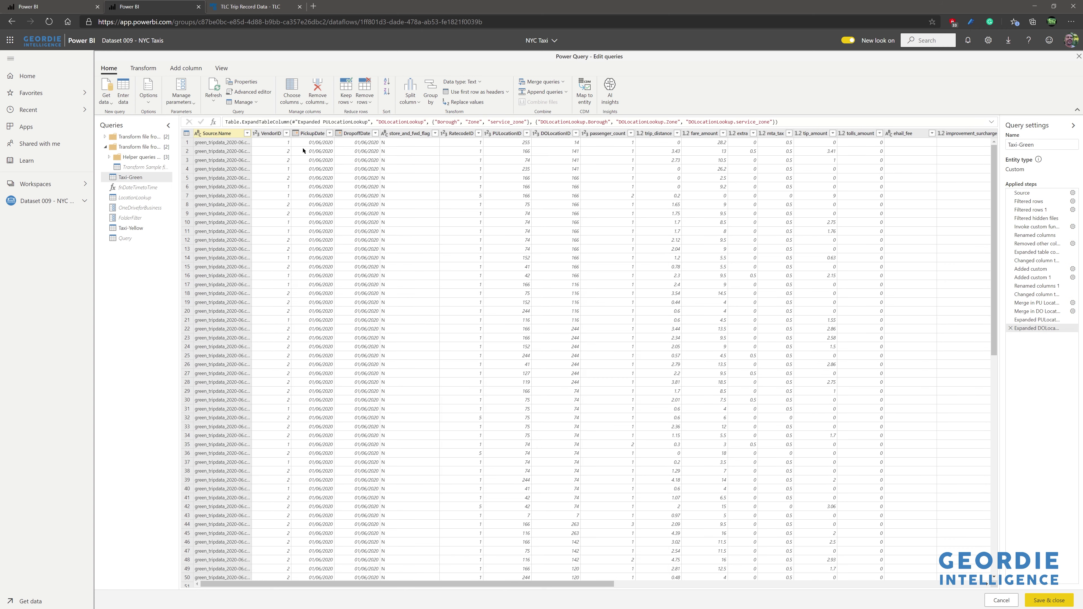
click(122, 237)
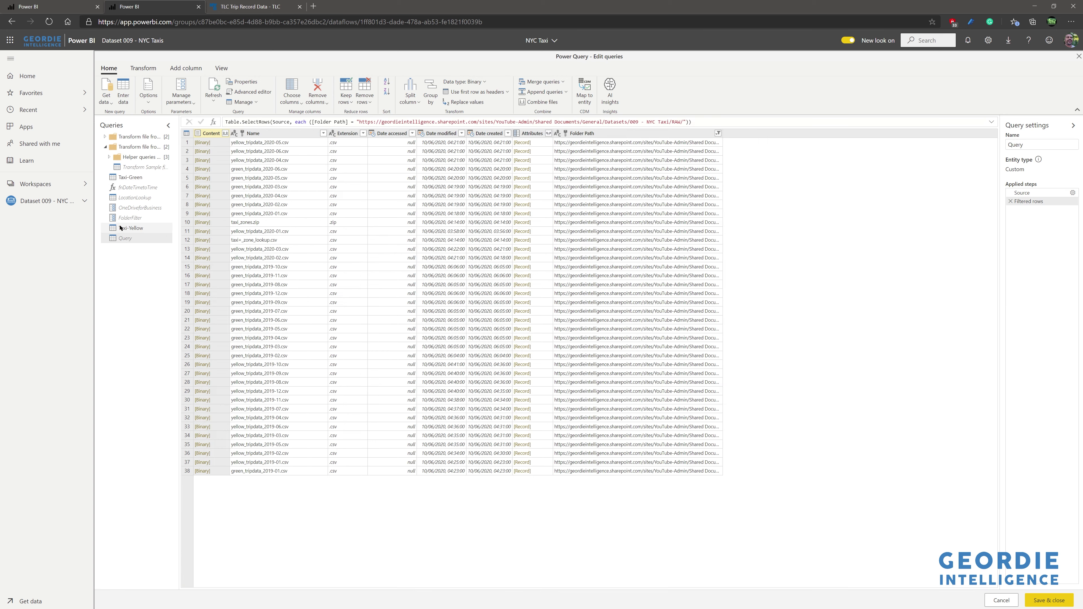
click(121, 228)
double_click(322, 133)
text(PickupDate)
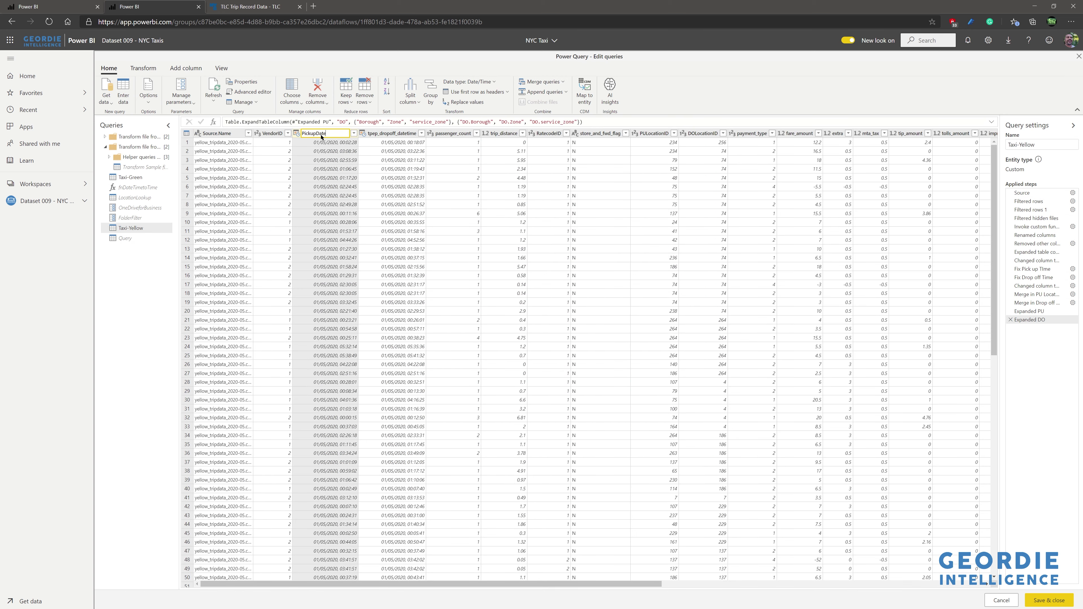
key(Return)
double_click(360, 133)
text(DropoffDate)
key(Return)
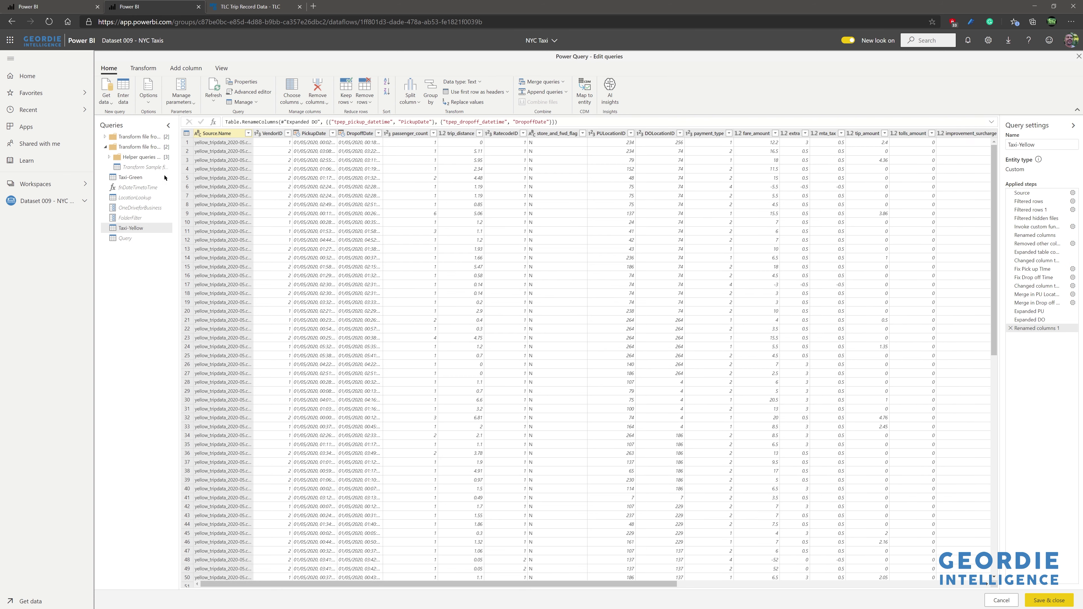
- Compare the columns of both taxi queries and rename Taxi-Green's expanded pickup columns PU.Borough, PU.Zone and PU.service_zone in the formula
click(145, 178)
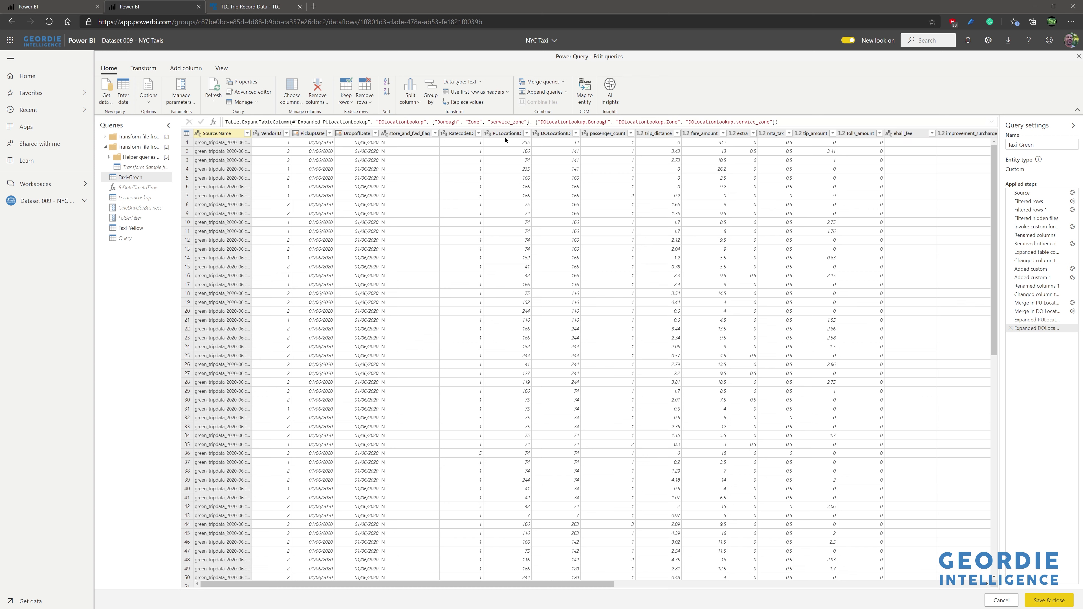
click(128, 228)
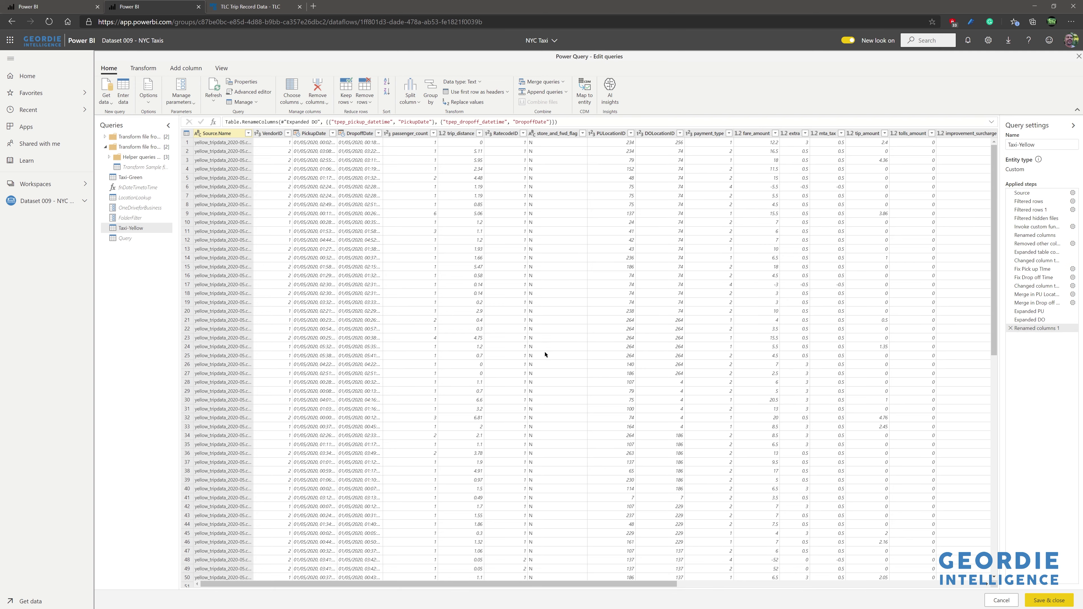
drag(543, 584, 864, 577)
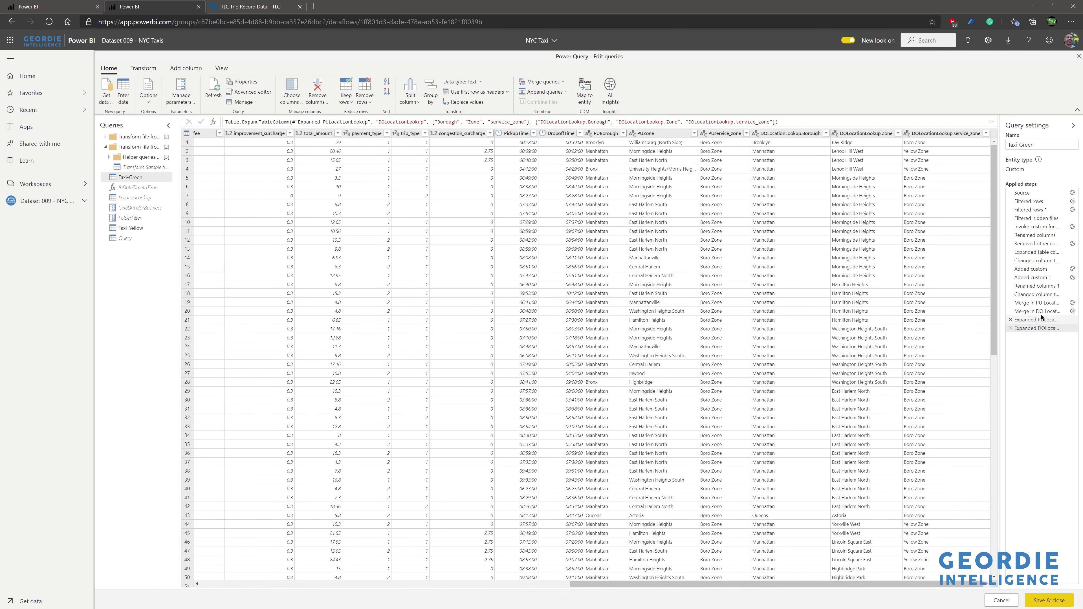
click(1009, 329)
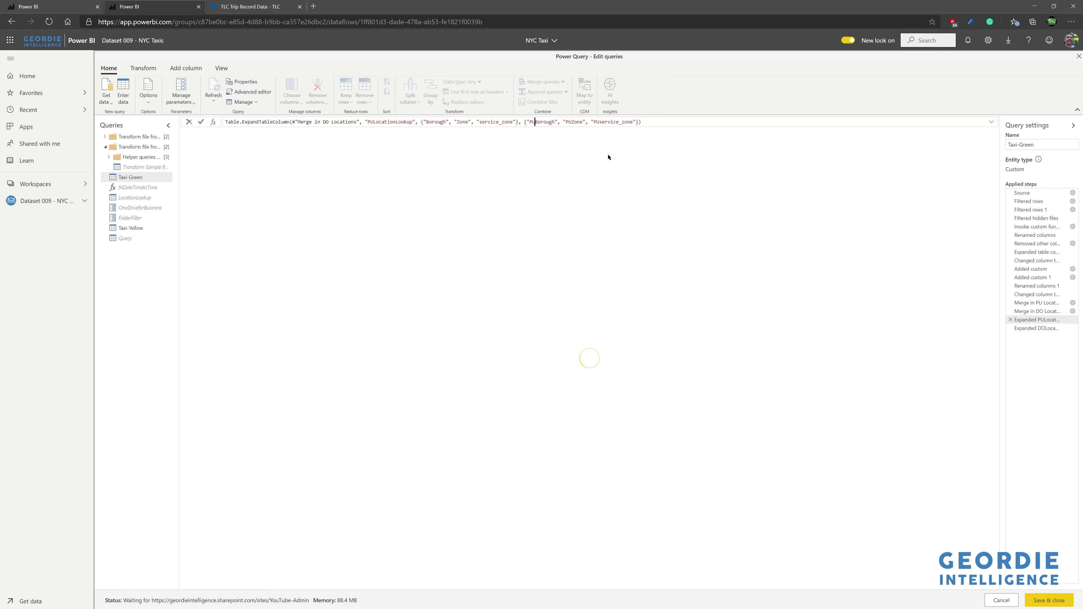
text(_)
click(574, 121)
text(.)
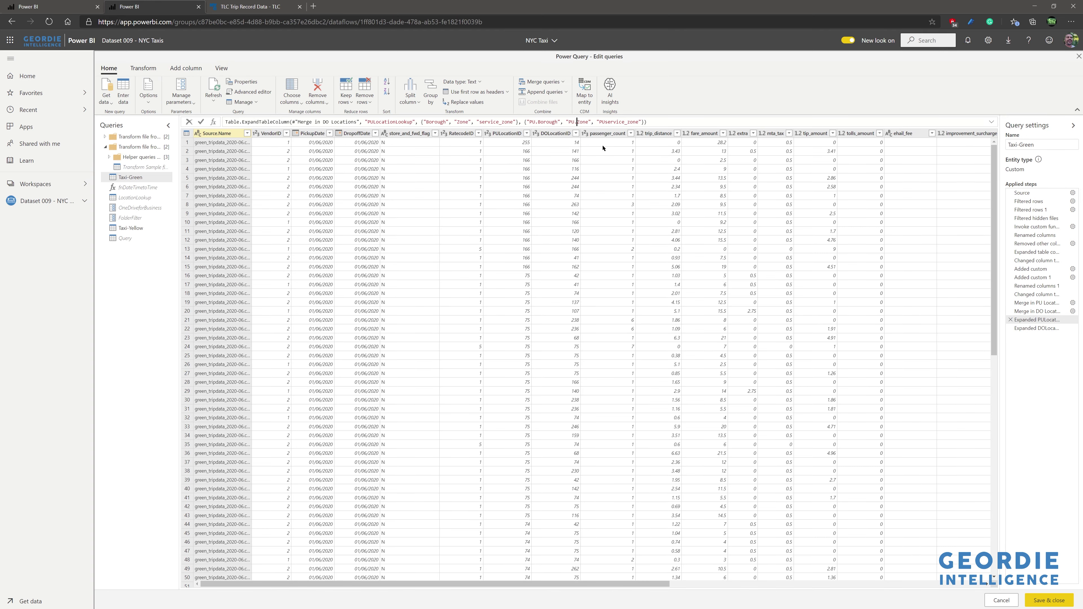
click(602, 122)
text(.)
key(Return)
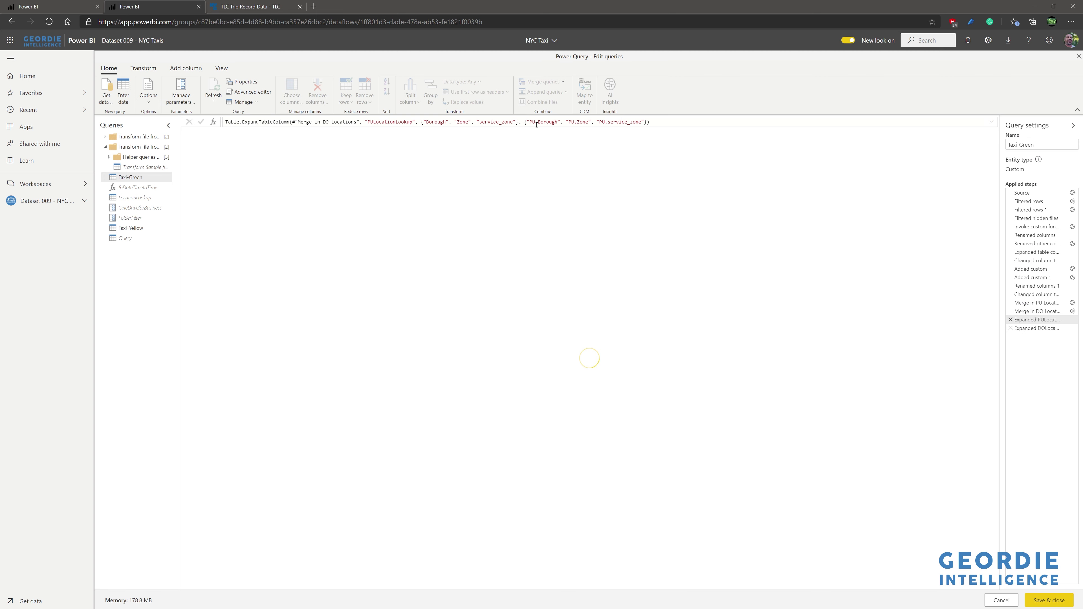
- Edit Taxi-Green's drop-off expand formula so the new columns are named DO.Borough, DO.Zone and DO.service_zone
click(1036, 328)
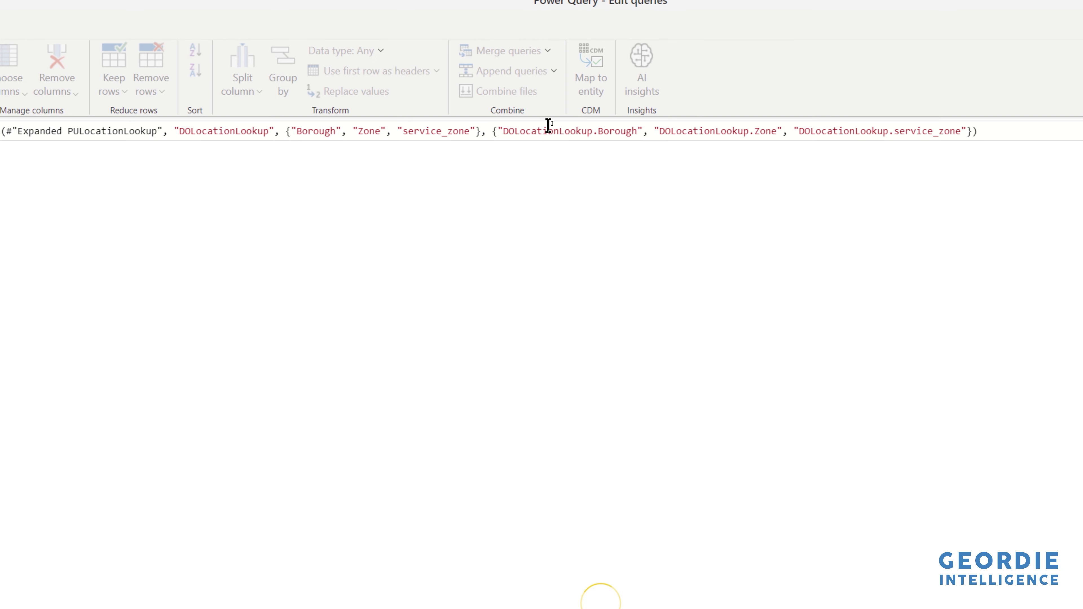
text(.)
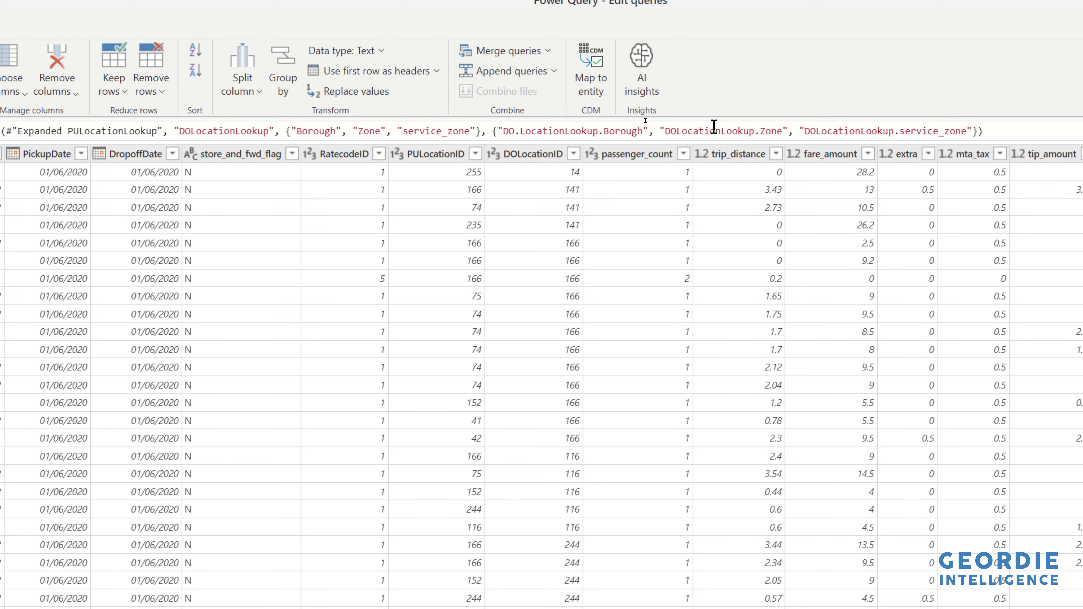
click(677, 130)
text(.)
click(820, 131)
text(.)
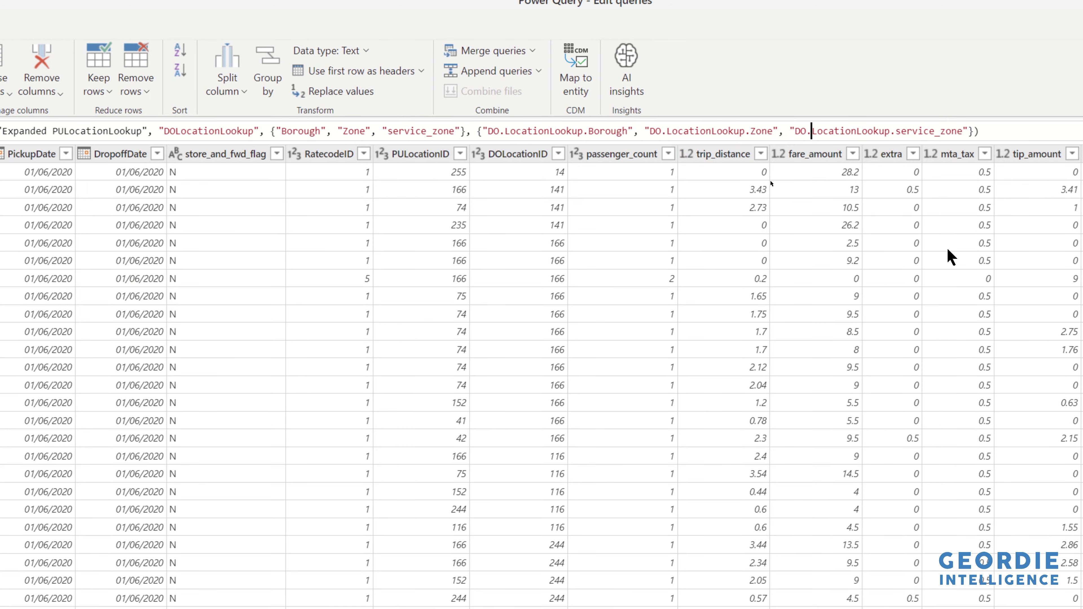
drag(597, 131, 500, 130)
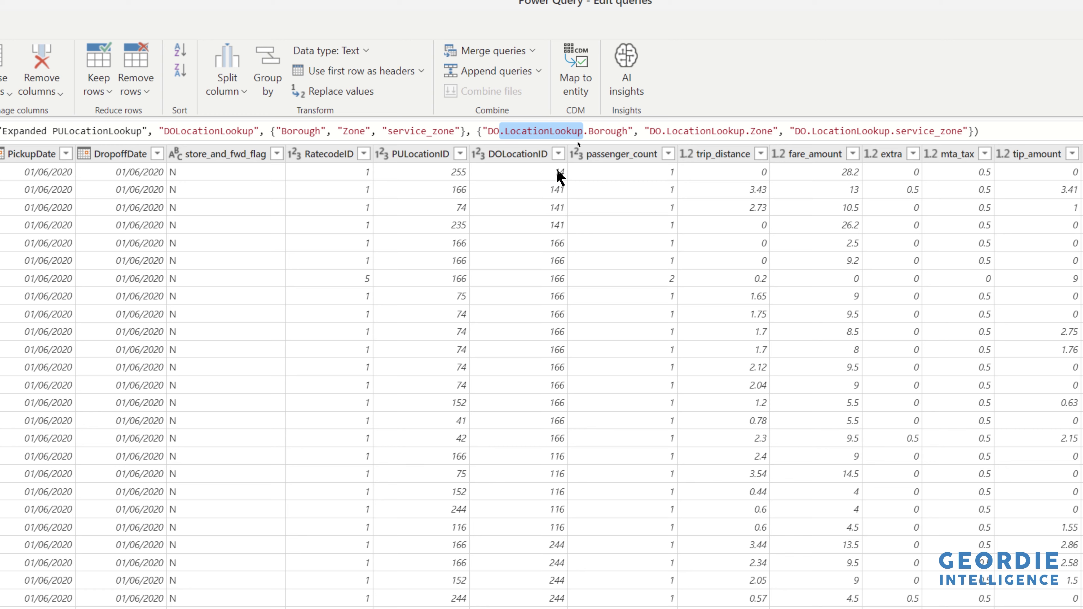
key(Delete)
drag(660, 131, 577, 131)
key(Delete)
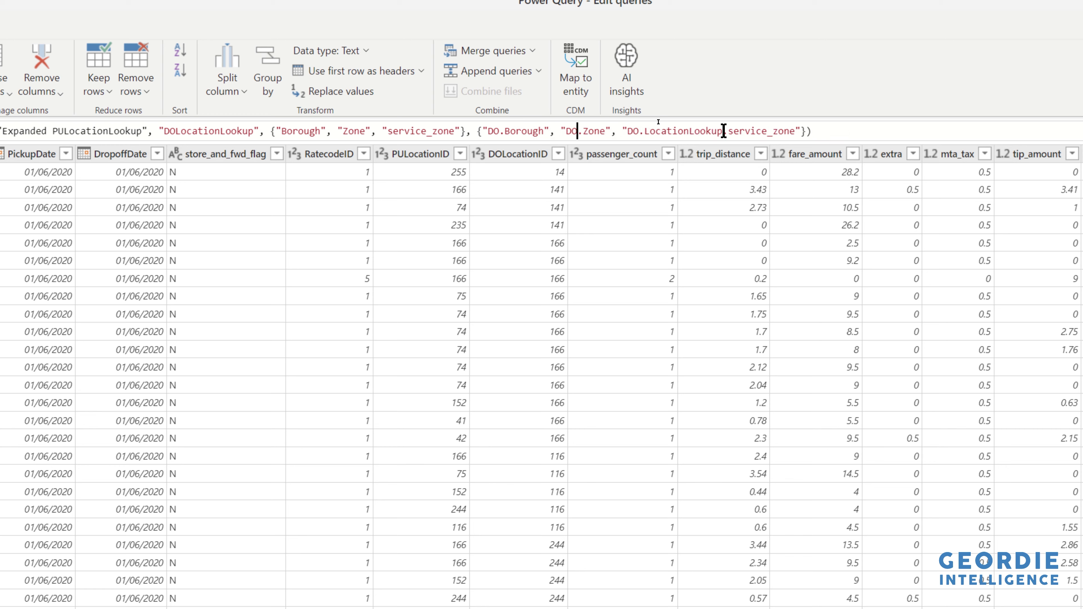
drag(722, 131, 640, 131)
key(Delete)
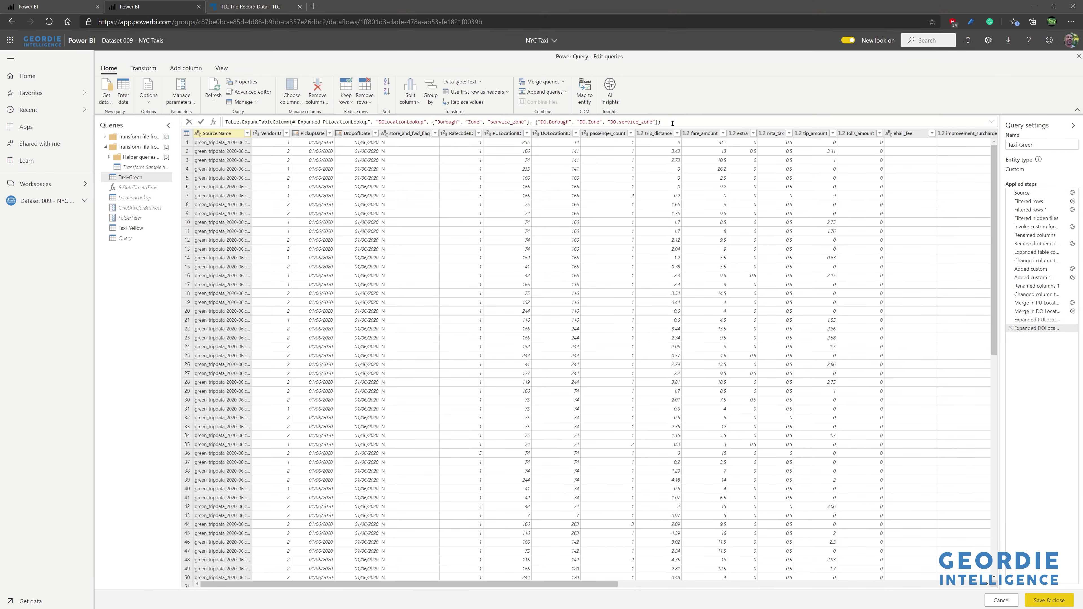
click(1025, 359)
- Append Taxi-Green and Taxi-Yellow as a new query, using the three or more tables option
click(566, 91)
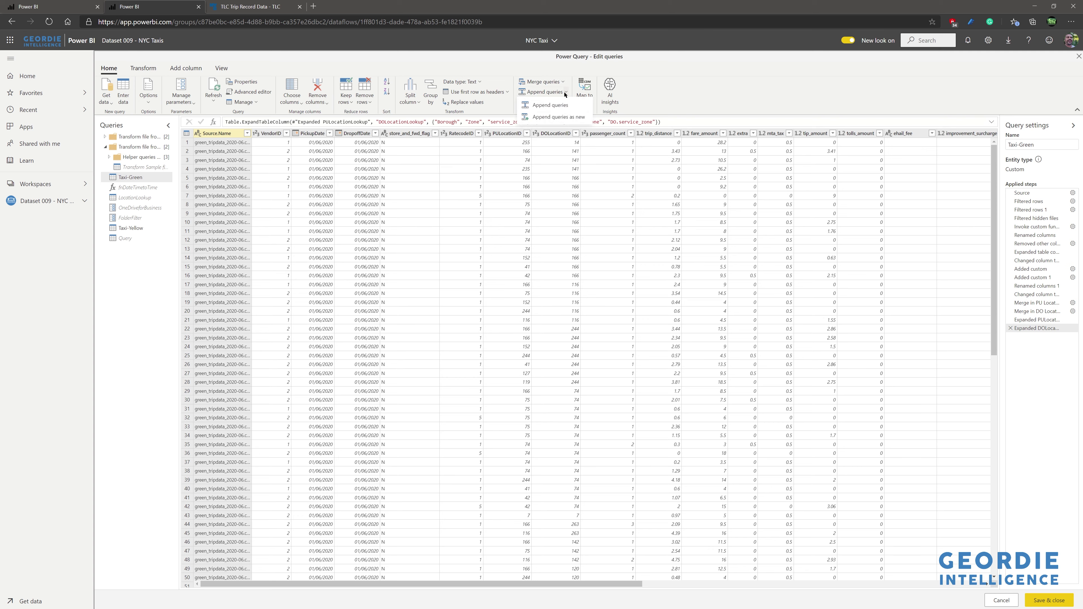
click(563, 122)
click(582, 355)
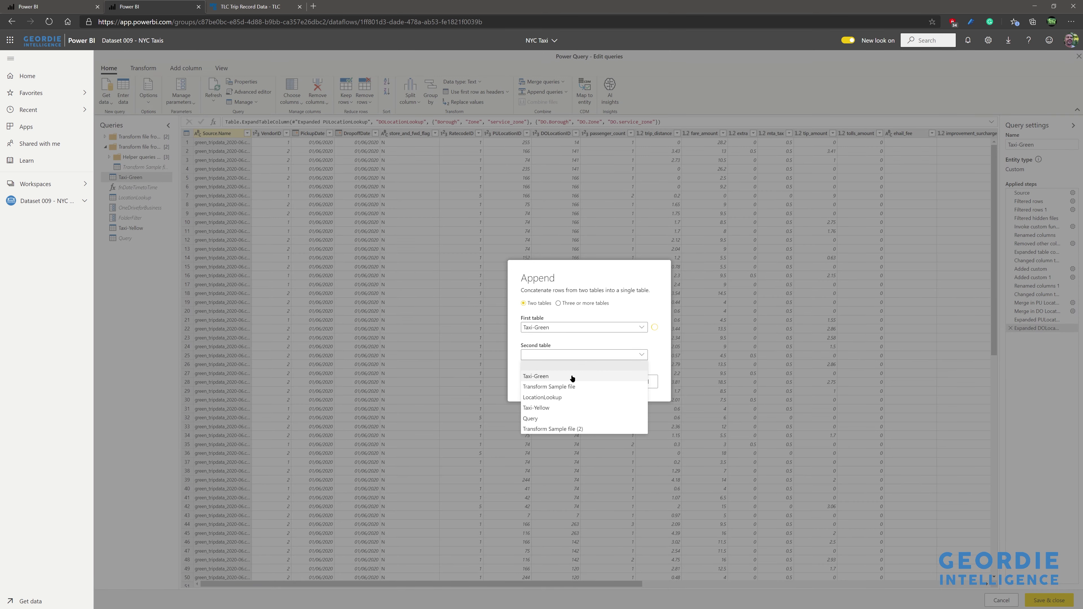
click(549, 408)
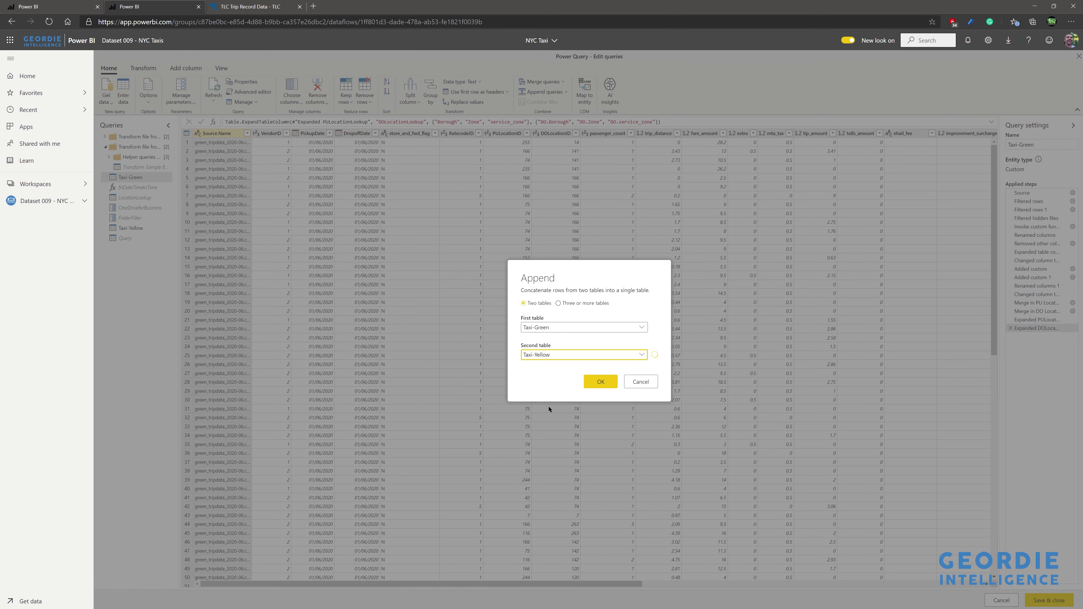
click(563, 303)
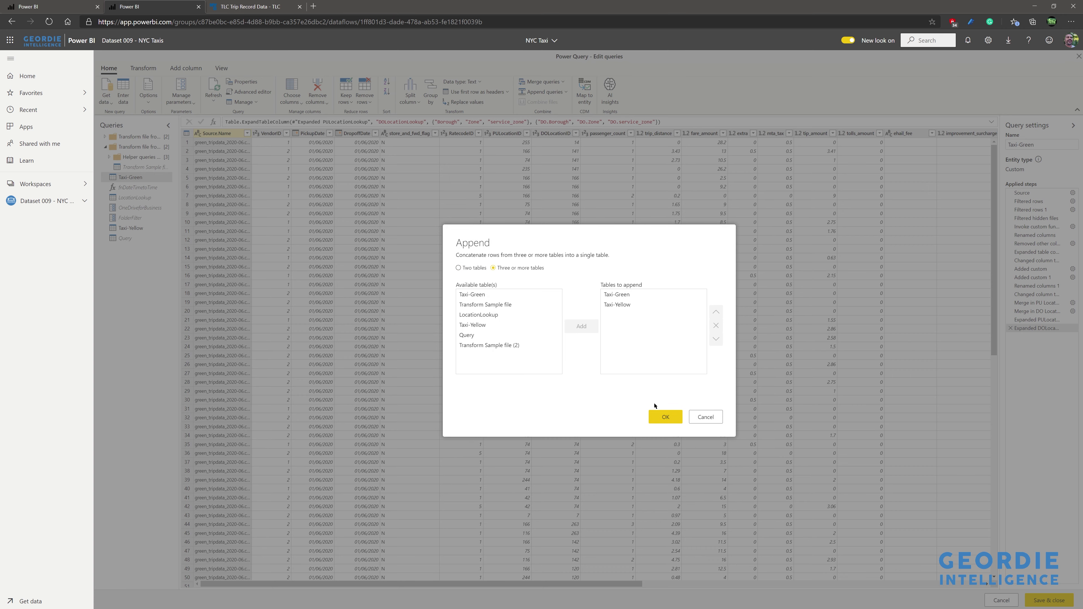
click(659, 416)
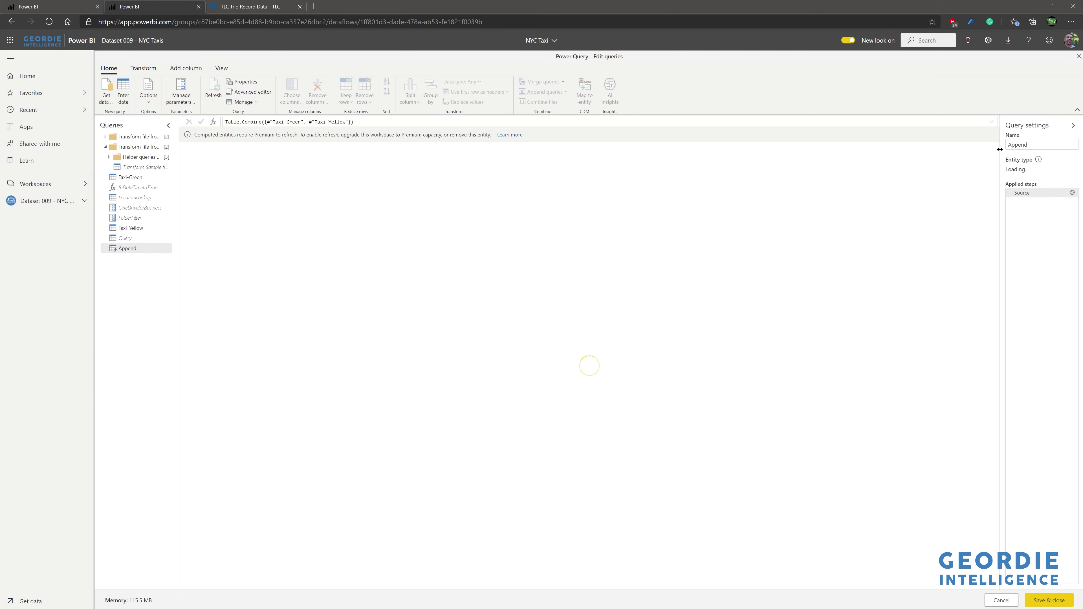
- Rename the appended query as NYCTaxis and check its columns for names that do not match between the two sources
double_click(1016, 145)
text(NYC)
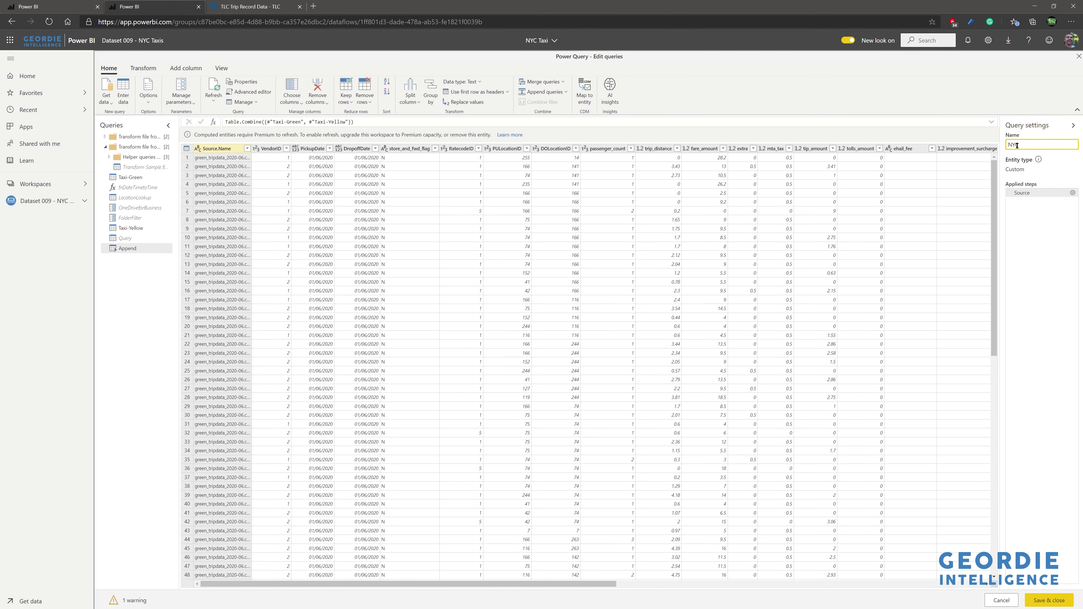
text(Taxis)
key(Return)
drag(387, 583, 858, 242)
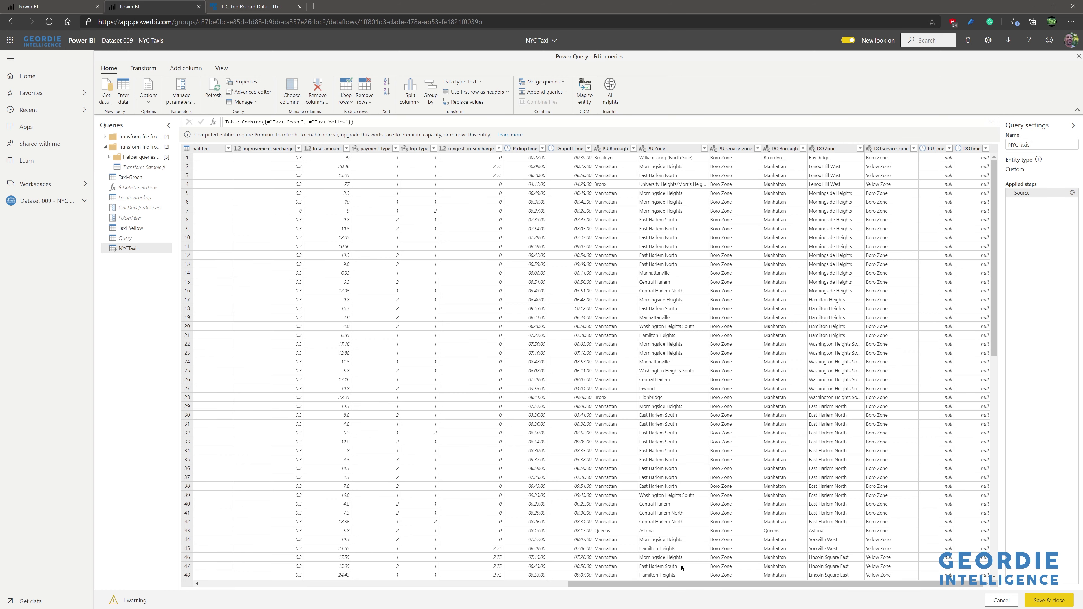
drag(653, 584, 261, 536)
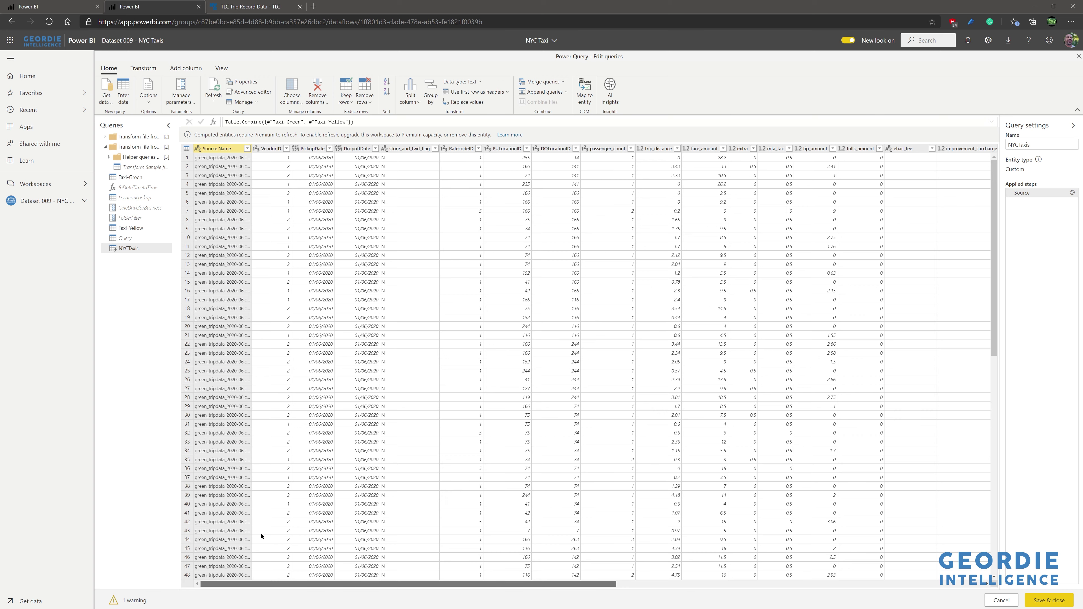
drag(262, 537, 729, 569)
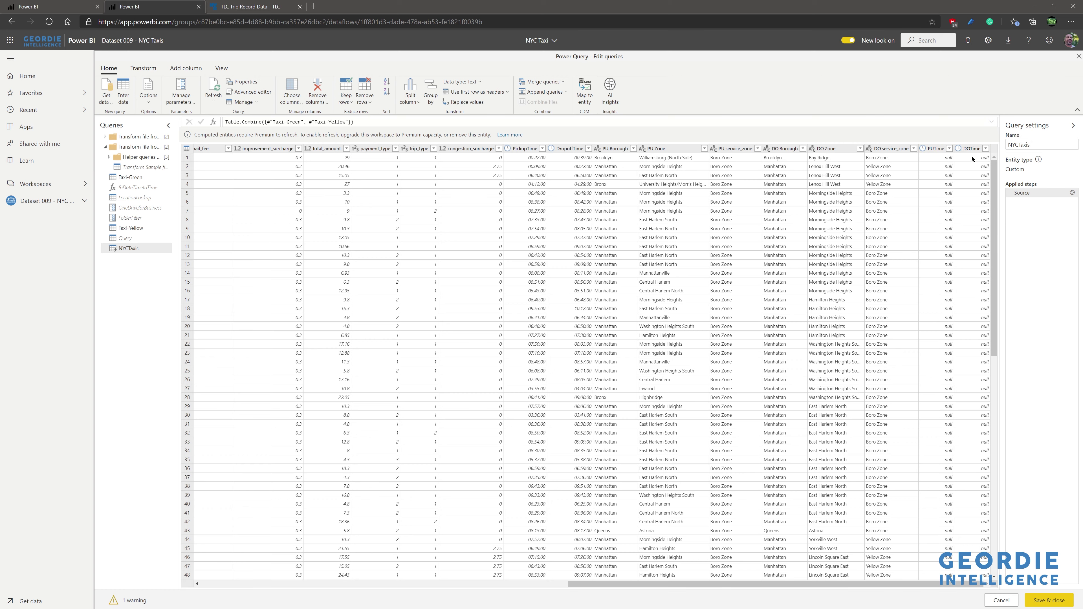
- Try renaming Taxi-Green's PickupTime and DropoffTime columns as PUTime and DOTime at the end of the query, and discard the rename step
double_click(703, 133)
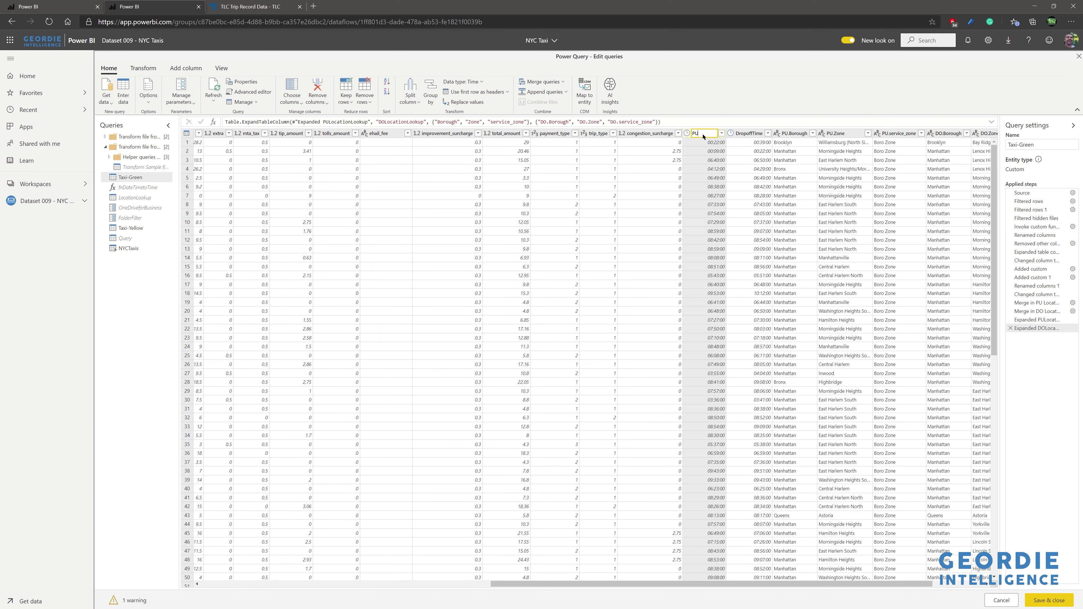
key(Return)
double_click(658, 133)
text(DO)
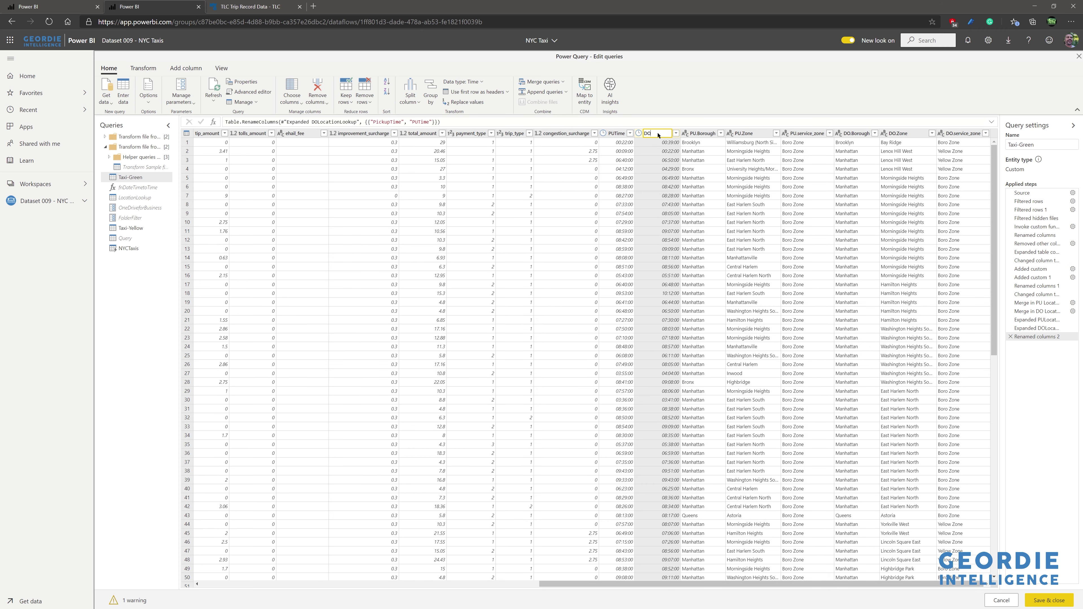
text(Time)
key(Escape)
click(1009, 336)
- Rename Taxi-Green's custom time columns PUTime and DOTime in their formulas, match the names in the type-change formula, and check the NYCTaxis columns
click(1029, 269)
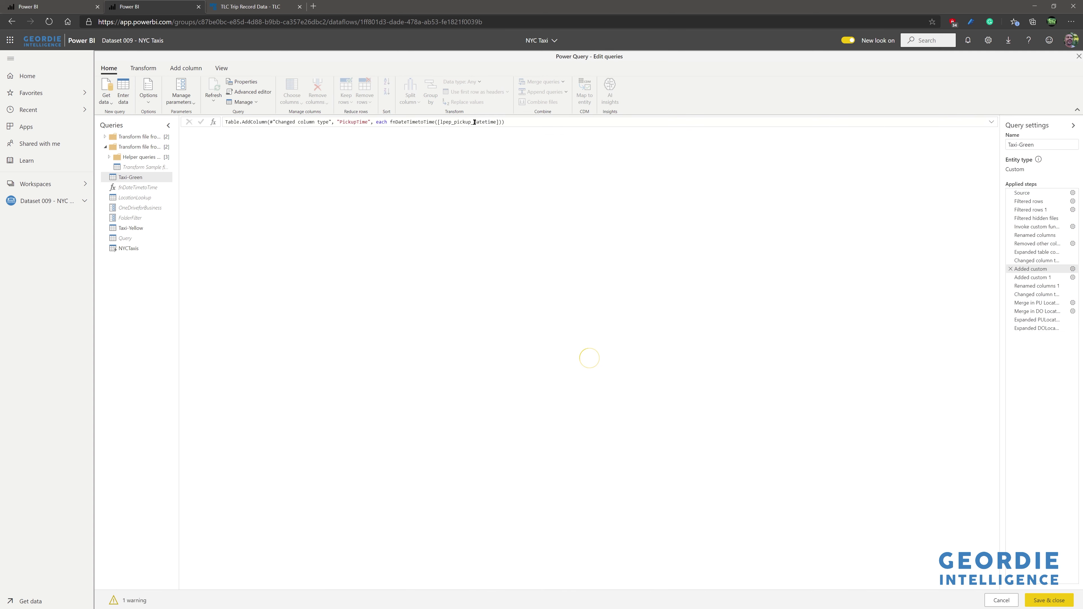
double_click(359, 122)
text(PUTime)
key(Return)
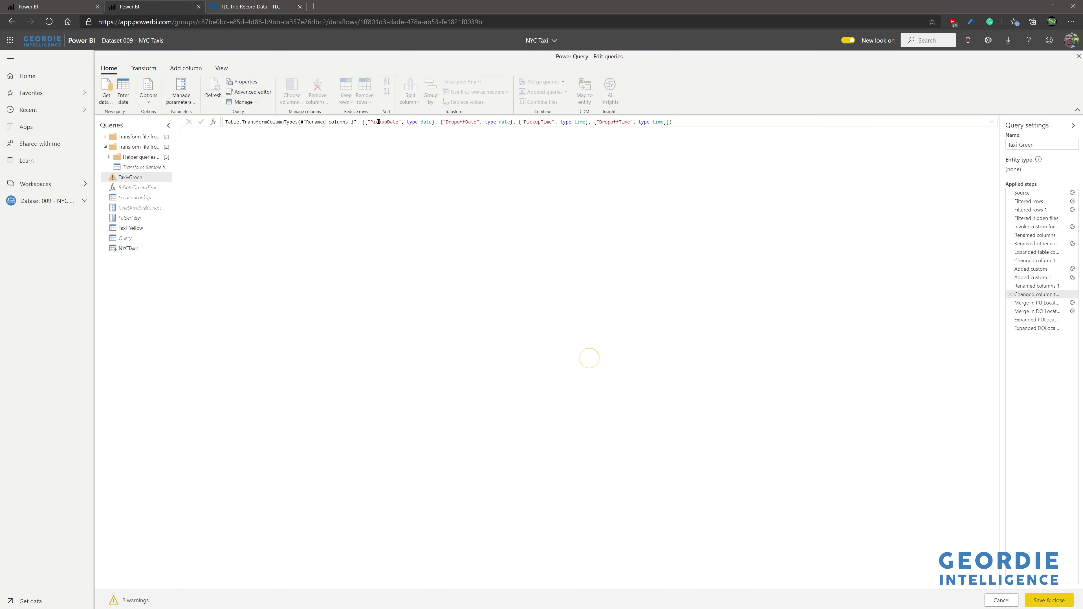
double_click(378, 122)
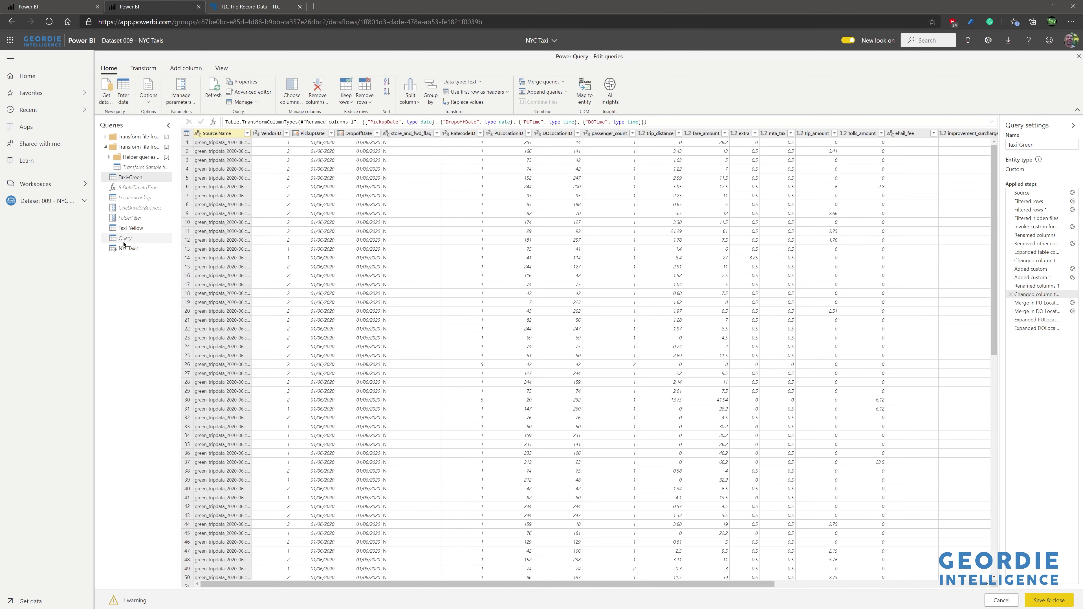
click(122, 252)
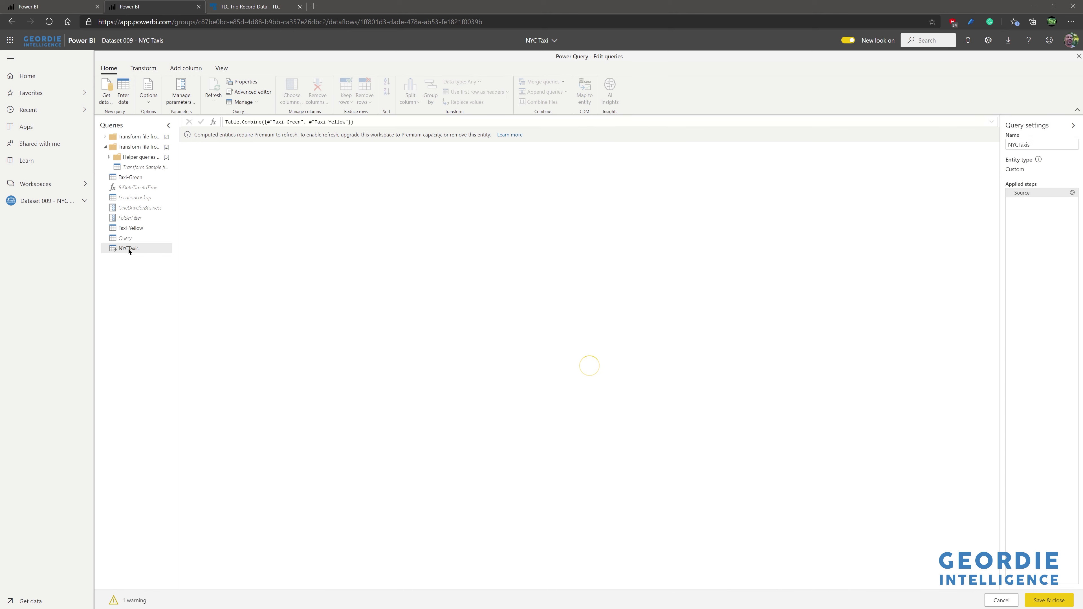
scroll(946, 562, right, 10)
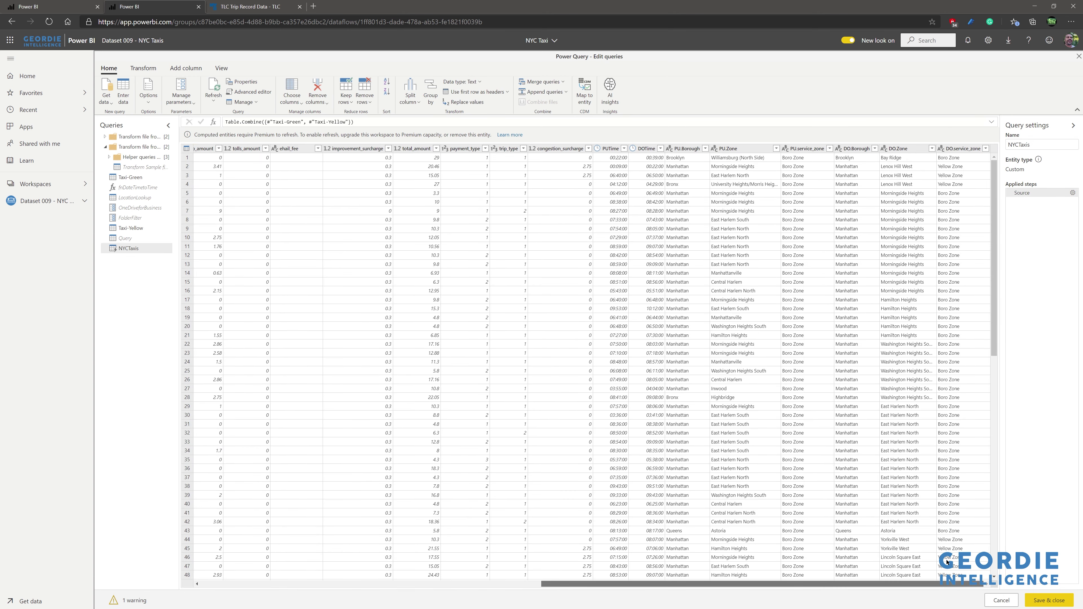
- Disable loading for the Taxi-Yellow and Taxi-Green queries so that only NYCTaxis is loaded
scroll(928, 562, left, 10)
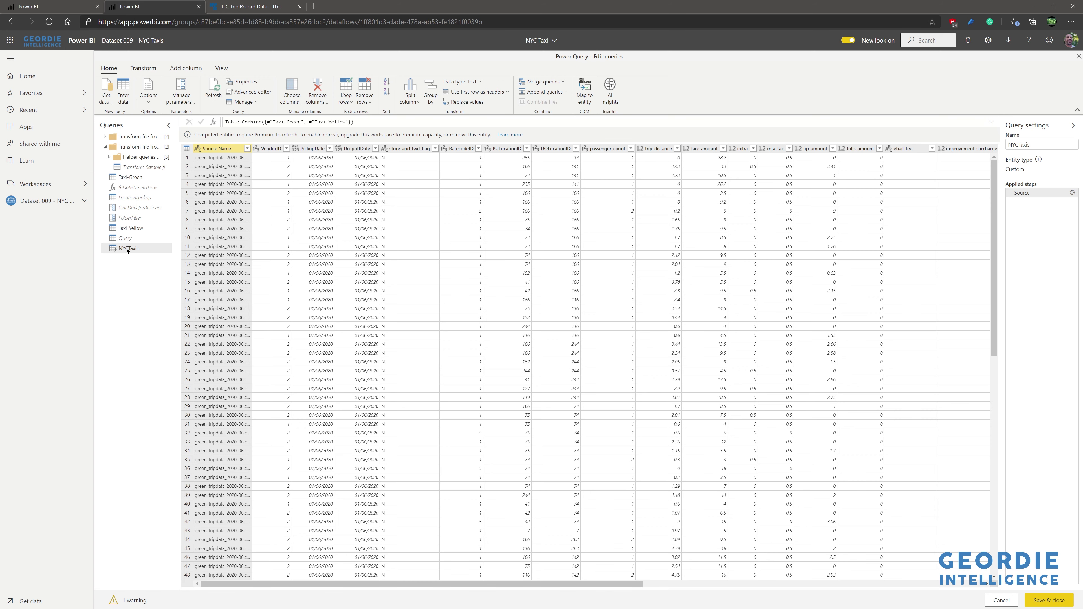
click(131, 227)
right_click(138, 229)
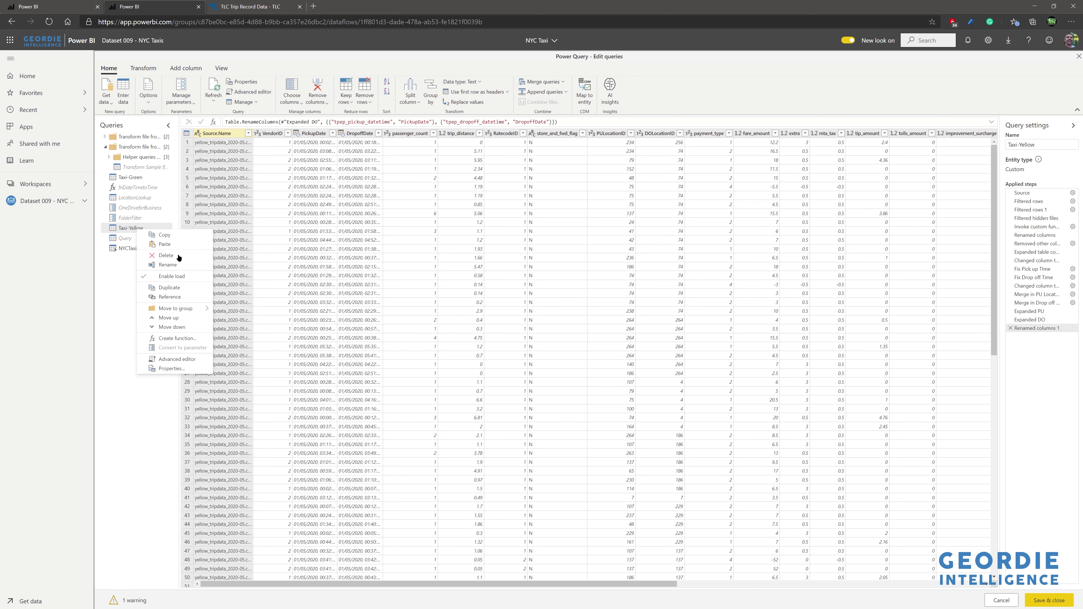
click(172, 277)
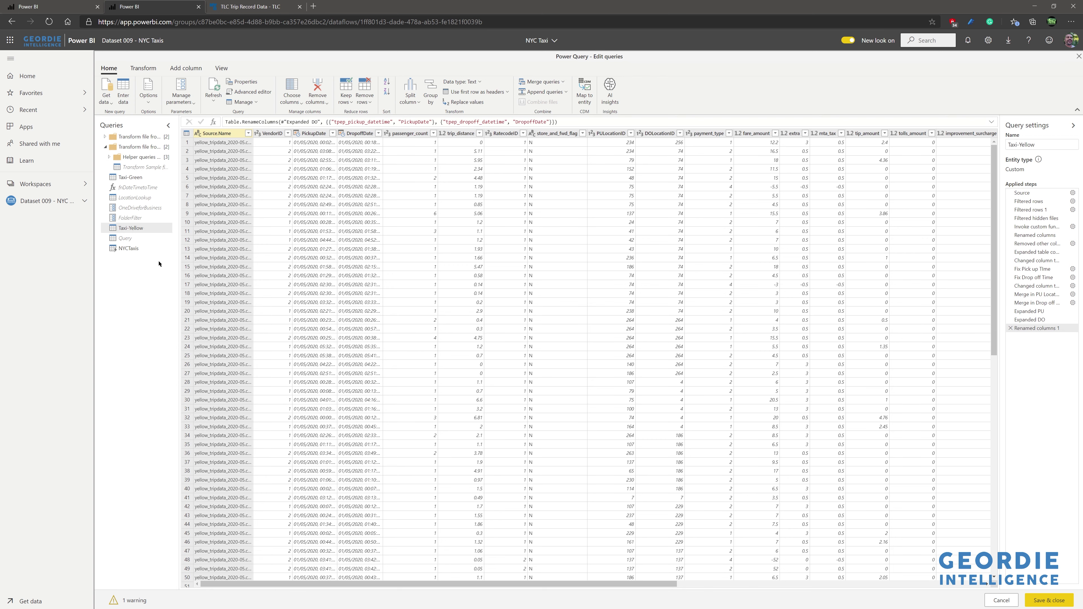
right_click(140, 179)
click(188, 227)
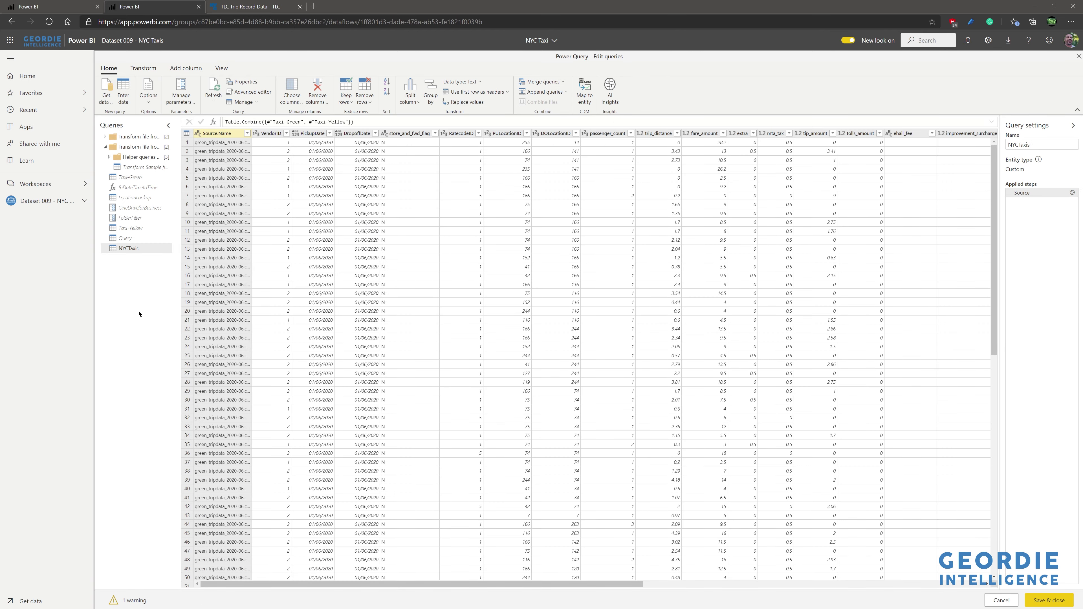
- Save and close the query edits, and start a refresh of the NYC Taxi dataflow from its workspace
click(186, 68)
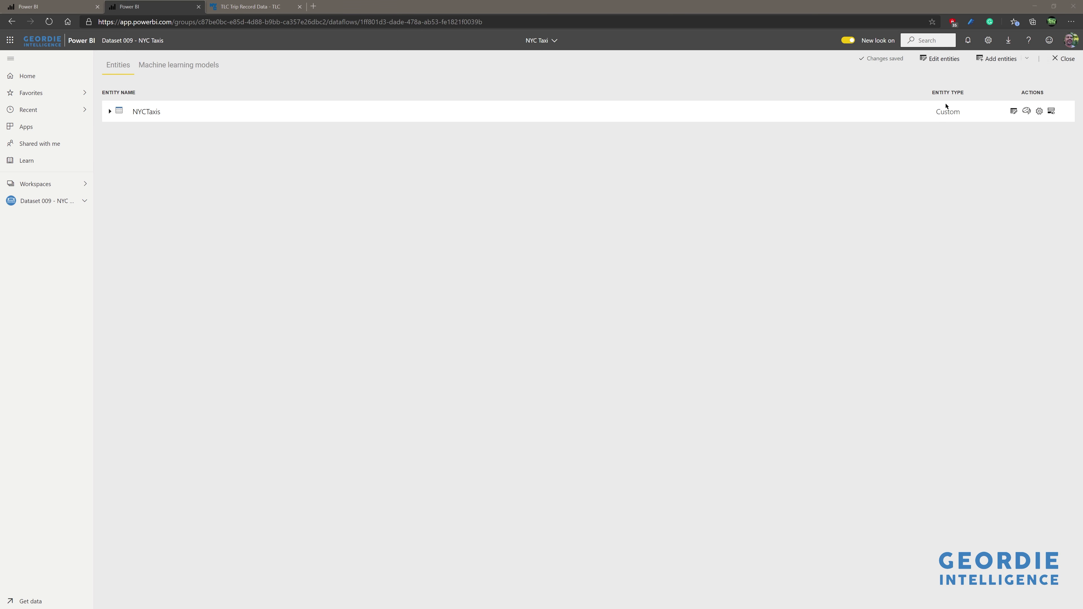
click(60, 204)
click(234, 161)
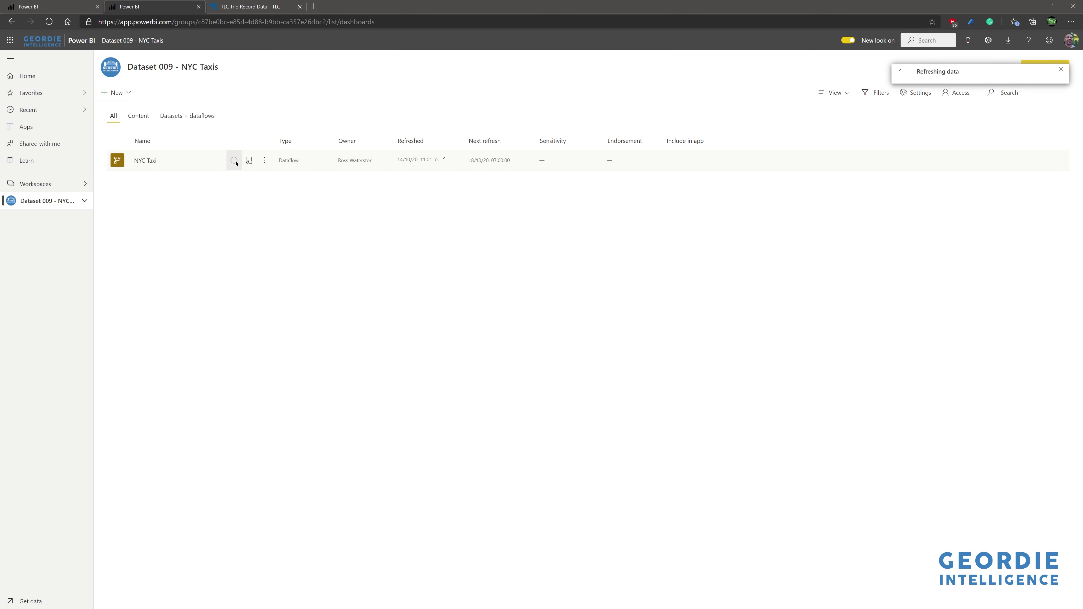
- Review the scheduled refresh settings of the NYC Taxi dataflow and return to the workspace
click(249, 160)
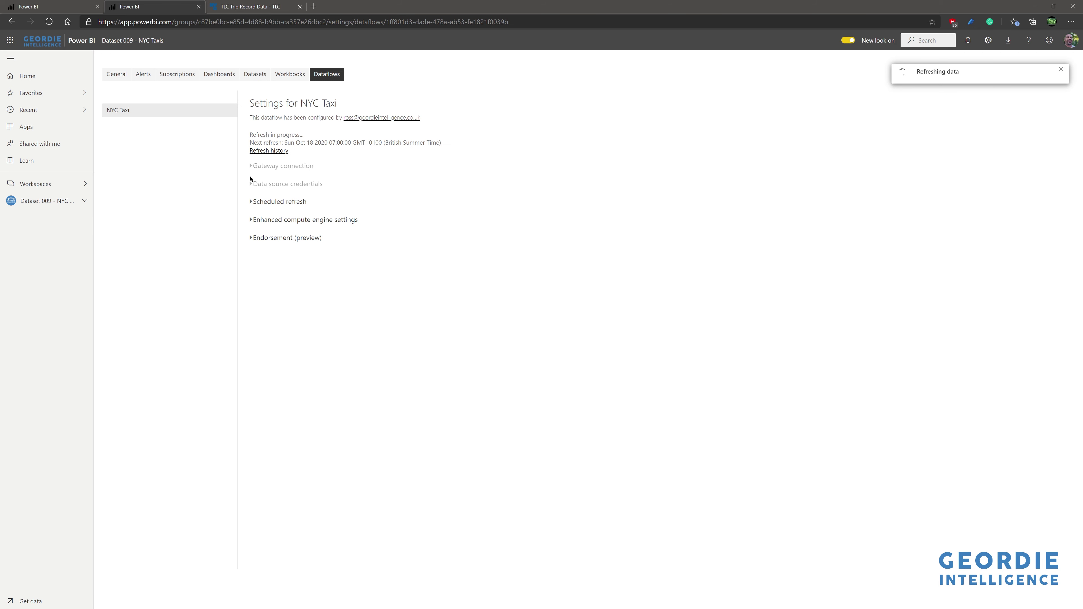
click(252, 203)
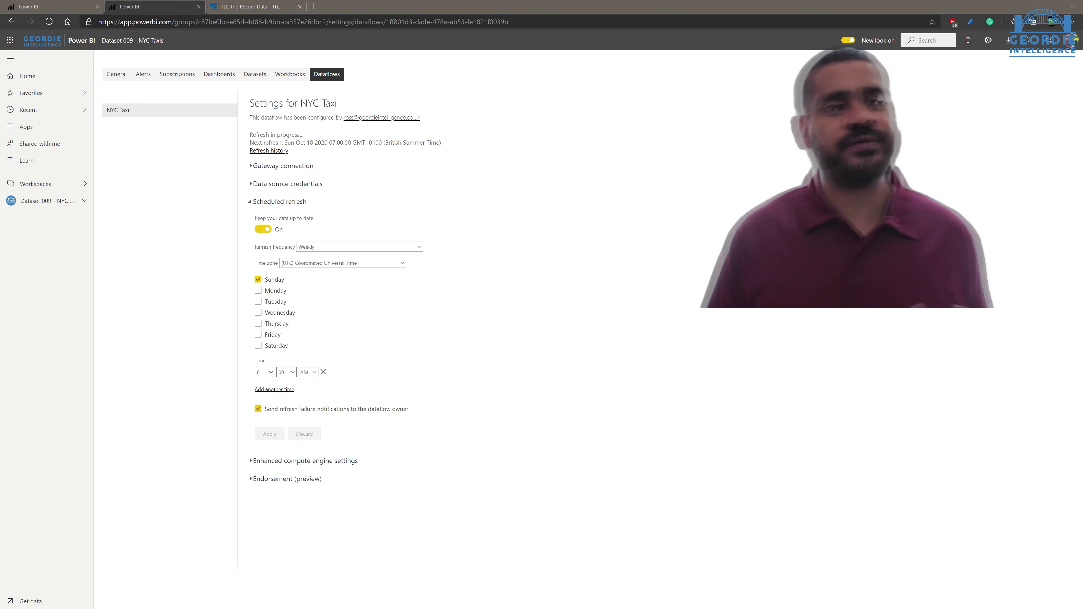
click(51, 201)
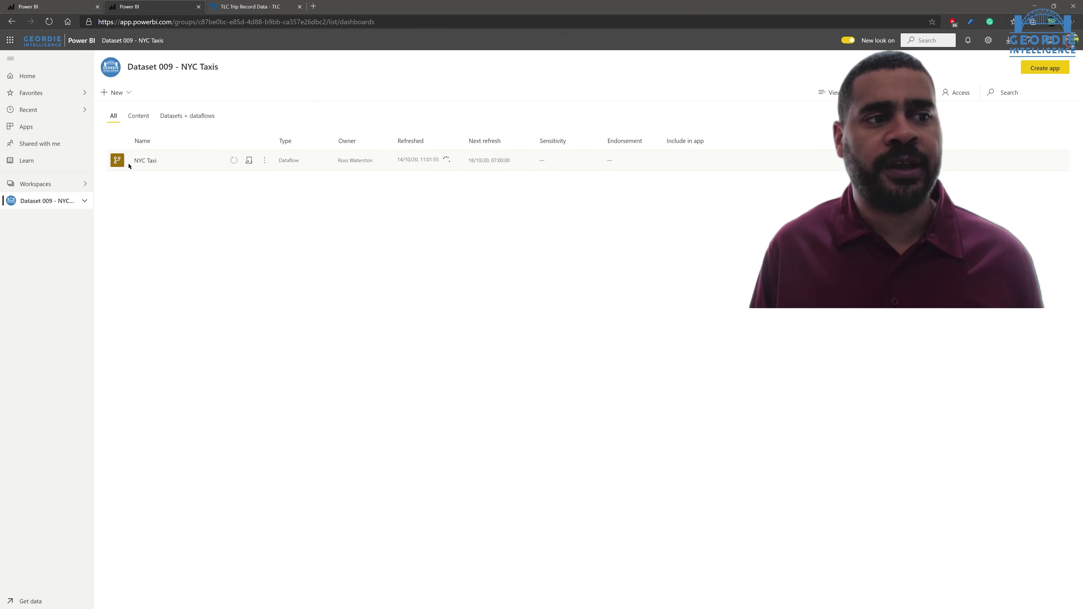
- Open the NYC Taxi dataflow and examine the field names and data types of the NYCTaxis entity
click(137, 164)
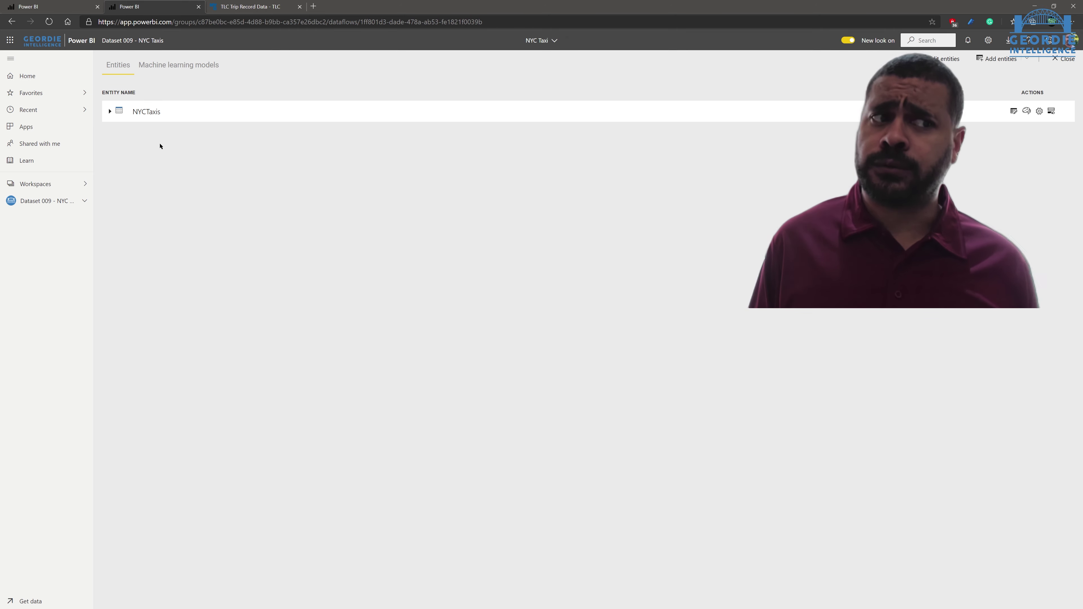
click(110, 112)
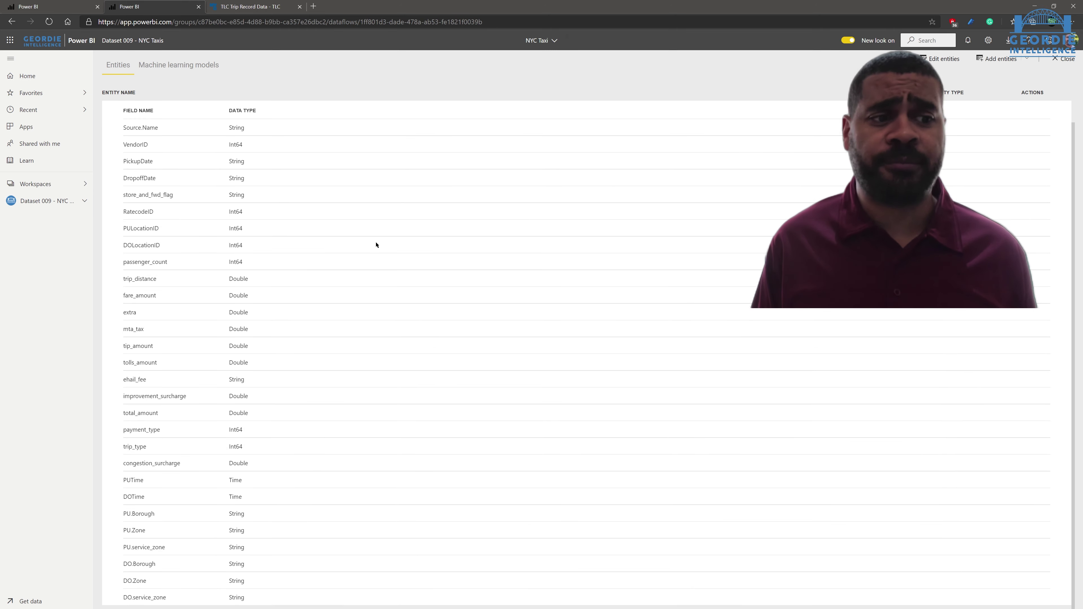
scroll(376, 245, up, 1)
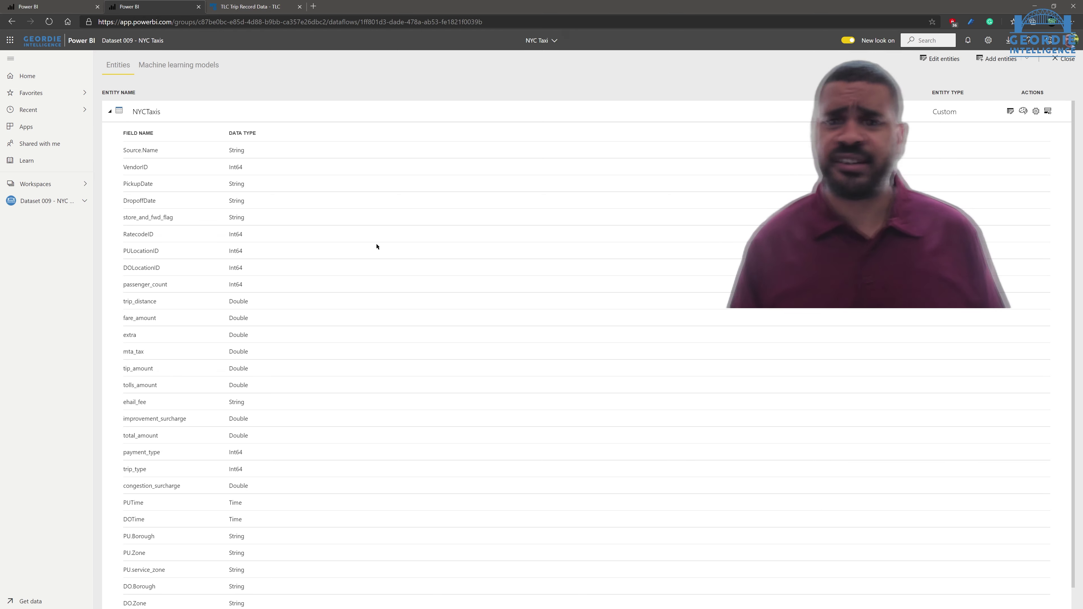